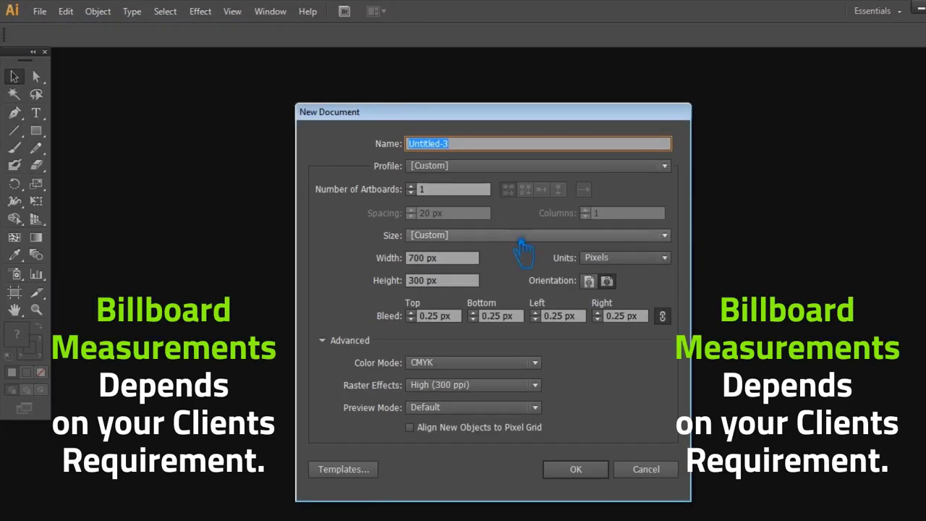
Create a 7 × 3 in CMYK document named Billboard with 0.25 in bleed at 300 ppi
left_click(441, 257)
left_click(619, 262)
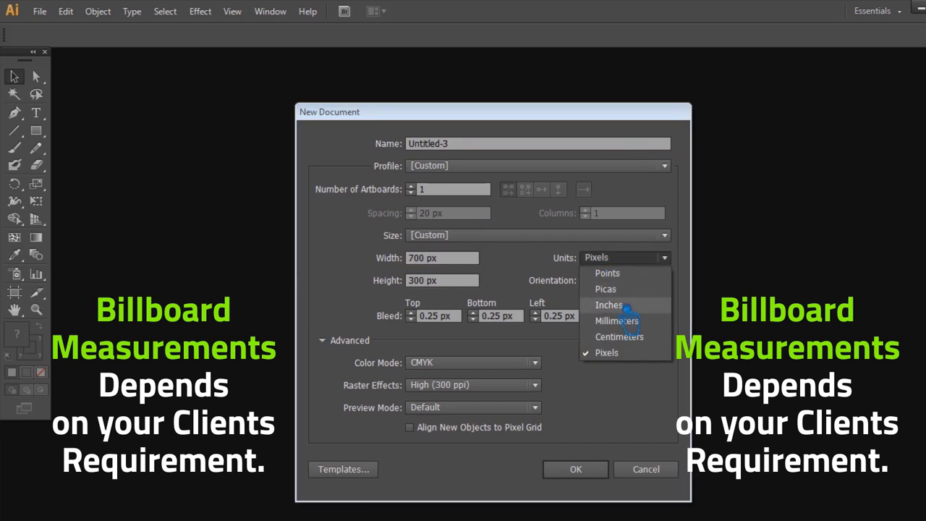
left_click(598, 303)
type("Billboard")
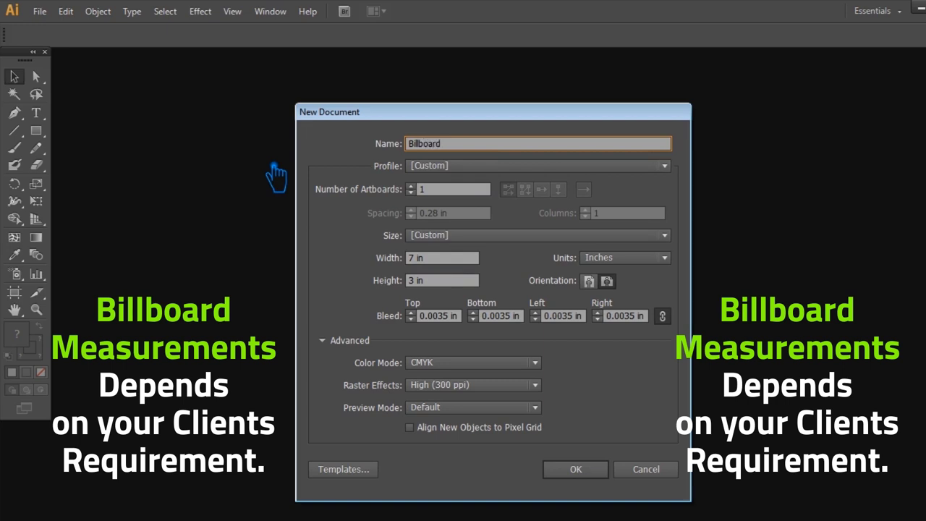
left_click(454, 322)
type("0.25")
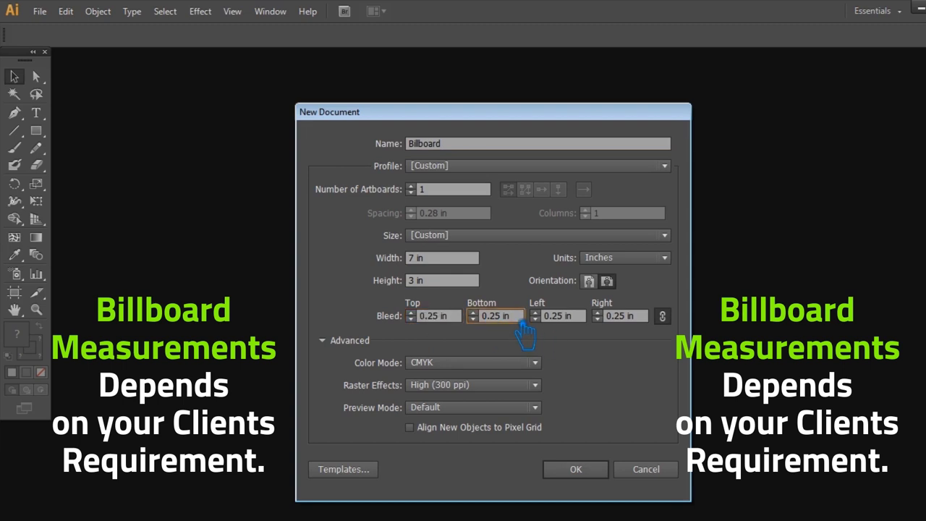
left_click(470, 362)
left_click(479, 378)
left_click(465, 384)
left_click(441, 403)
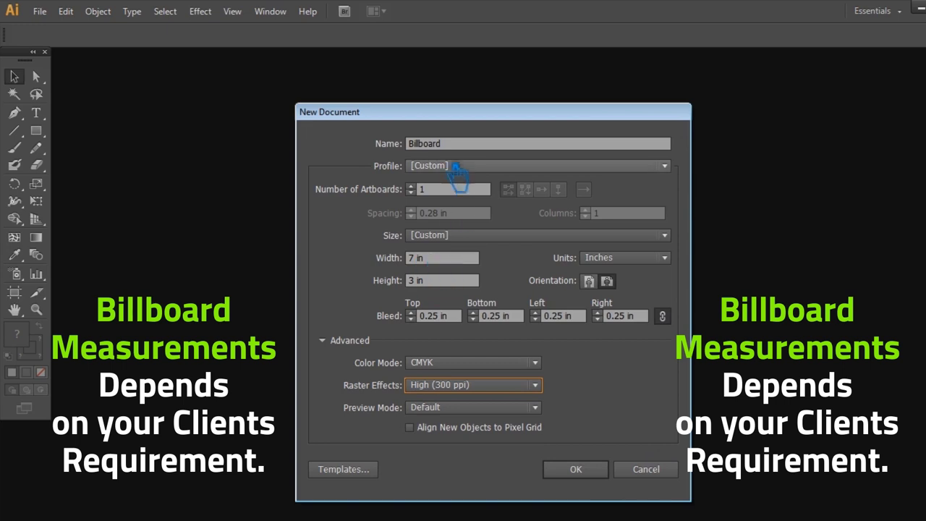
left_click(449, 259)
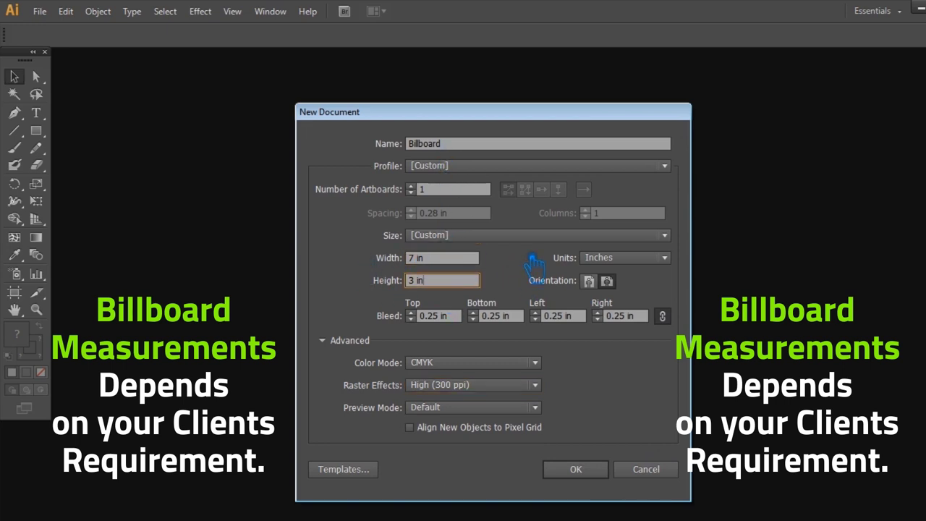
left_click(477, 144)
left_click(455, 318)
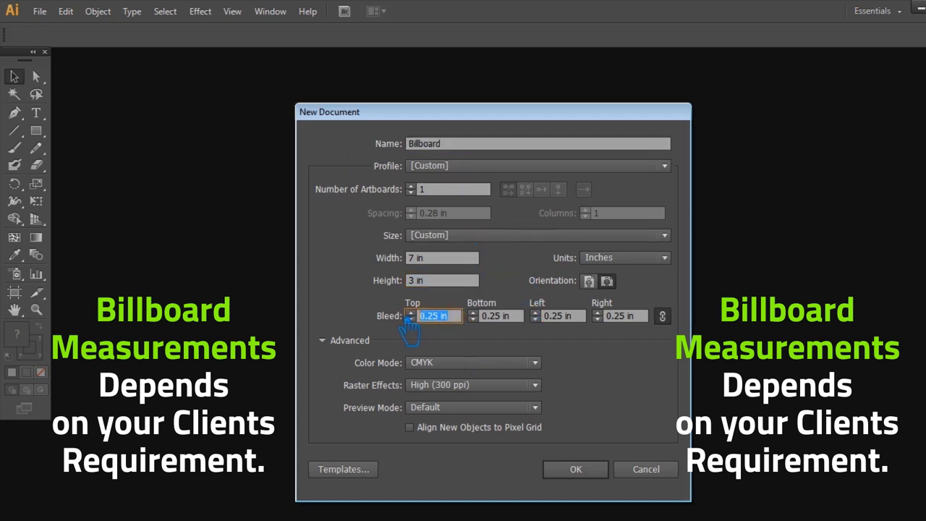
left_click(586, 470)
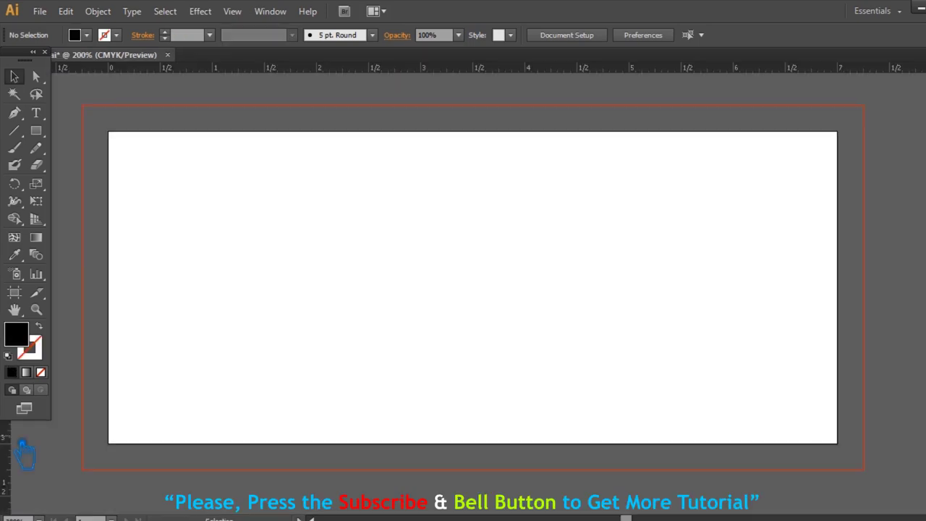
Place ruler guides along the left, top, bottom and right artboard edges
left_click_drag(6, 441, 109, 427)
left_click_drag(362, 68, 363, 137)
left_click_drag(457, 69, 415, 443)
left_click_drag(6, 354, 837, 355)
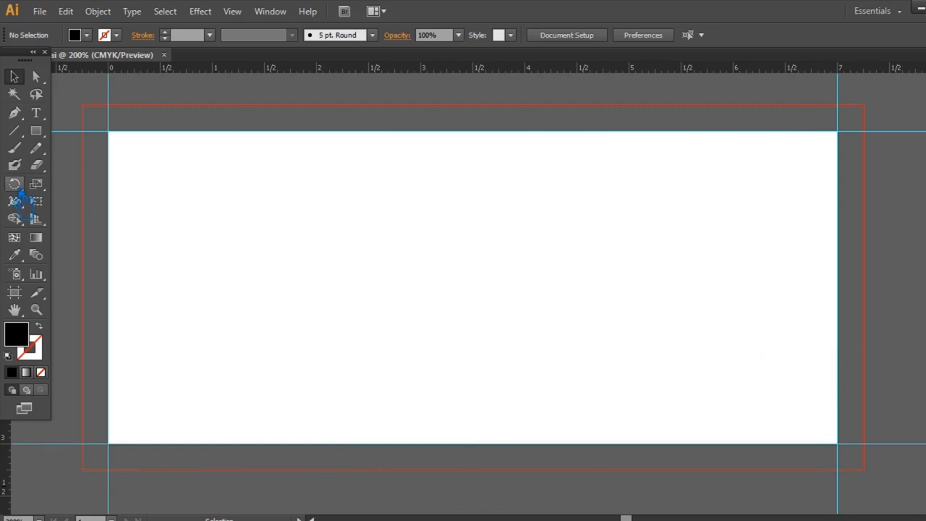
Snap a 0.25 in helper square into the top-left corner and guide its right and bottom edges
left_click(418, 237)
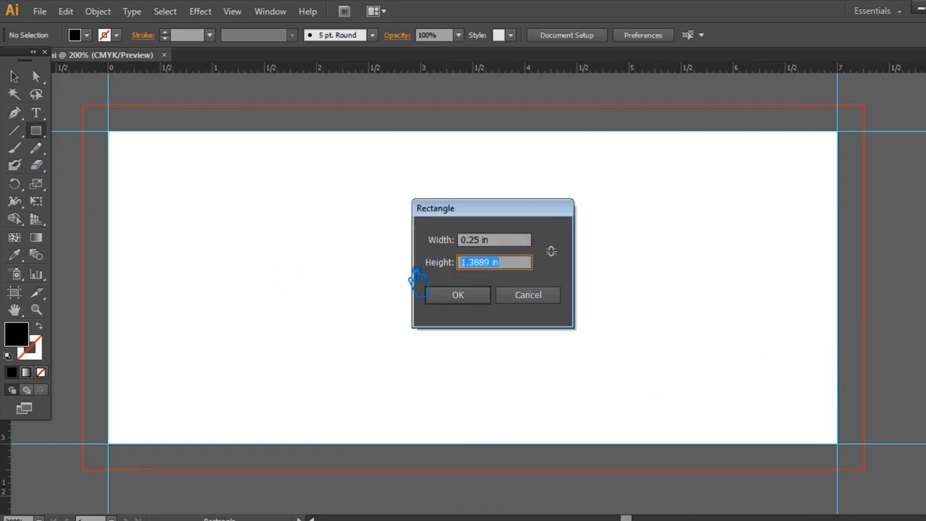
left_click(458, 294)
left_click_drag(431, 254, 134, 154)
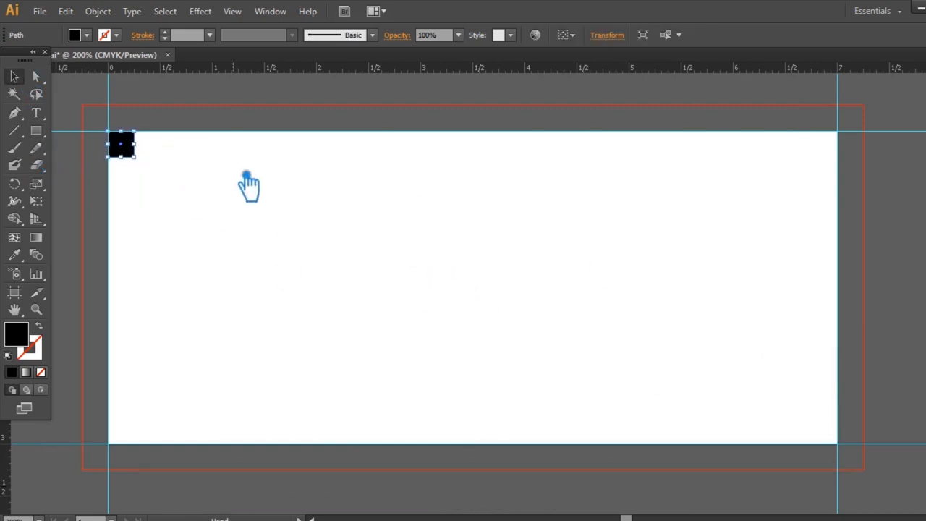
key("ctrl+plus")
key("ctrl+plus")
key("ctrl+plus")
key("ctrl+plus")
left_click(648, 354)
left_click_drag(7, 347, 564, 282)
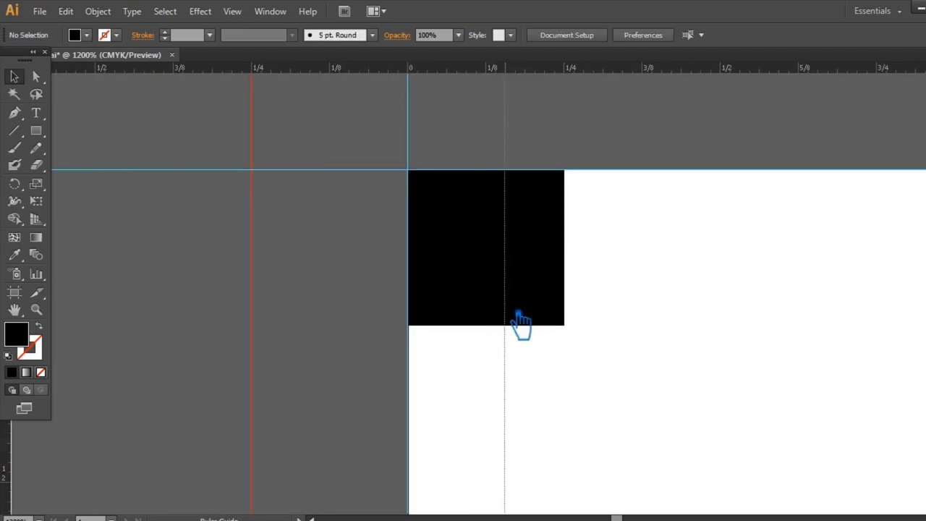
left_click_drag(489, 89, 587, 326)
key("ctrl+1")
key("ctrl+0")
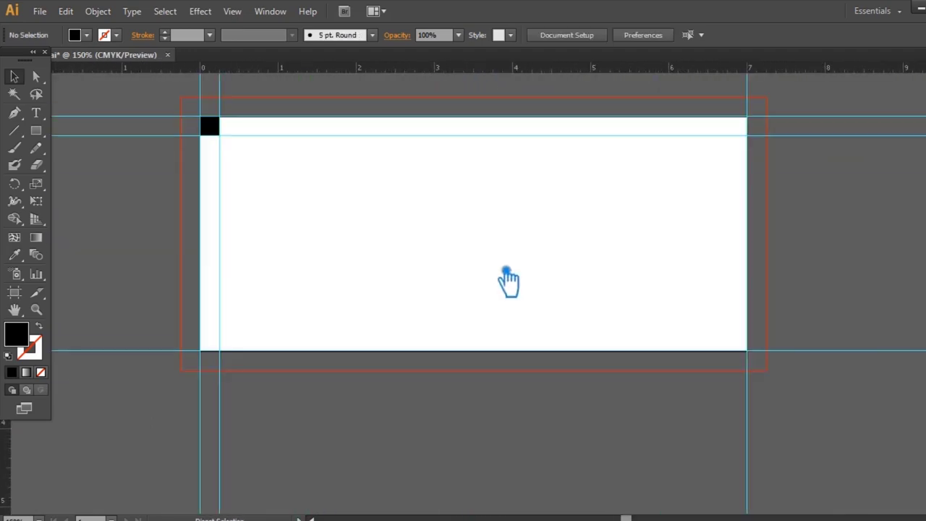
Move the square to the bottom-right corner, guide its top and left edges, then delete it
left_click_drag(214, 128, 736, 340)
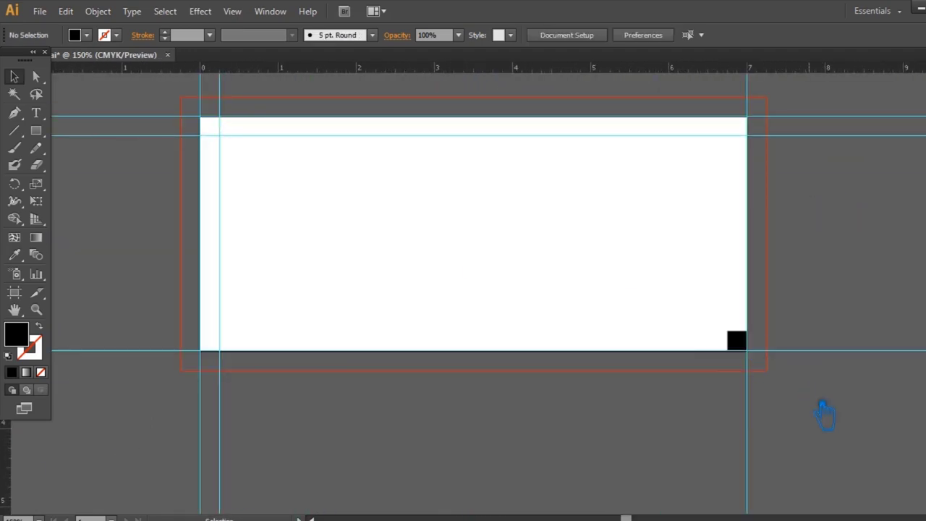
key("ctrl+plus")
key("ctrl+plus")
key("ctrl+plus")
key("ctrl+plus")
key("ctrl+plus")
left_click_drag(434, 69, 434, 267)
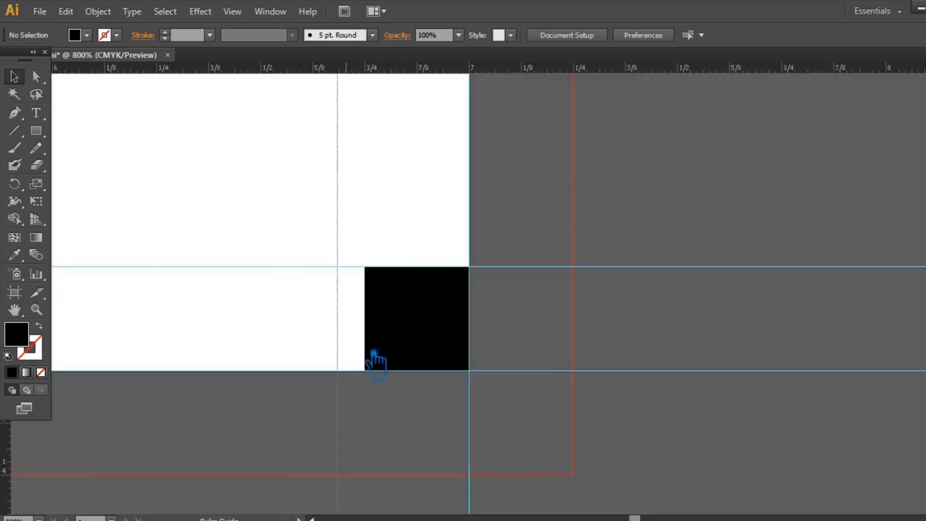
left_click_drag(6, 362, 364, 372)
left_click_drag(564, 319, 709, 319)
key("ctrl+a")
key("Delete")
key("ctrl+minus")
key("ctrl+minus")
key("ctrl+minus")
key("ctrl+0")
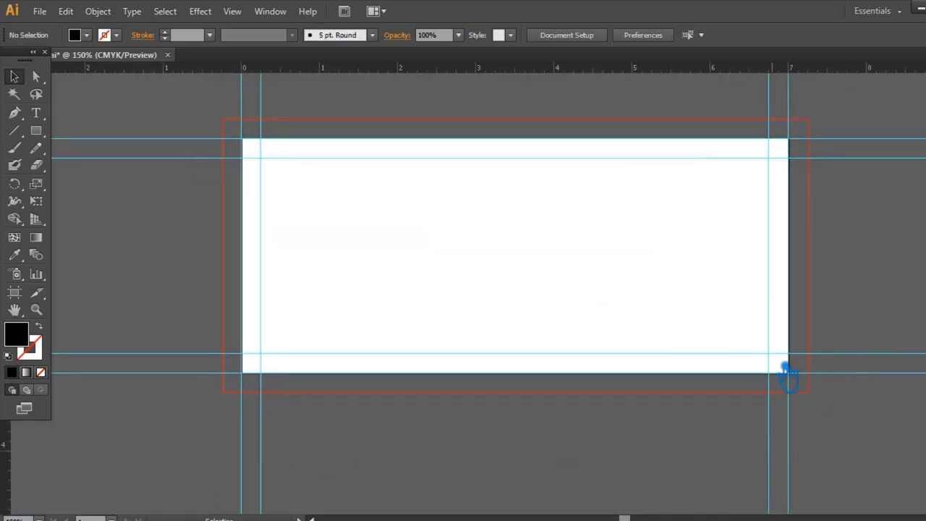
left_click_drag(528, 293, 592, 320)
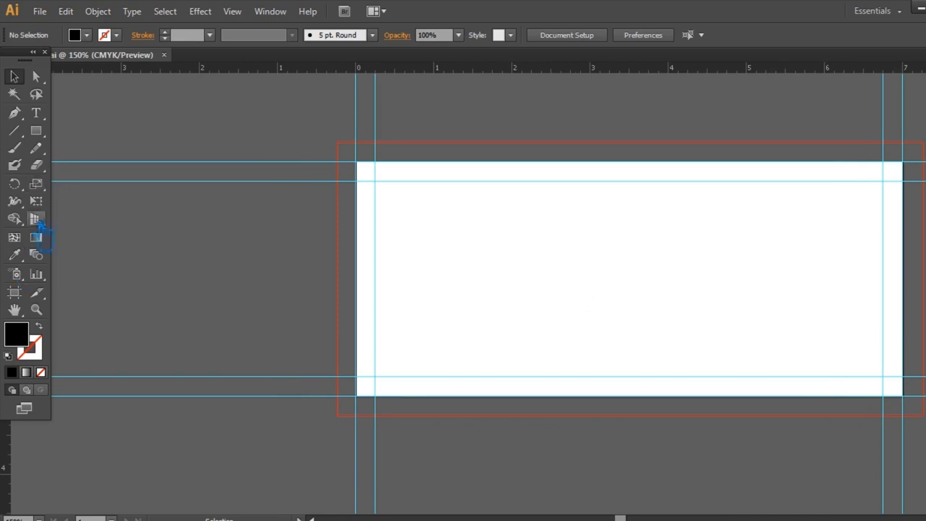
Draw a black curved pointer at the bleed line, plus copies aimed at the cut and safe-zone lines
left_click(39, 326)
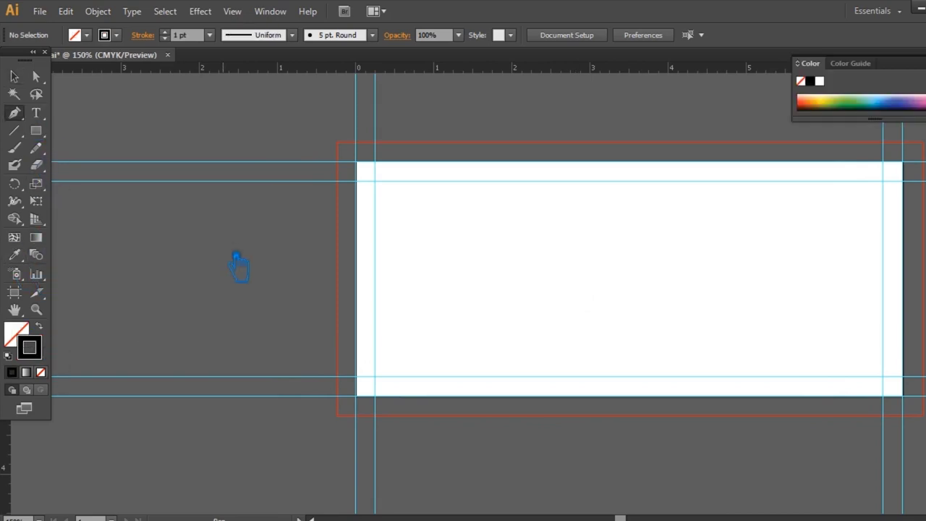
left_click(205, 218)
left_click_drag(337, 137, 407, 163)
left_click(13, 76)
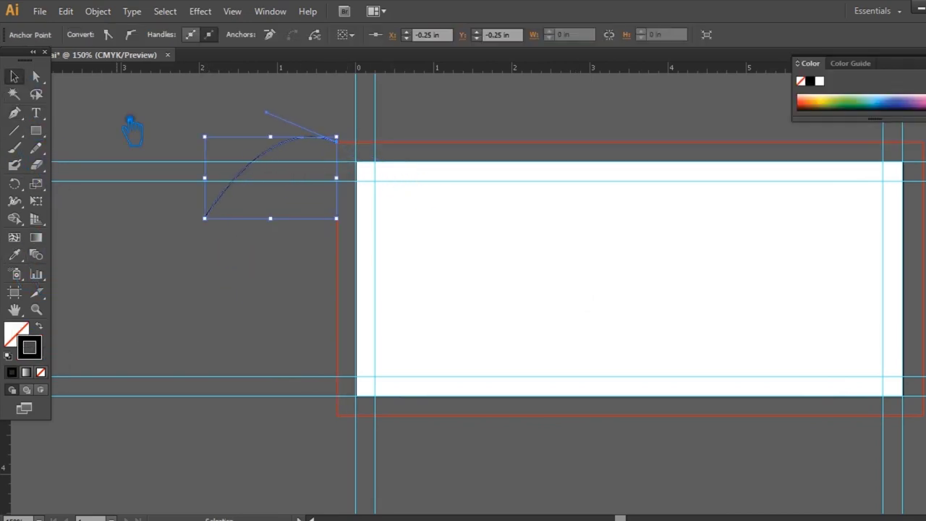
mouse_move(279, 165)
left_mouse_down()
mouse_move(305, 229)
mouse_move(298, 245)
left_mouse_up()
left_click(178, 258)
key("ctrl+z")
left_click_drag(279, 183, 321, 318)
left_click(180, 345)
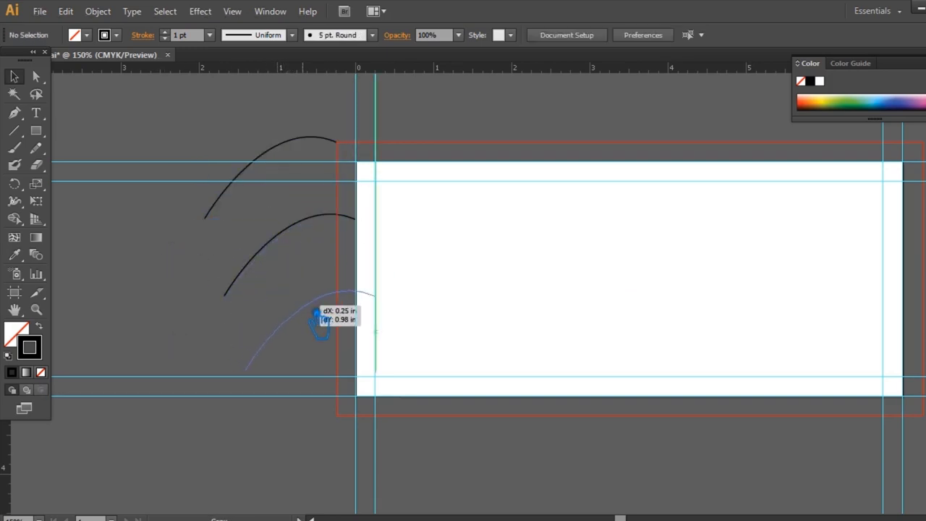
left_click_drag(320, 318, 331, 321)
left_click(207, 387)
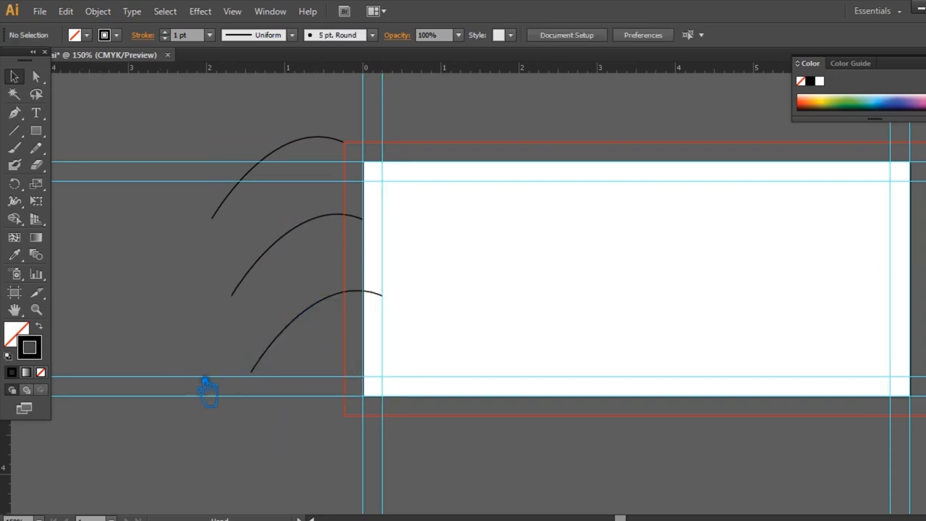
left_click_drag(207, 386, 302, 390)
Add a 24 pt 'Bleed' label at the end of the top curve
left_click(37, 112)
left_click(275, 210)
left_click(682, 35)
left_click(698, 216)
left_click(15, 76)
left_click_drag(320, 204, 329, 233)
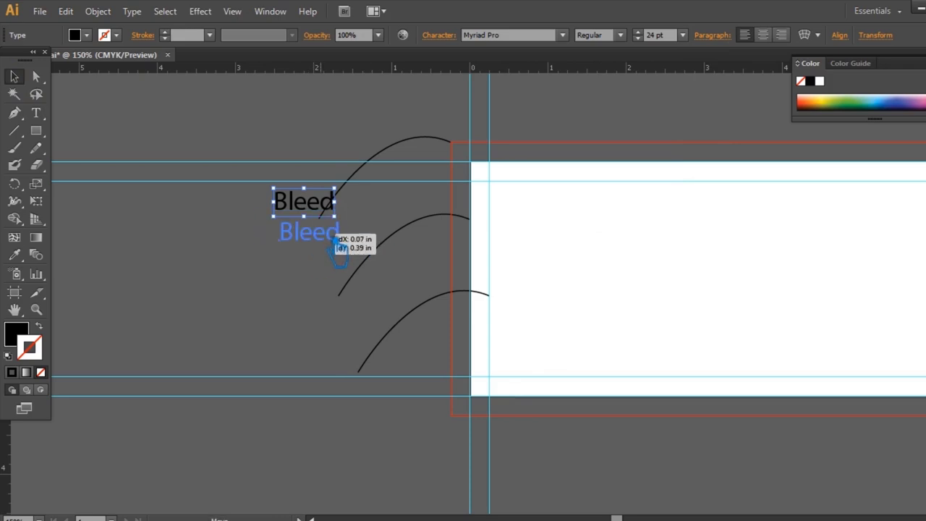
left_click(79, 163)
Add 'Cut' and 'Safe Zone' labels at the middle and bottom curves
key("t")
left_click(322, 317)
type("Cut")
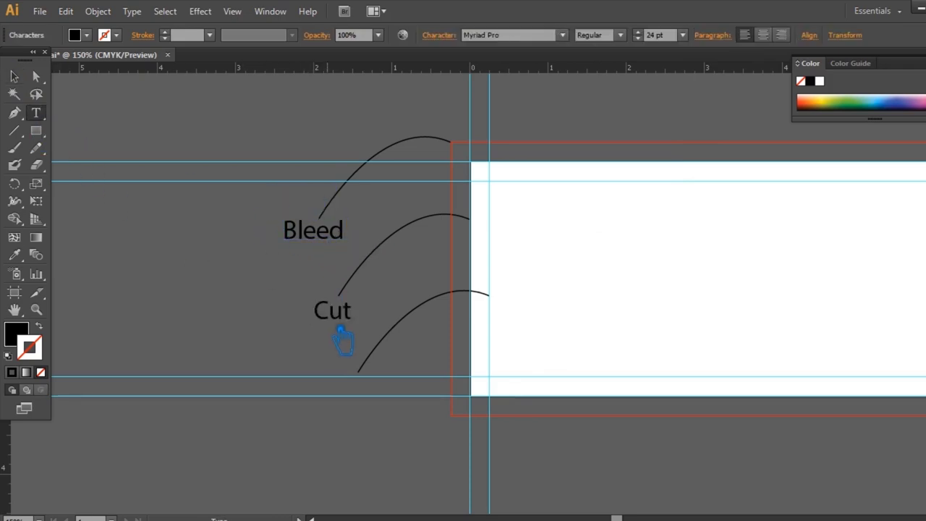
key("Escape")
key("t")
left_click(318, 418)
type("Safe Zone")
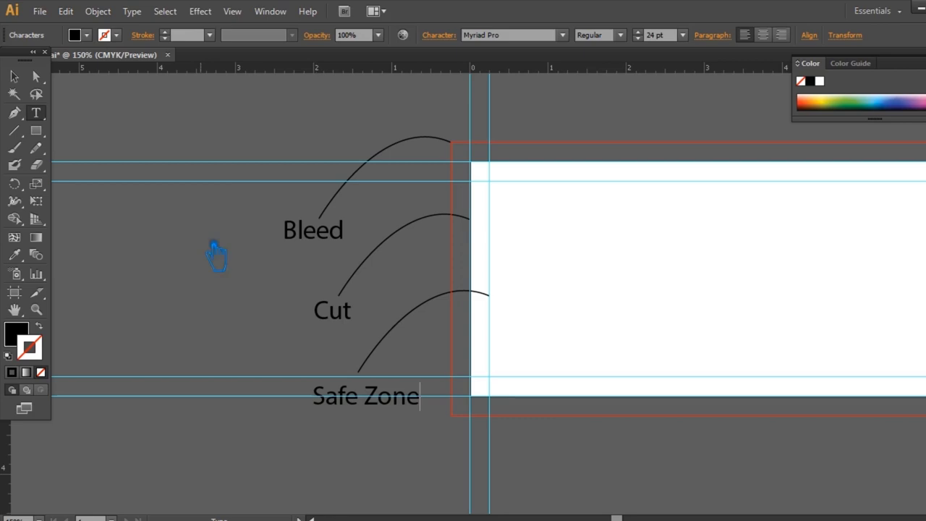
key("Escape")
left_click_drag(394, 403, 379, 403)
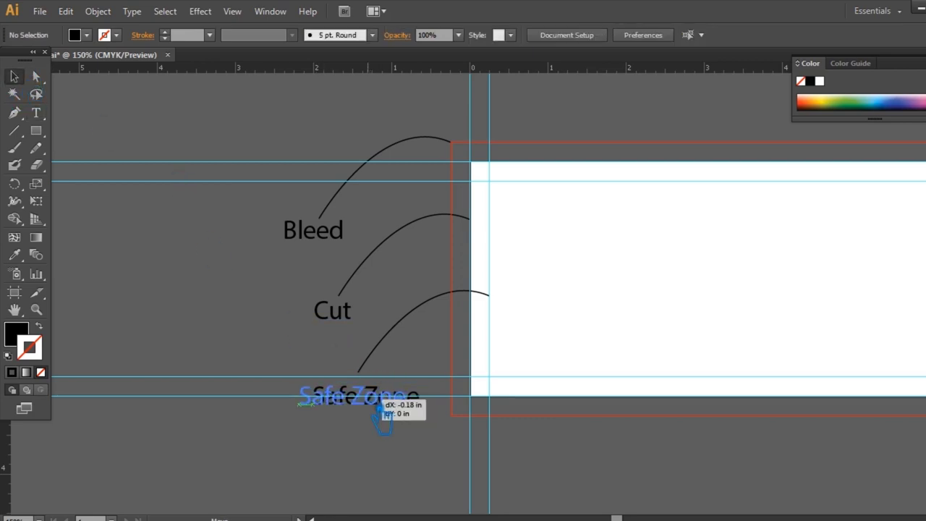
left_click(141, 312)
Make all three labels bold
left_click_drag(649, 352, 541, 369)
left_click(242, 414)
left_click(222, 327, "shift")
left_click(204, 246, "shift")
left_click(620, 35)
left_click(593, 116)
left_click_drag(414, 194, 497, 171)
Colour the Bleed label red and the Cut label bright blue
left_click(288, 224)
double_click(16, 333)
left_click(767, 152)
key("Return")
left_click(307, 304)
double_click(16, 333)
left_click(767, 148)
left_click(796, 224)
key("Return")
left_click(327, 390)
Colour the Safe Zone label bright green
double_click(16, 333)
left_click_drag(812, 297, 812, 289)
left_click(760, 152)
key("Return")
left_click(586, 366)
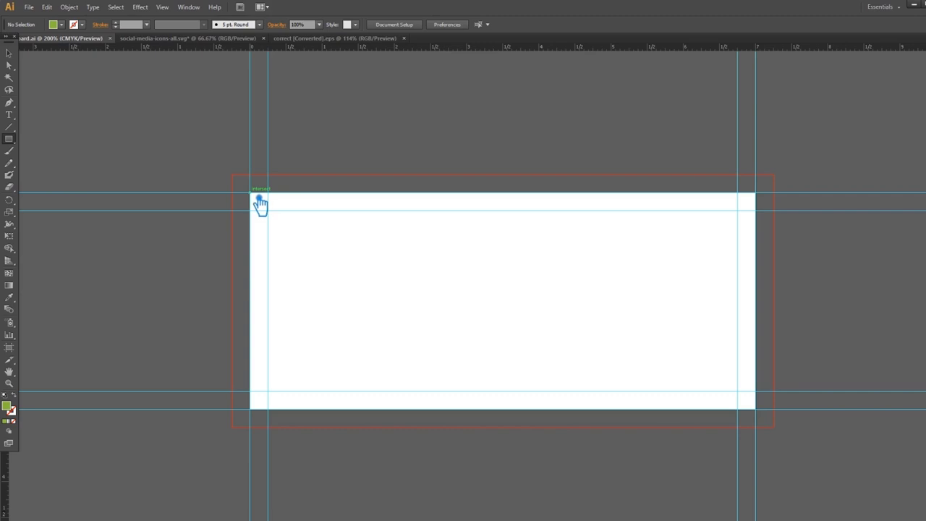
Draw a rectangle covering the artboard with a dark near-black fill
left_click_drag(308, 253, 766, 419)
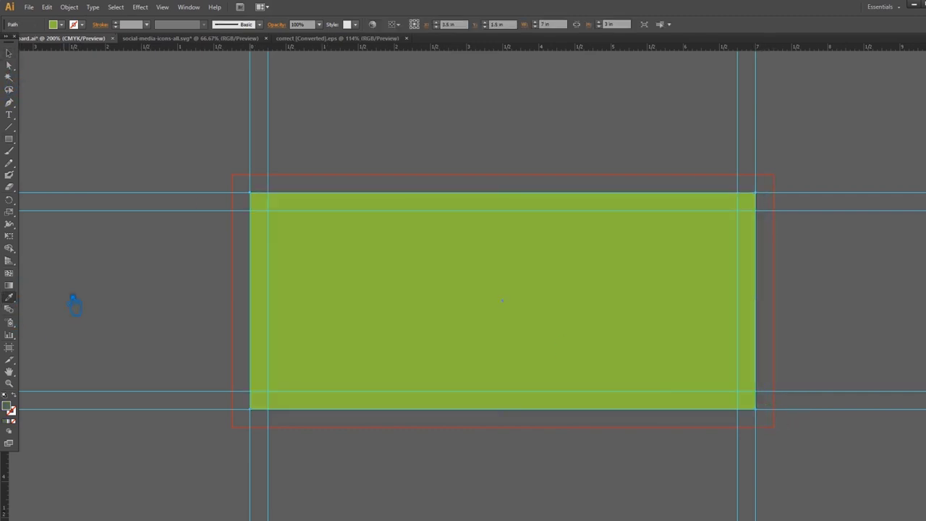
left_click(73, 306)
double_click(13, 410)
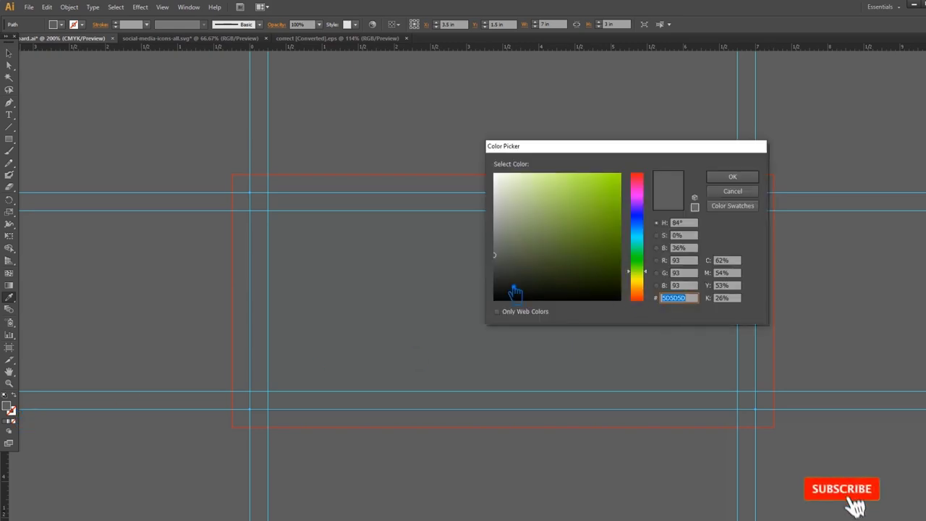
key("Return")
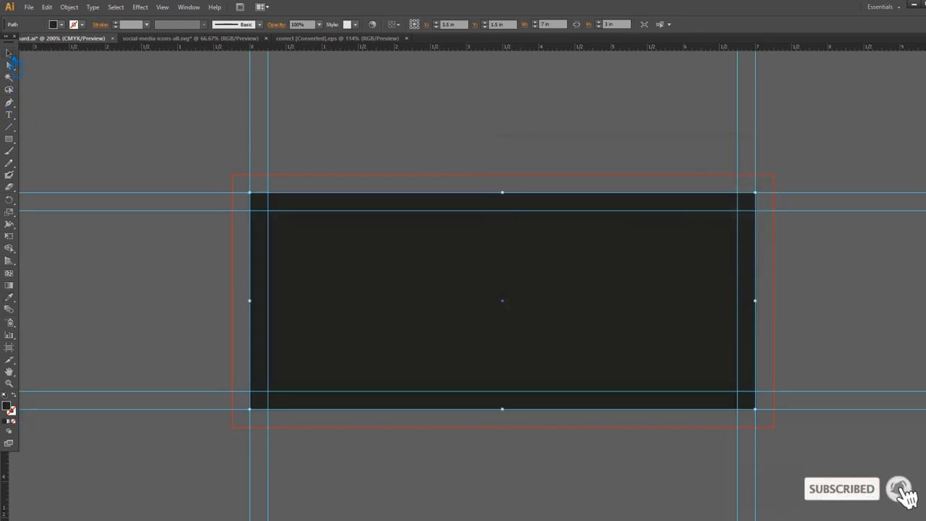
Shift the right-side anchors left into a pointed tip, widening the white area
left_click(10, 65)
left_click(758, 309)
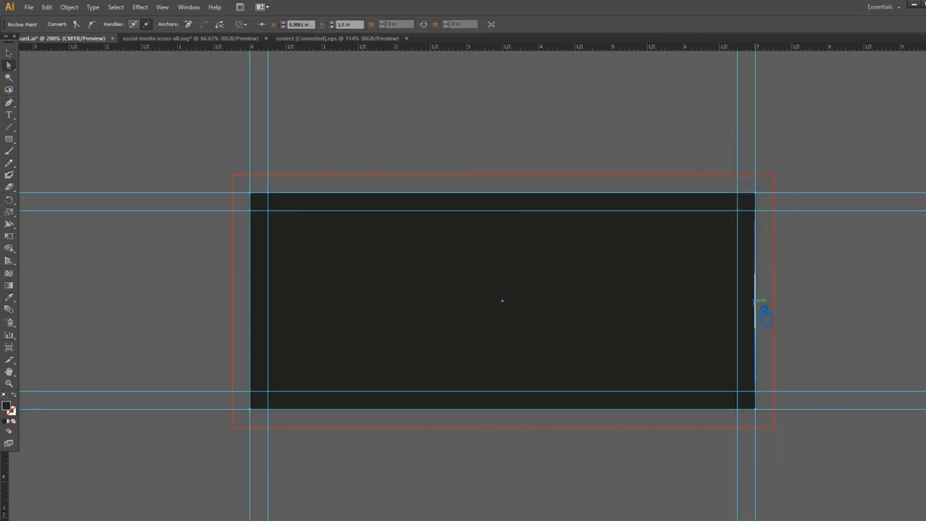
key("shift+Left")
key("shift+Left")
key("shift+Left")
key("shift+Left")
key("shift+Left")
key("shift+Left")
key("shift+Left")
key("shift+Left")
key("shift+Left")
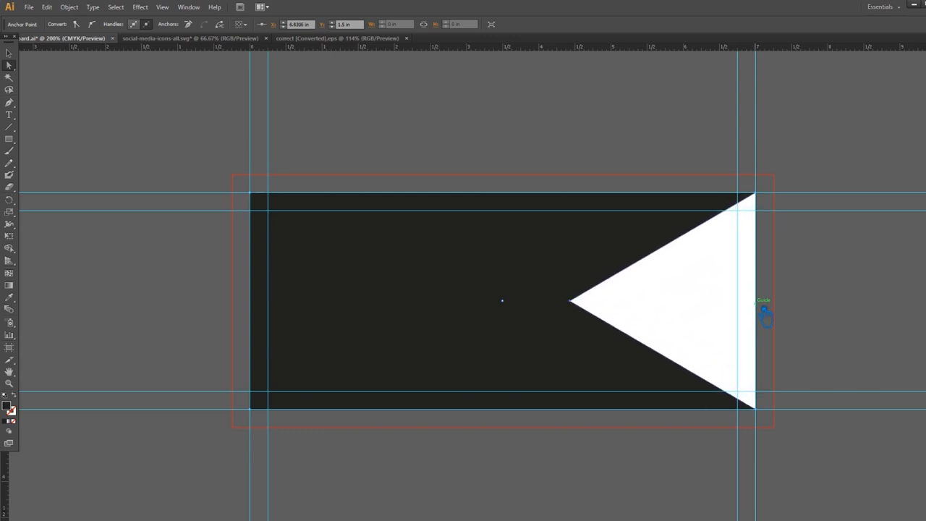
key("shift+Right")
key("shift+Right")
key("shift+Right")
key("shift+Left")
key("shift+Left")
key("shift+Left")
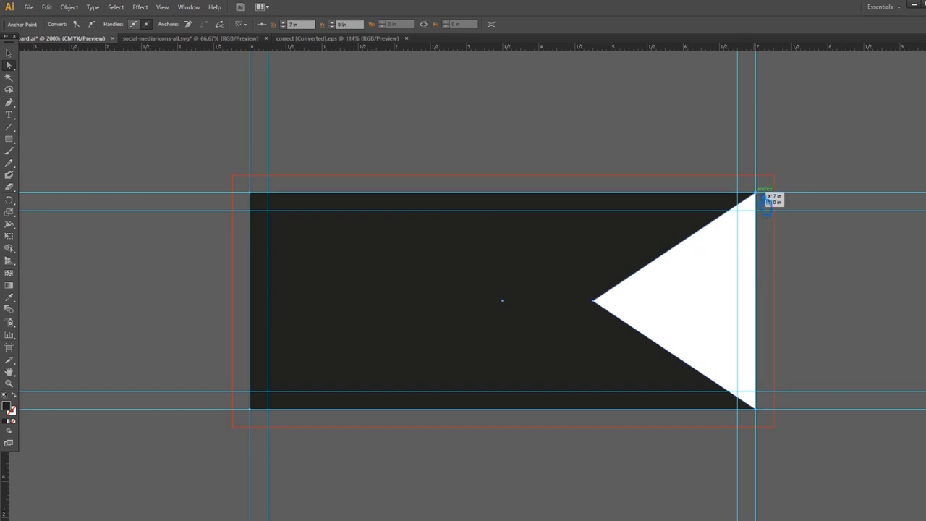
left_click(763, 414)
key("shift+Left")
key("shift+Left")
key("shift+Left")
key("shift+Left")
key("shift+Left")
key("shift+Left")
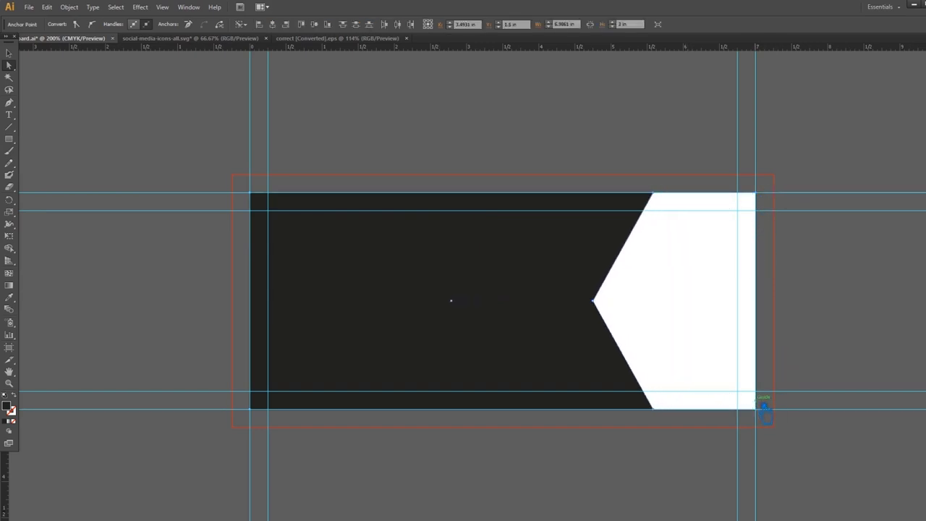
key("shift+Left")
key("shift+Left")
key("shift+Left")
key("shift+Left")
key("shift+Left")
key("shift+Left")
key("shift+Left")
key("shift+Left")
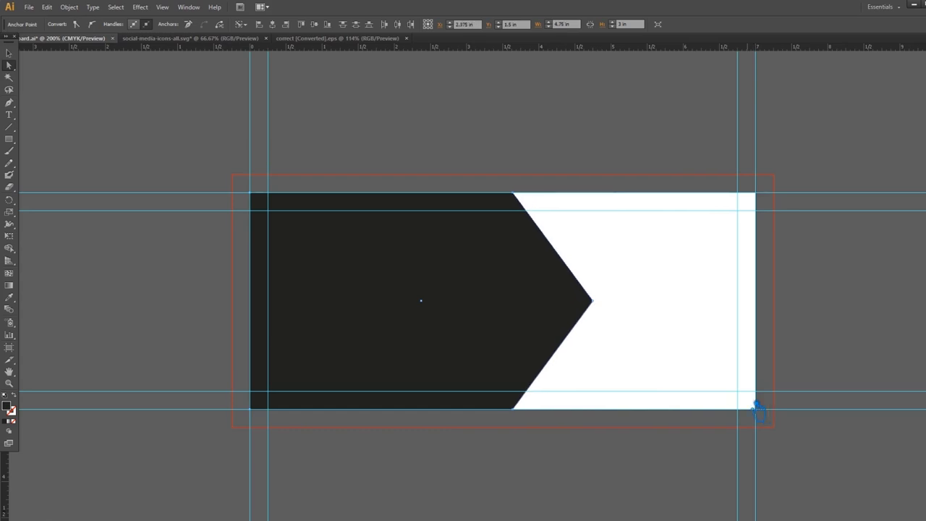
key("shift+Left")
key("shift+Left")
key("shift+Left")
key("shift+Left")
left_click_drag(622, 325, 568, 280)
key("shift+Left")
key("shift+Left")
key("shift+Left")
key("shift+Left")
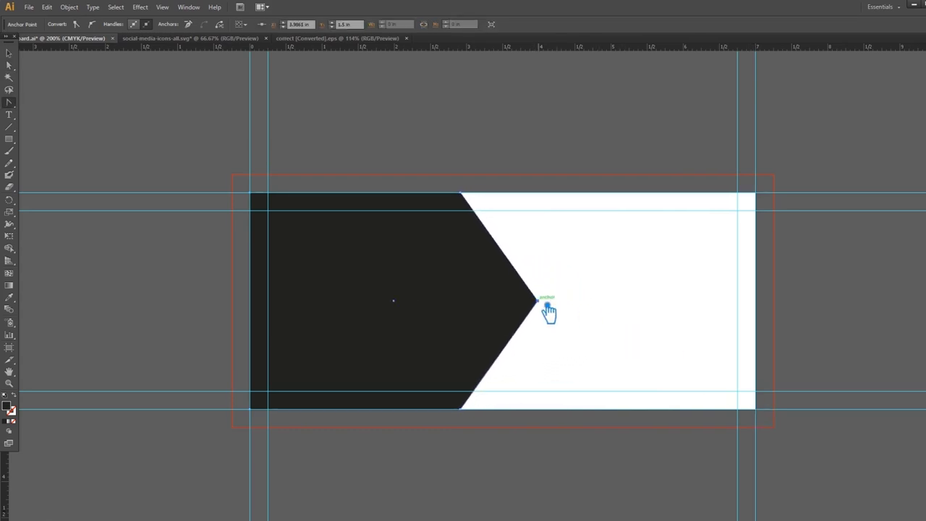
Pull curve handles from the tip to round it into a smooth bulge
left_click_drag(550, 313, 548, 407)
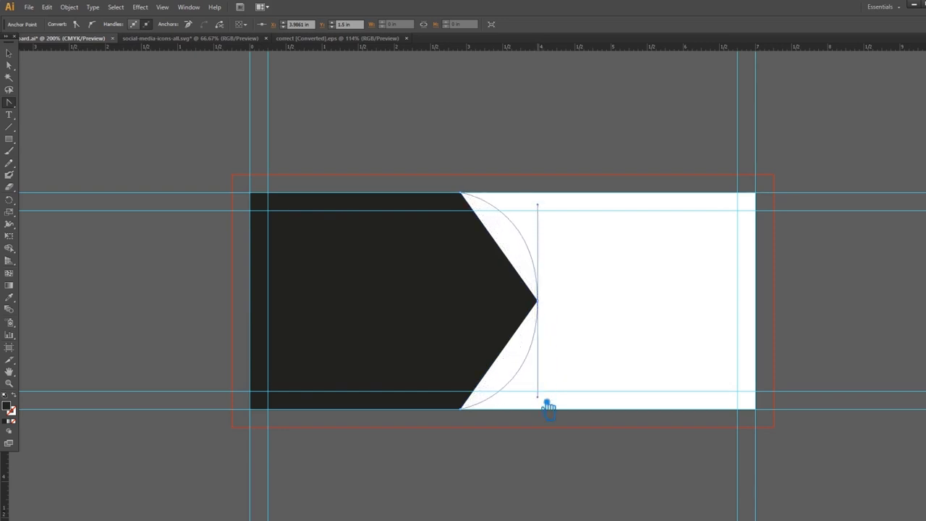
left_click_drag(548, 407, 548, 387)
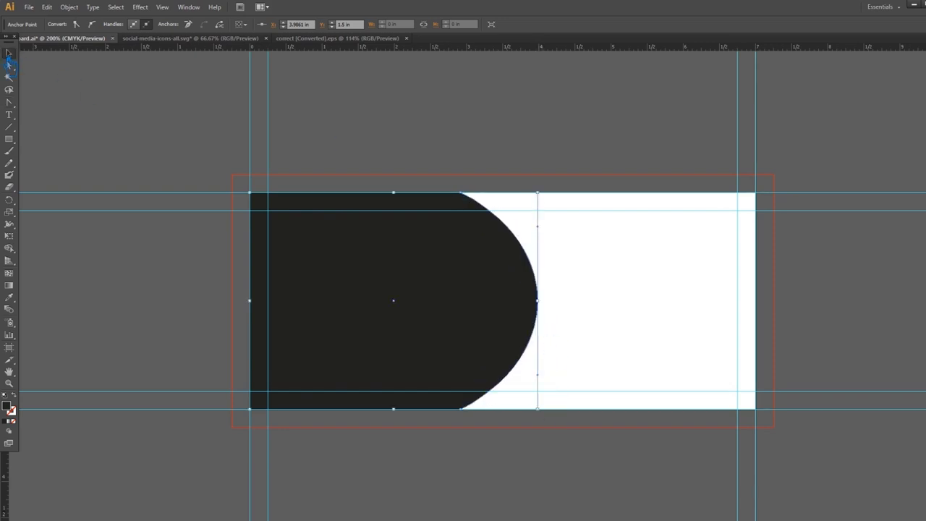
left_click(10, 54)
left_click(486, 155)
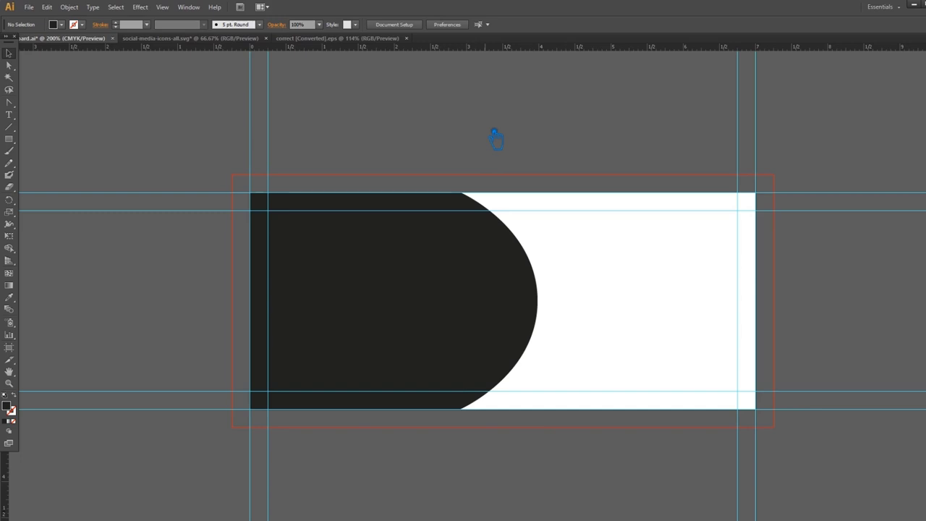
Draw a rectangle over the right side and fill it dark grey #25292B
left_click_drag(755, 409, 428, 192)
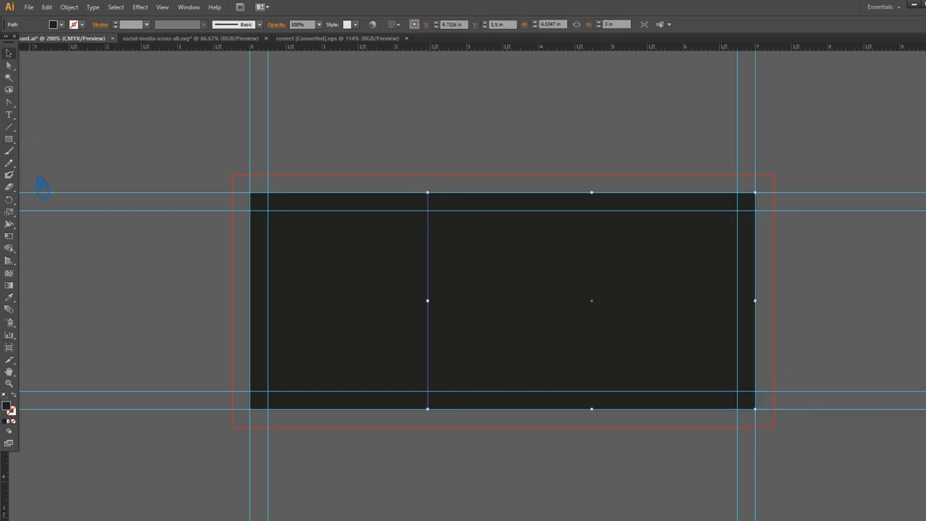
key("slash")
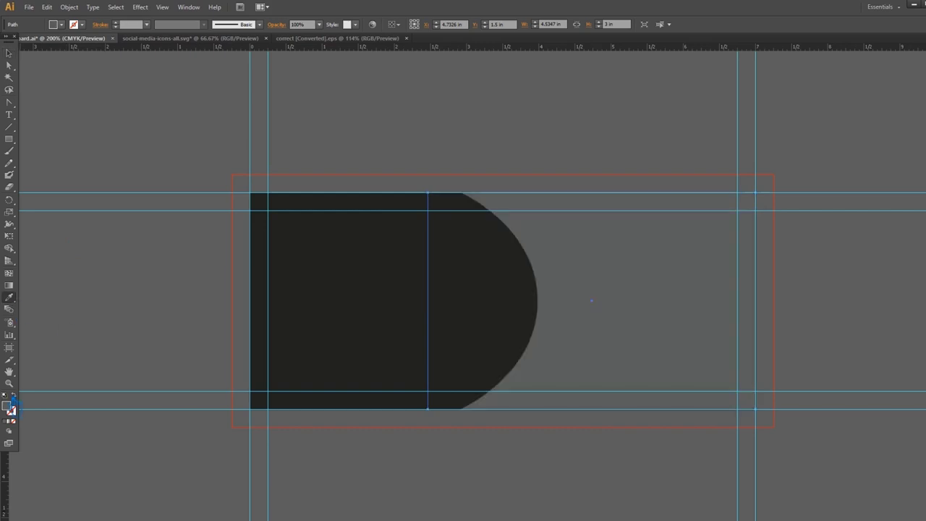
double_click(7, 405)
left_click_drag(533, 279, 506, 271)
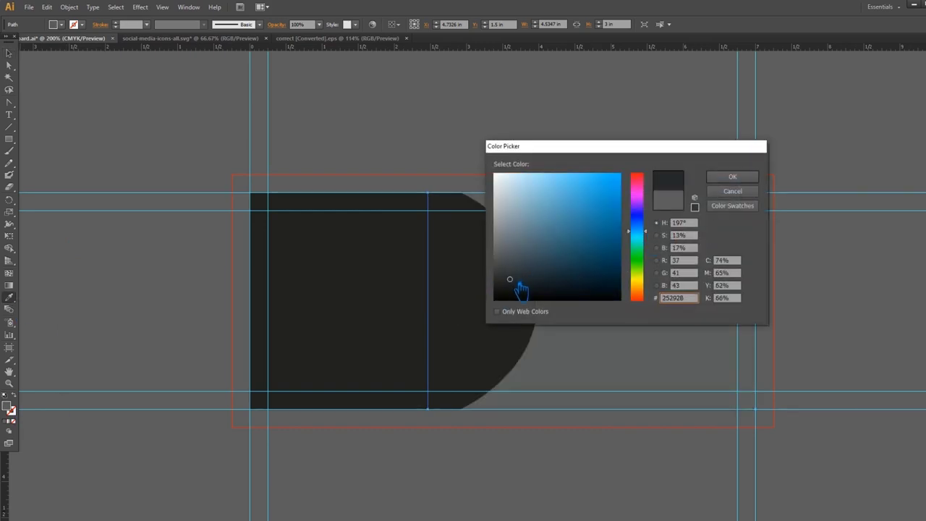
left_click(733, 176)
left_click(81, 91)
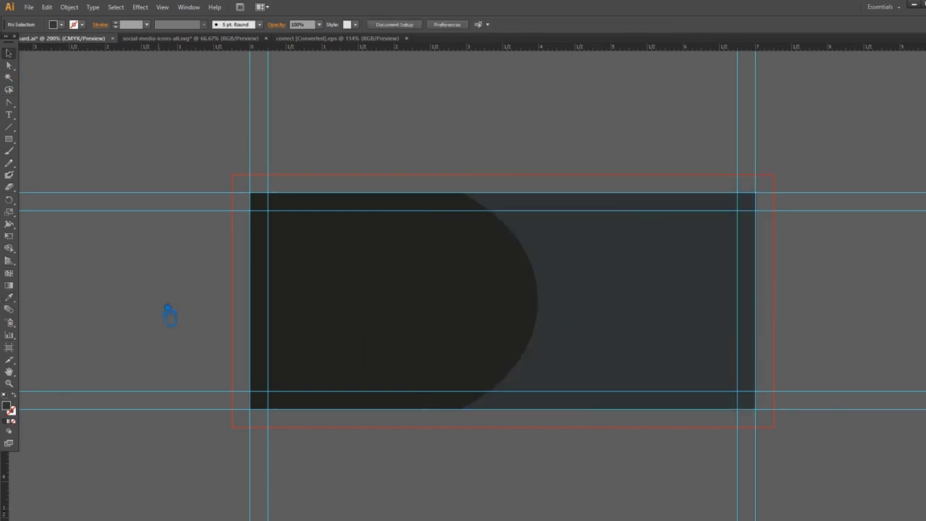
Drag the house photo 1.jpg onto the artboard and scale it down
left_click(352, 330)
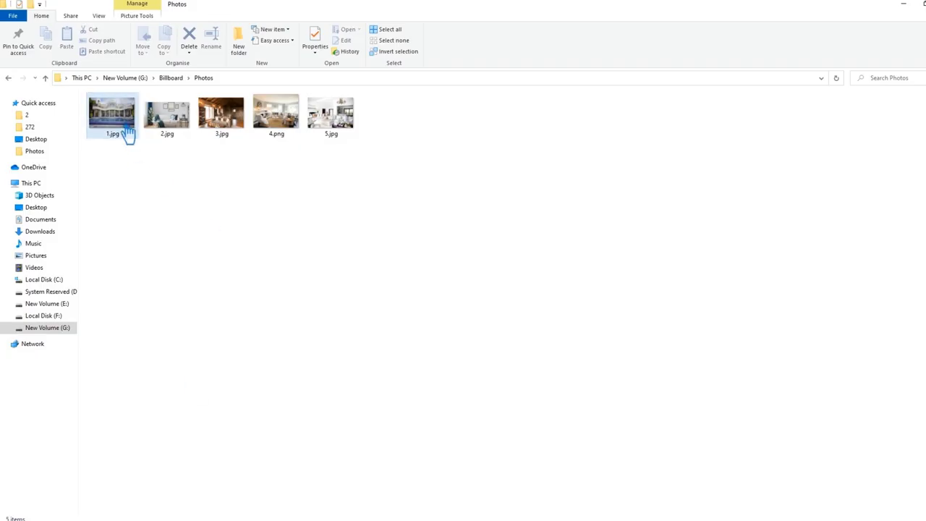
mouse_move(127, 134)
left_mouse_down()
mouse_move(155, 519)
mouse_move(333, 365)
left_mouse_up()
key("ctrl+minus")
key("ctrl+minus")
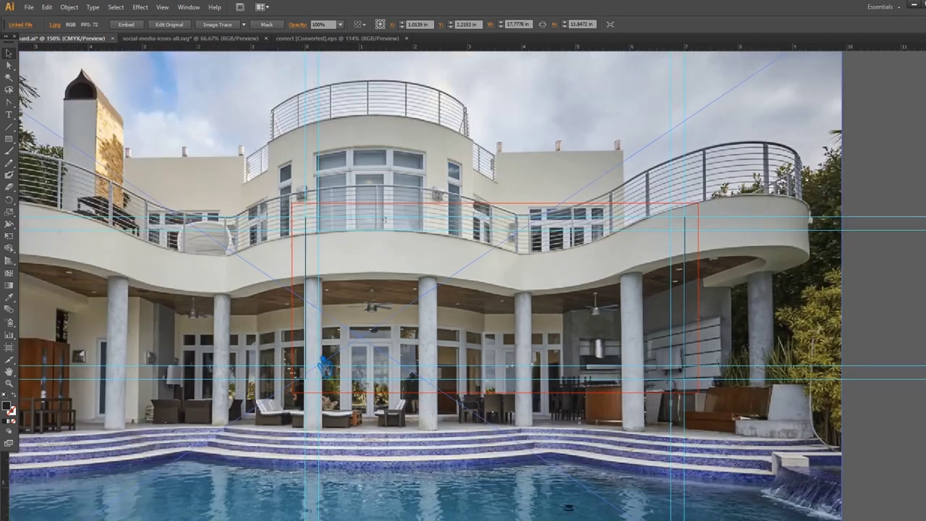
key("ctrl+minus")
mouse_move(647, 463)
left_mouse_down()
mouse_move(549, 415)
mouse_move(507, 373)
left_mouse_up()
Send the photo behind the rounded panel and make a clipping mask from both
left_click(451, 370)
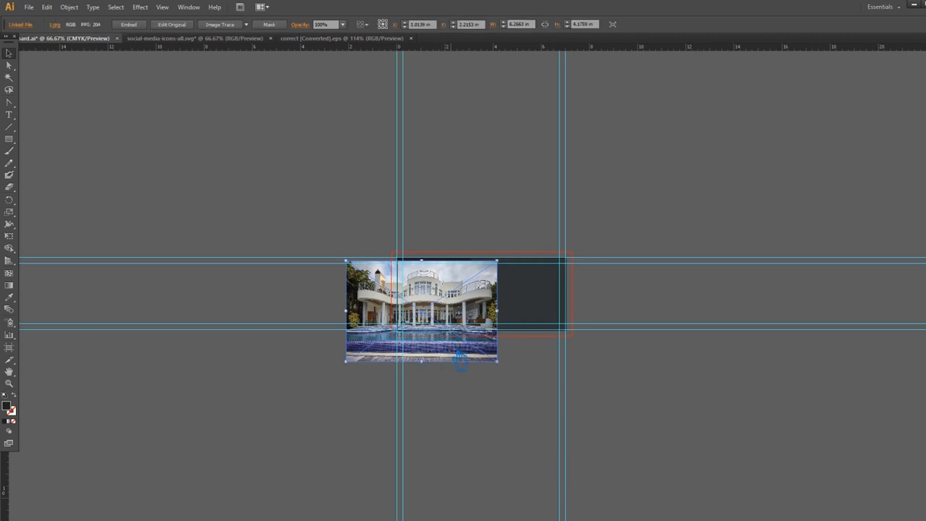
left_click_drag(446, 357, 471, 344)
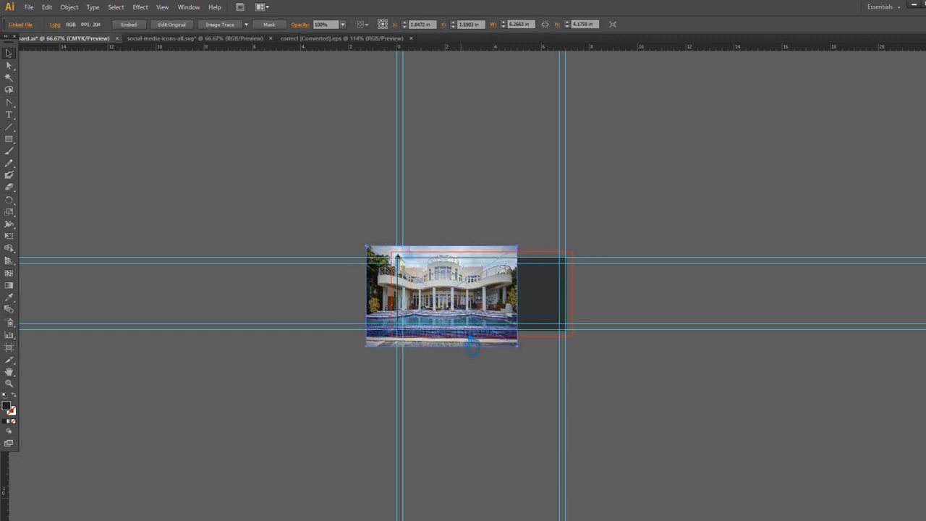
key("ctrl+plus")
key("ctrl+plus")
key("ctrl+shift+bracketleft")
left_click(502, 295, "shift")
right_click(495, 286)
left_click(544, 341)
Slide the photo right and slightly down inside the clipping mask
key("a")
left_click(405, 329)
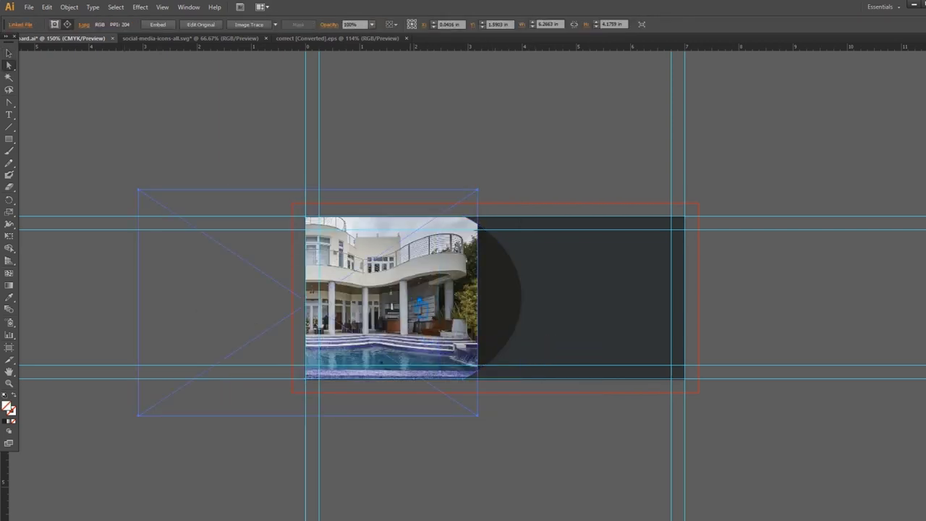
left_click_drag(406, 329, 421, 308)
key("Right")
key("Right")
key("Right")
key("Right")
key("Right")
key("Right")
key("Right")
key("Right")
key("Right")
key("Right")
key("Right")
key("Right")
key("Right")
key("Down")
key("Down")
key("Down")
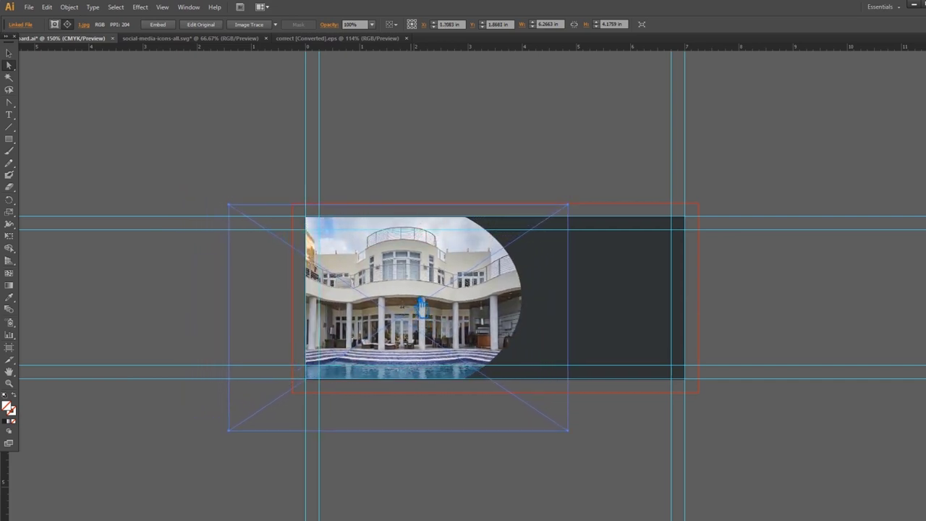
Scale the clipped photo down from its corners so the house fills the curve
left_click(572, 438)
left_click(438, 302)
left_click(67, 24)
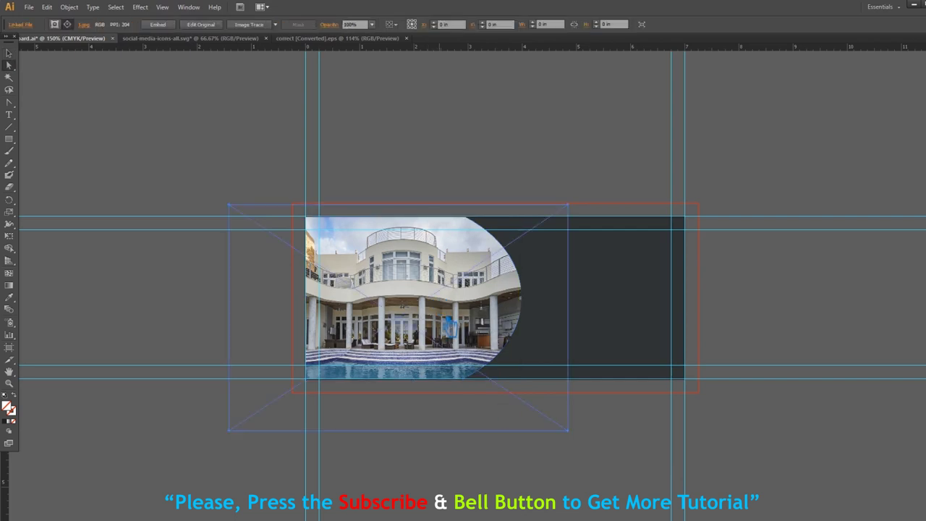
left_click_drag(578, 441, 535, 410)
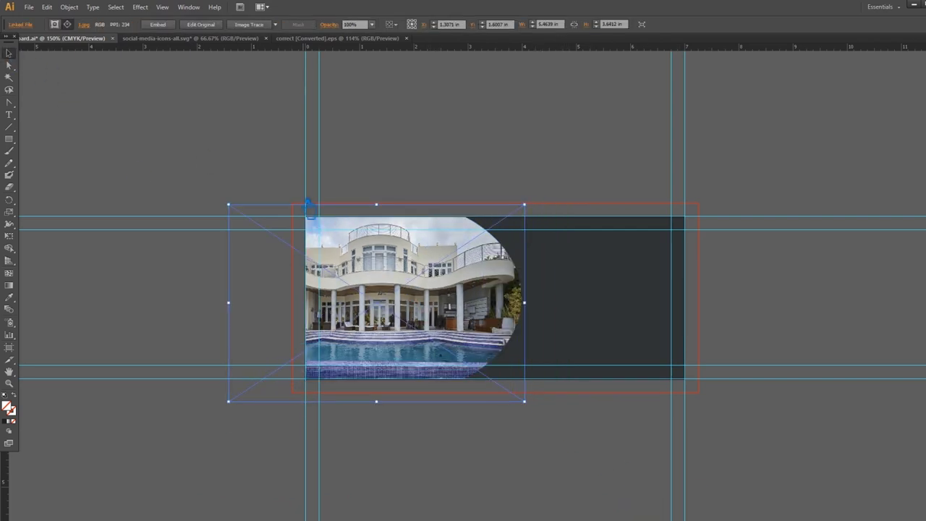
left_click_drag(240, 213, 253, 223)
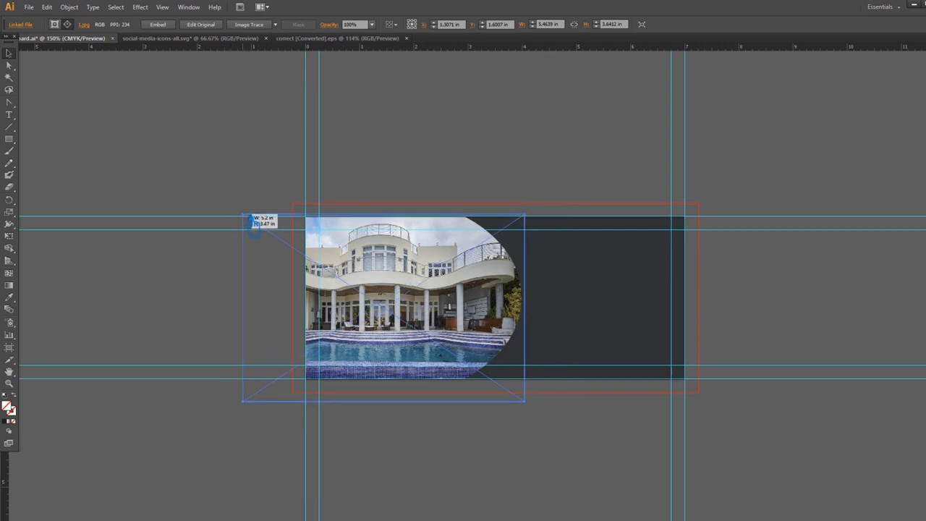
left_click_drag(245, 400, 270, 392)
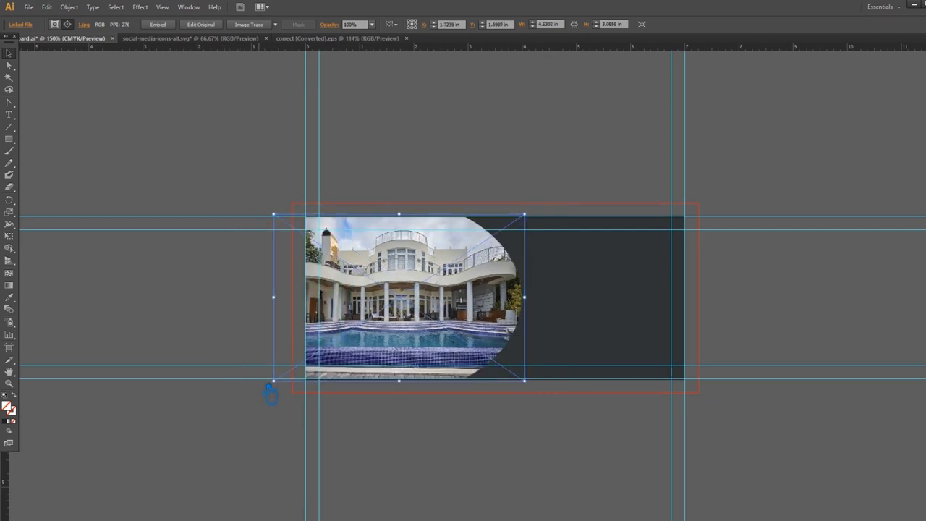
left_click(465, 467)
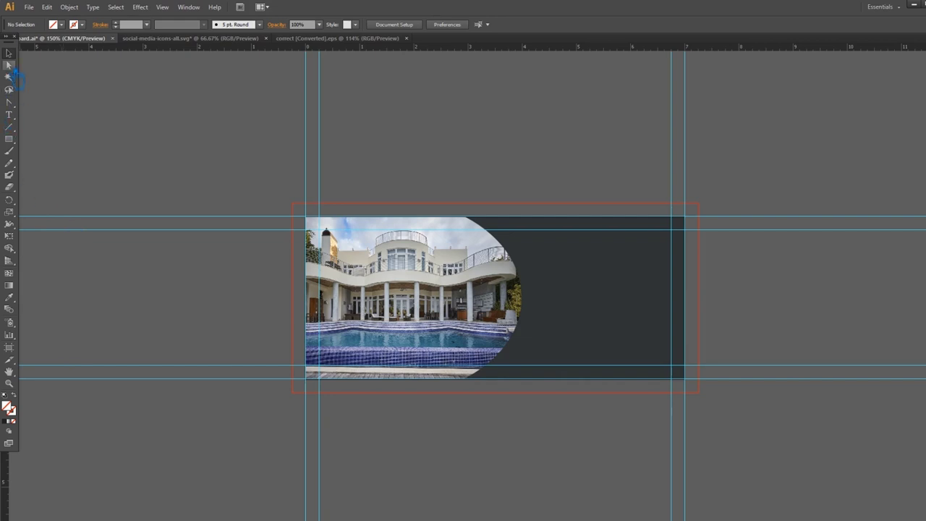
left_click(431, 278)
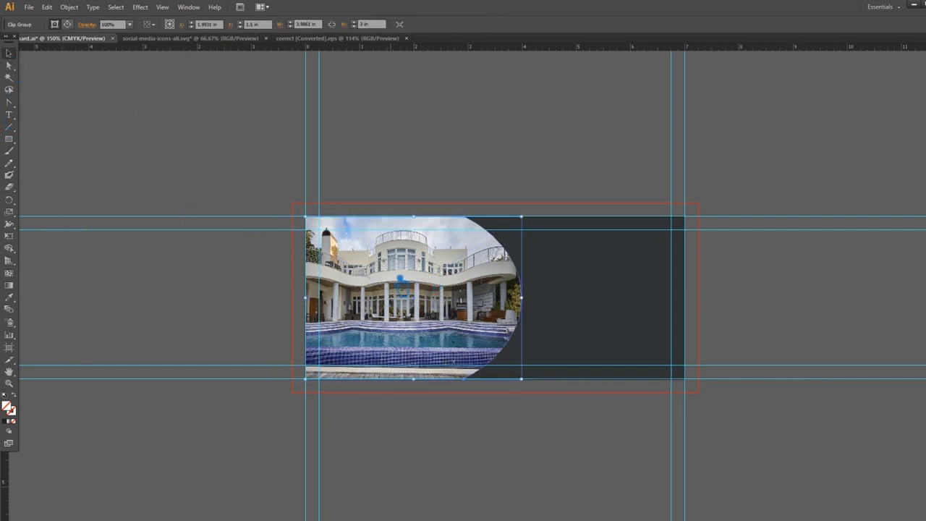
Nudge the curved clipping path right, fill it green #7DAF35, and save the billboard
left_click(458, 297)
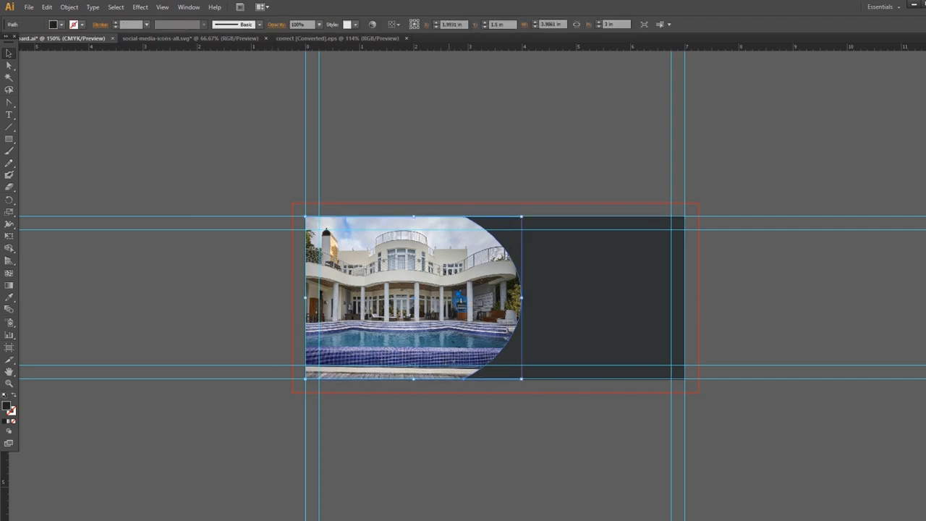
key("Right")
key("Right")
key("Right")
key("Right")
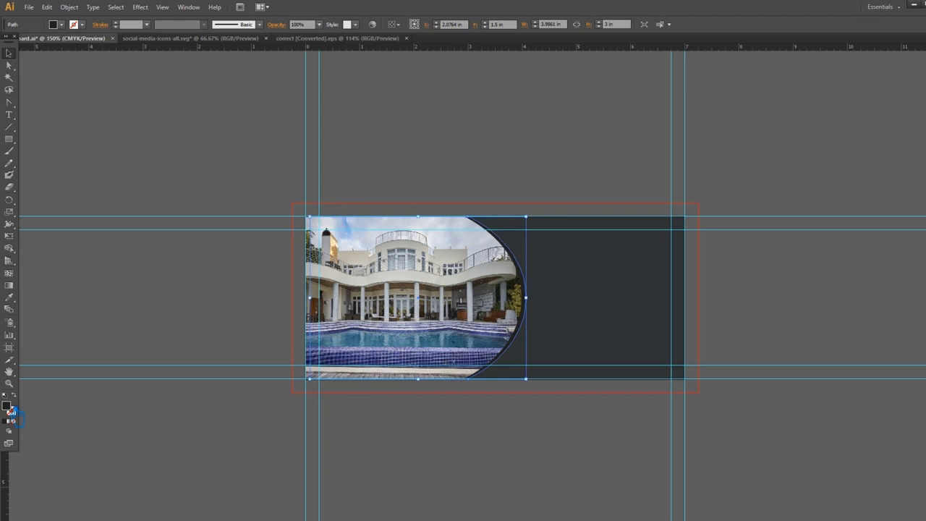
double_click(11, 410)
left_click_drag(646, 273, 651, 281)
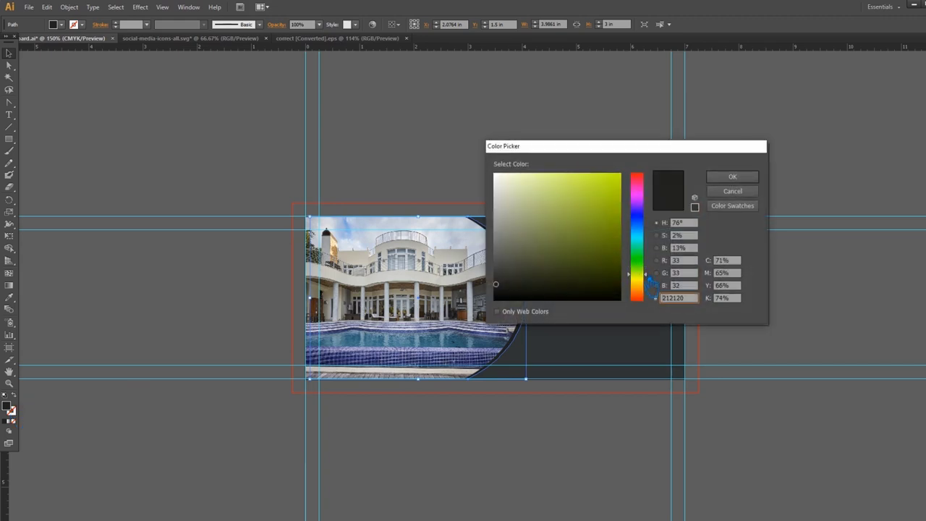
left_click_drag(594, 257, 596, 217)
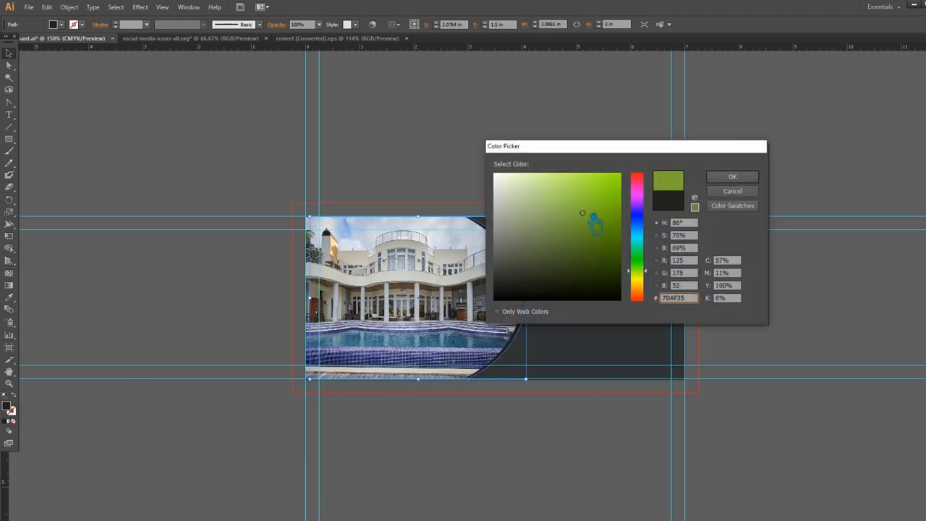
left_click(732, 176)
left_click(742, 276)
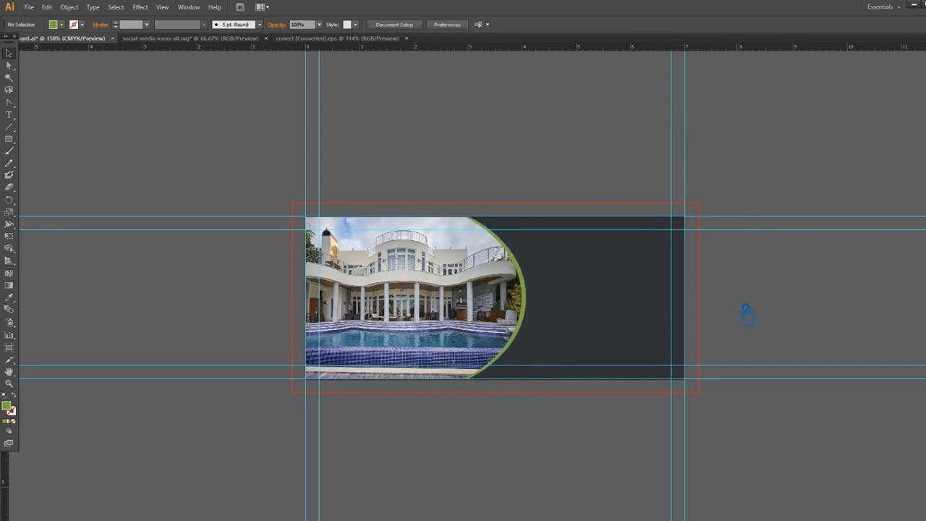
key("ctrl+s")
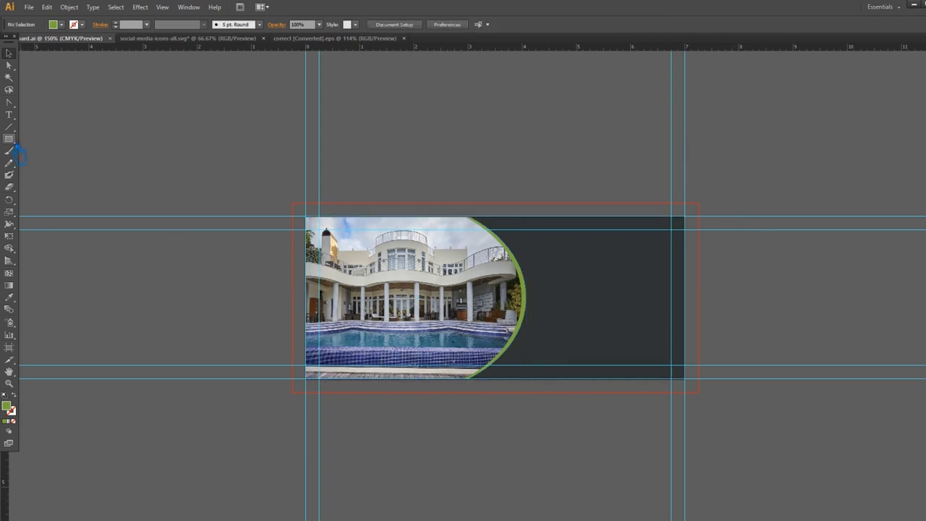
Draw a circle over the photo's curved edge and give it a sampled grey fill
left_click_drag(10, 140, 66, 160)
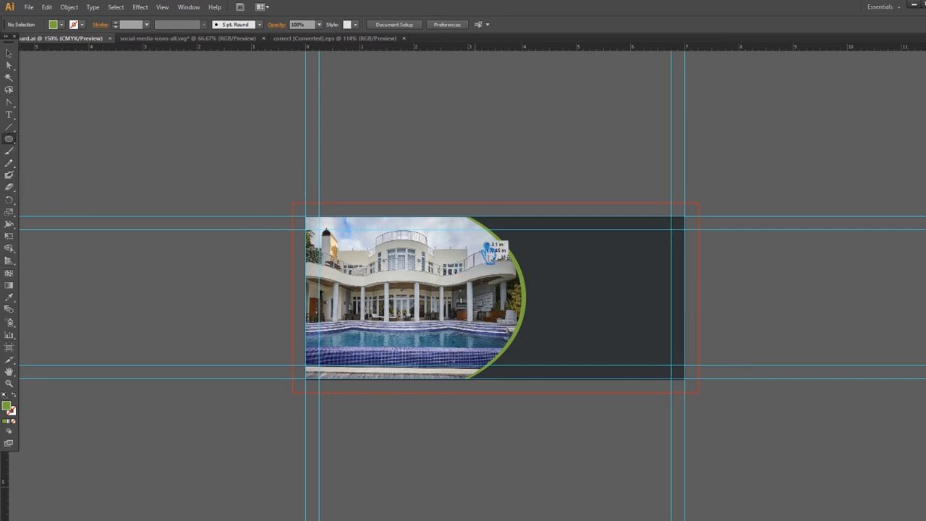
mouse_move(458, 238)
left_mouse_down()
mouse_move(499, 262)
mouse_move(482, 259)
left_mouse_up()
left_click(9, 52)
left_click(225, 335)
left_click(9, 52)
left_click(208, 124)
mouse_move(481, 255)
left_mouse_down()
mouse_move(517, 298)
mouse_move(523, 331)
left_mouse_up()
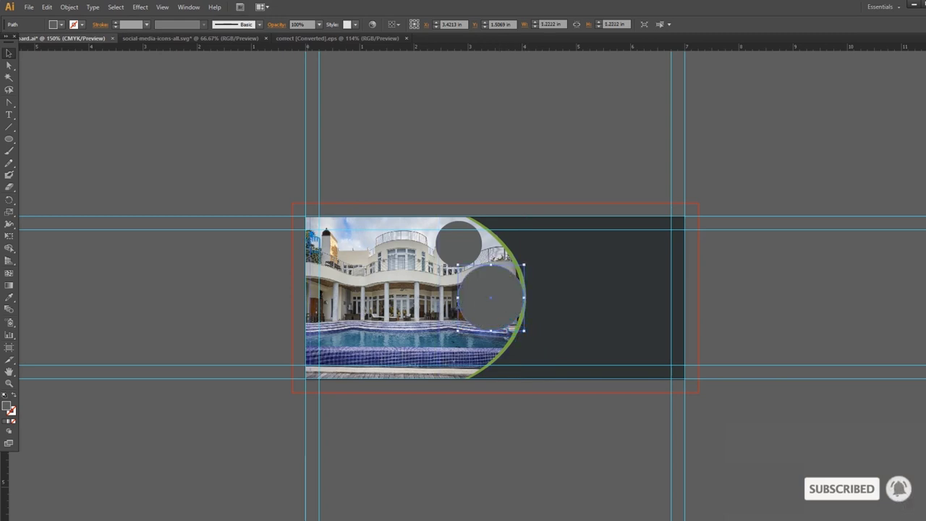
Enlarge the middle grey circle to 1.2963 in across
left_click(176, 201)
left_click(518, 306)
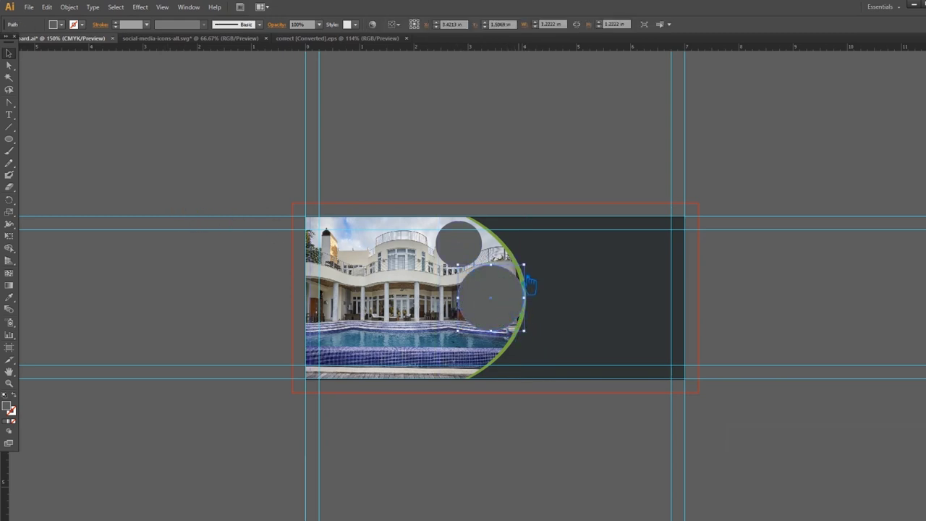
left_click_drag(534, 276, 537, 272)
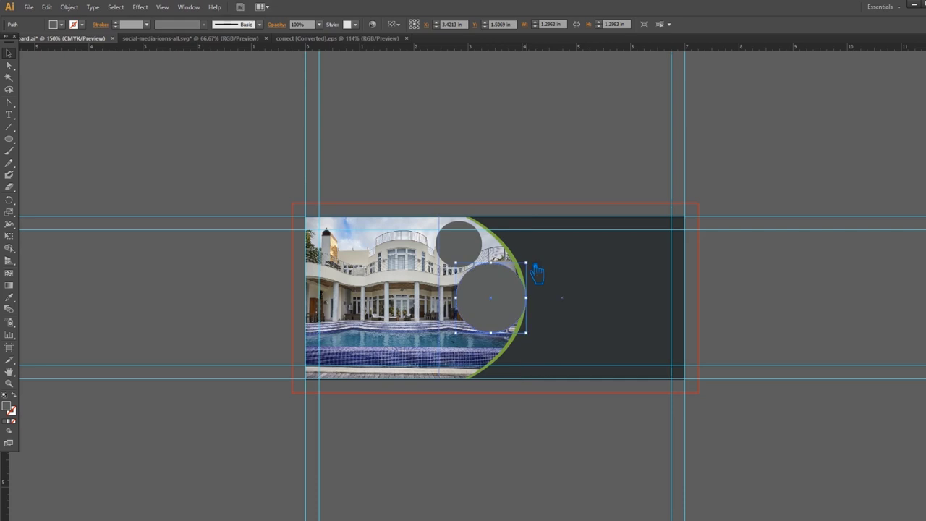
left_click(201, 307)
Copy the small upper circle below the large one and nudge both small circles left
left_click(470, 250)
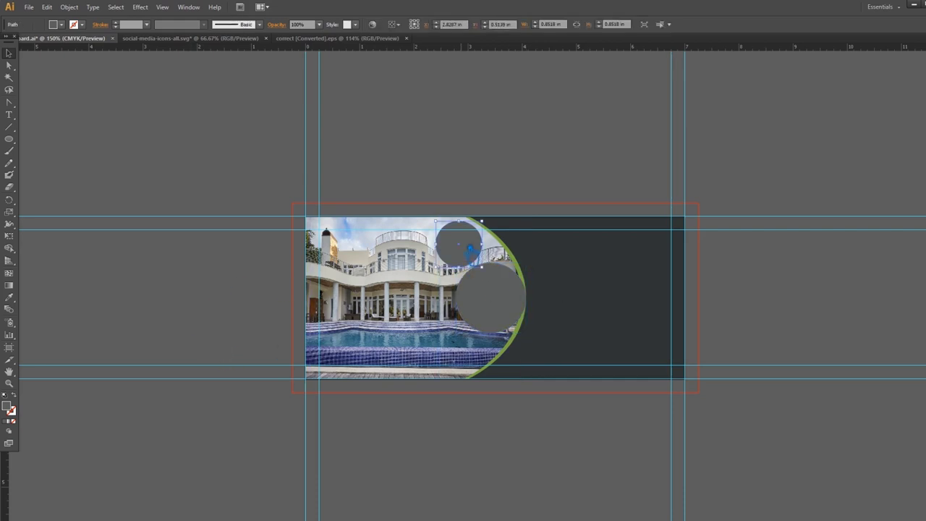
left_click(352, 231)
left_click_drag(458, 246, 467, 366)
left_click(467, 250, "shift")
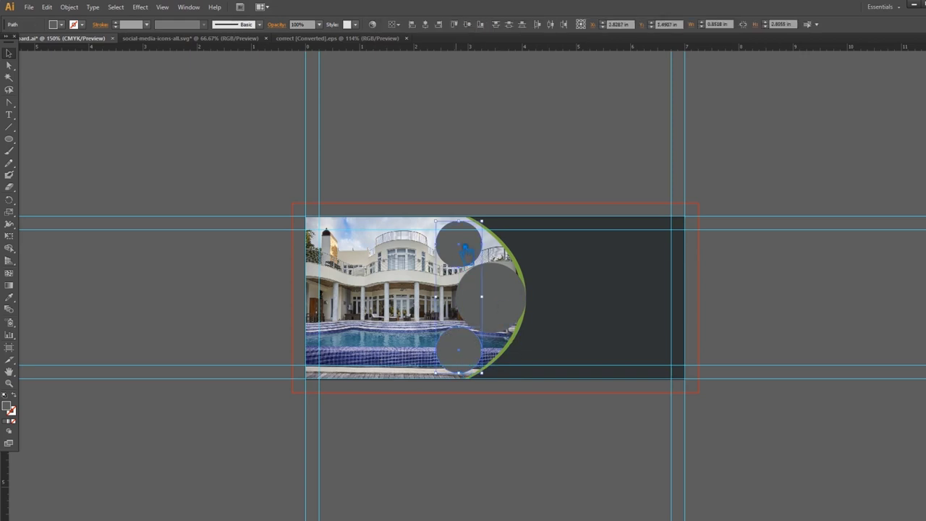
left_click(318, 275)
left_click(484, 359)
left_click_drag(483, 361, 469, 367)
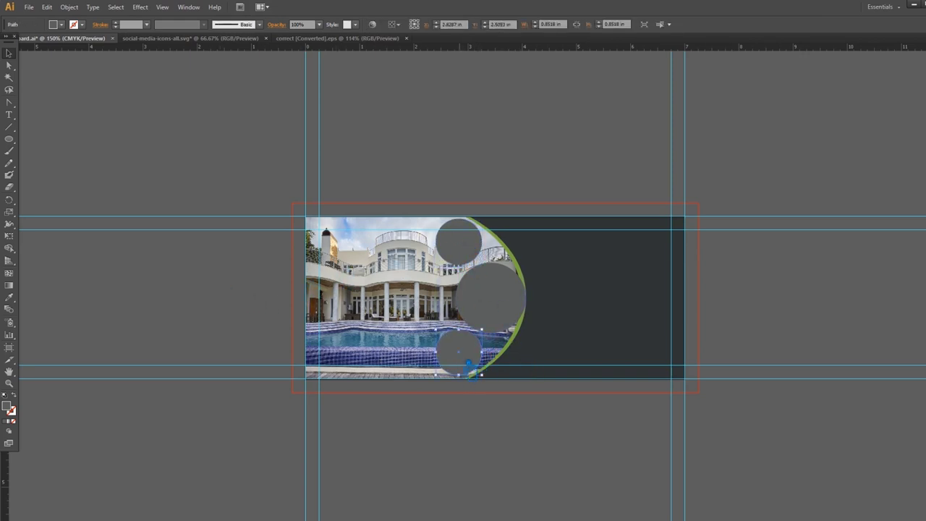
left_click(469, 249, "shift")
key("Left")
key("Left")
key("Left")
key("Left")
key("Left")
key("Left")
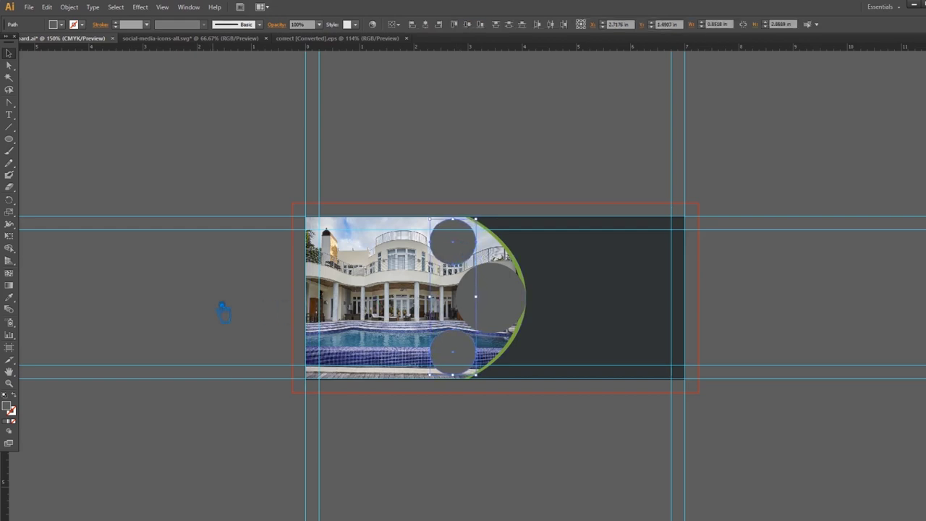
Move the two small circles closer to the large one and resize them together
left_click(211, 287)
left_click_drag(459, 254, 459, 267)
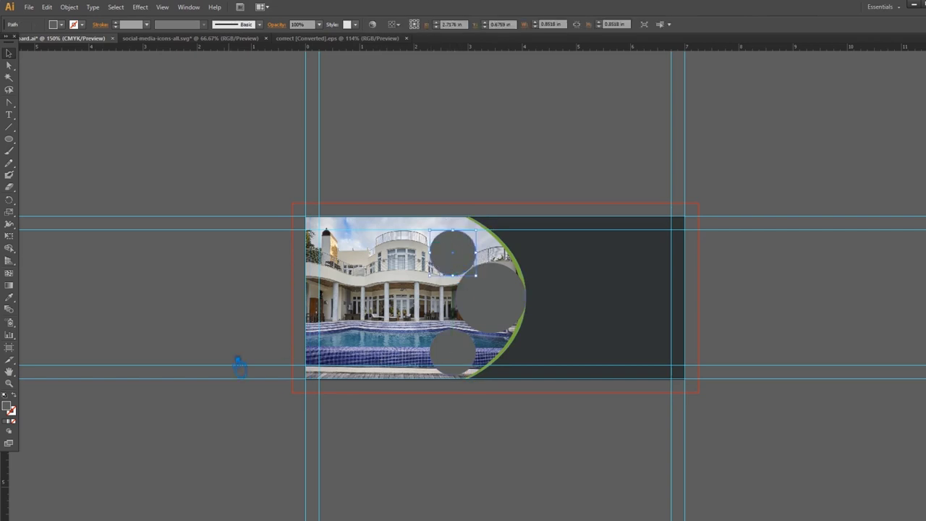
left_click_drag(467, 355, 466, 344)
left_click(460, 251, "shift")
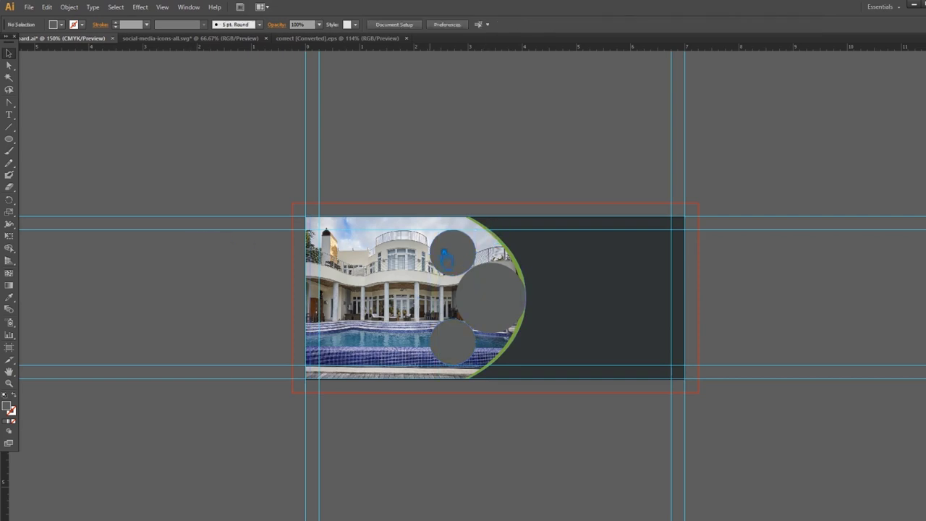
left_click_drag(489, 245, 492, 230)
left_click(149, 314)
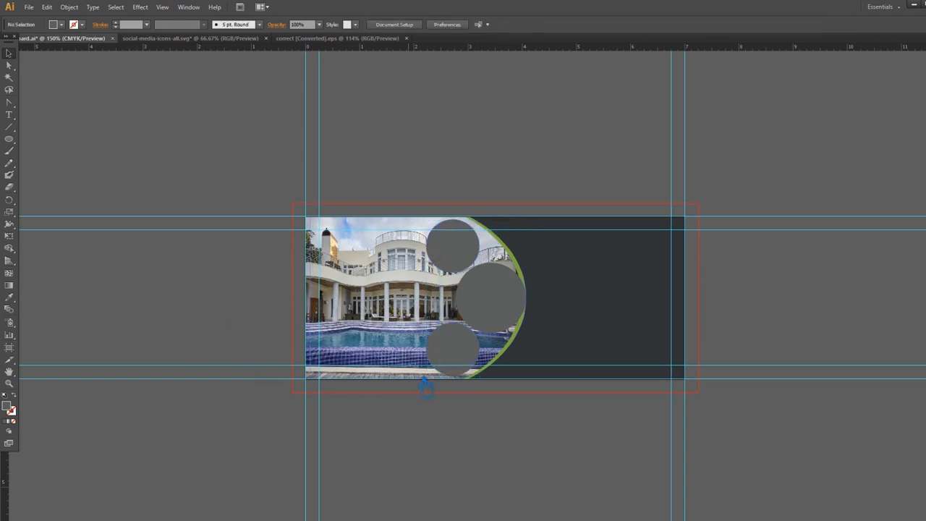
key("ctrl+equal")
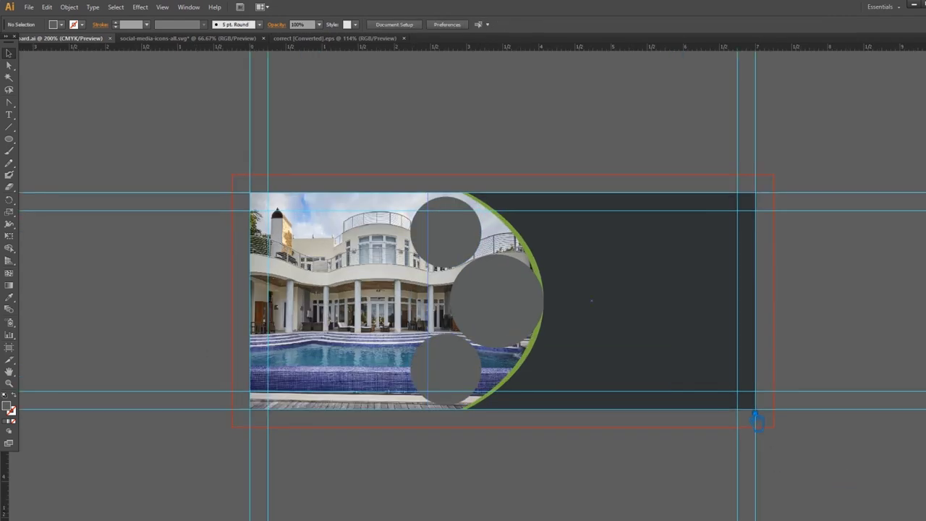
scroll(866, 383, "down", 1)
Group the top and bottom circles, then nudge all three circles left
left_click(463, 214)
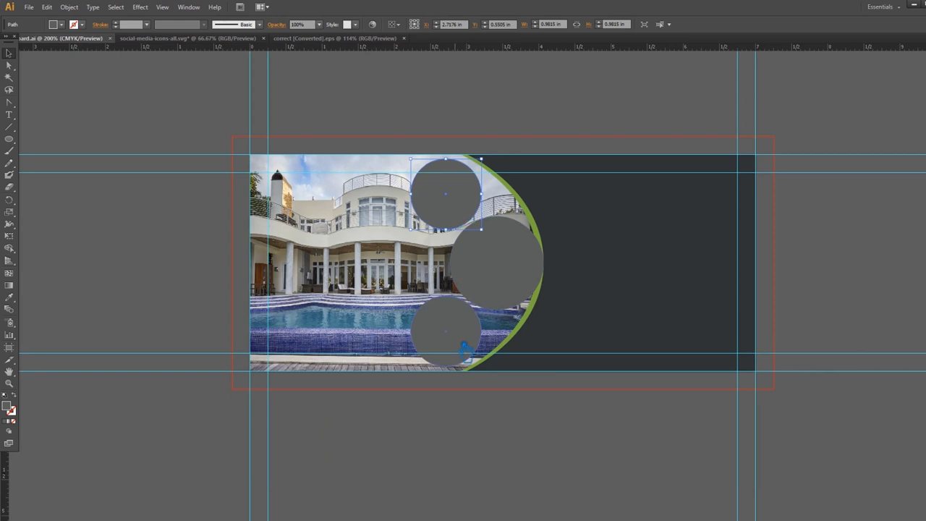
left_click(466, 349, "shift")
left_click(502, 282, "shift")
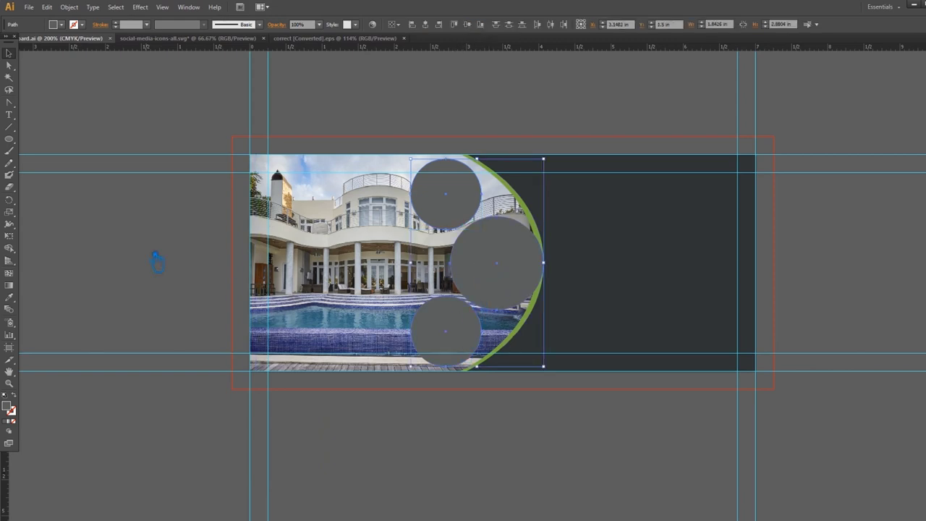
left_click(446, 195)
left_click(440, 325, "shift")
key("ctrl+g")
left_click(502, 281, "shift")
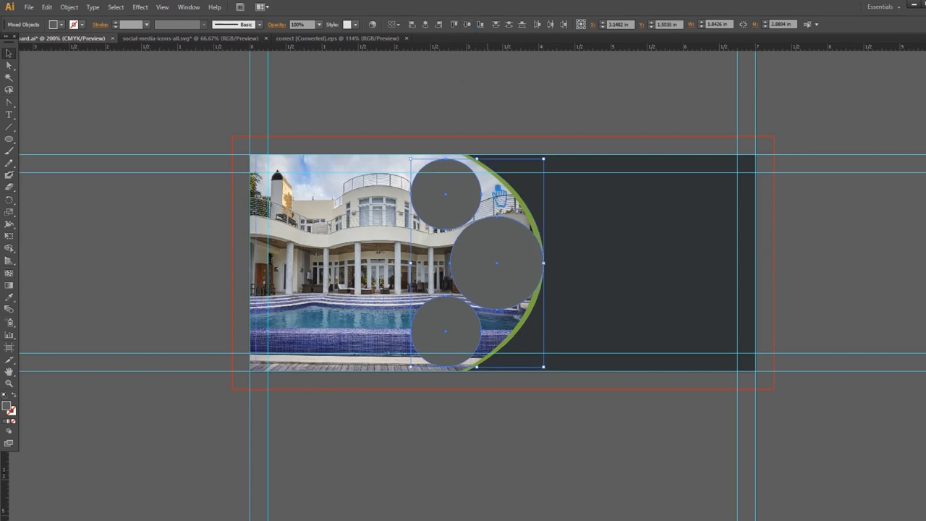
key("Left")
key("Left")
key("Left")
key("Left")
key("Left")
key("Left")
key("Left")
key("Left")
key("Left")
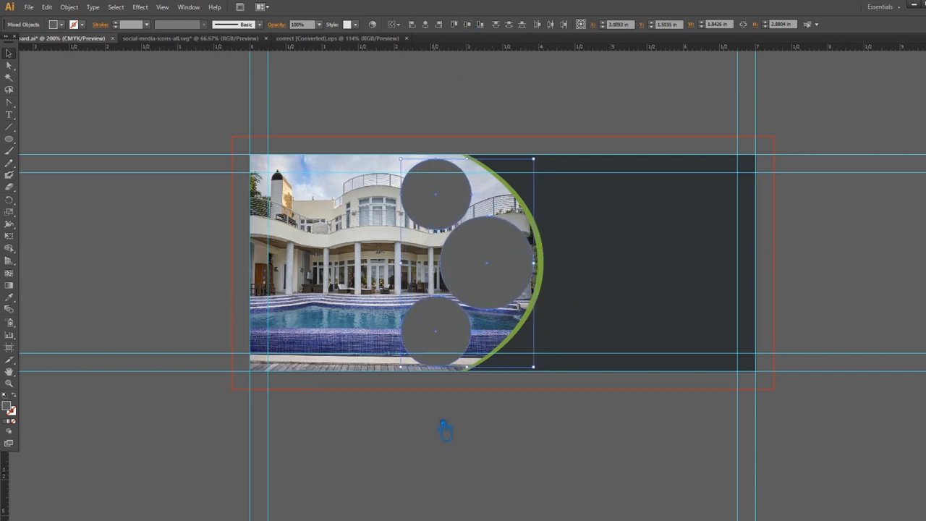
Check the circles' context menu, then select each circle in turn to review alignment
left_click(442, 419)
left_click(442, 196)
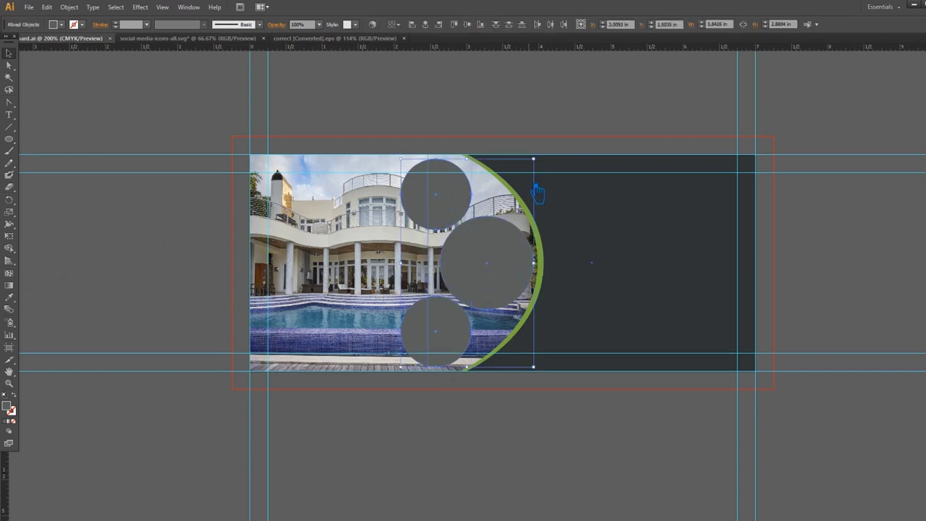
right_click(426, 186)
left_click(471, 244)
left_click(160, 244)
left_click(458, 340)
left_click(441, 196)
left_click(501, 270)
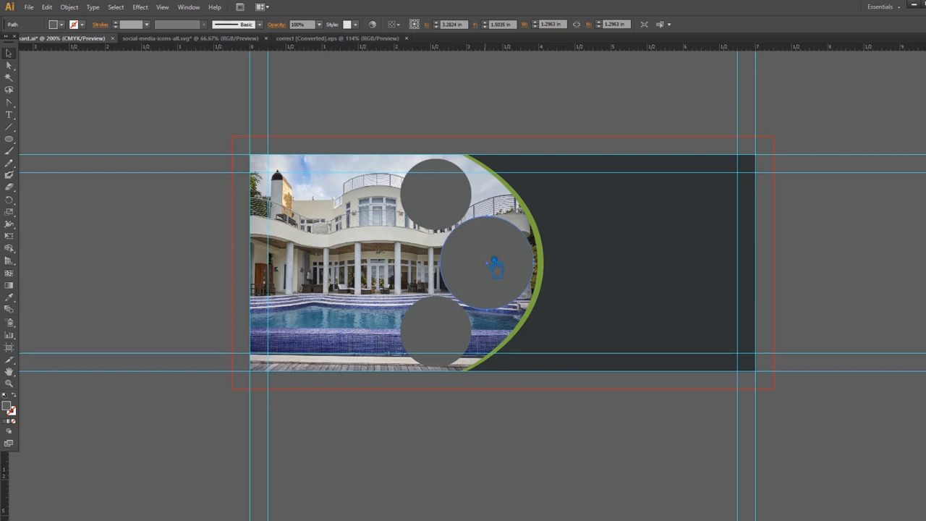
left_click(202, 237)
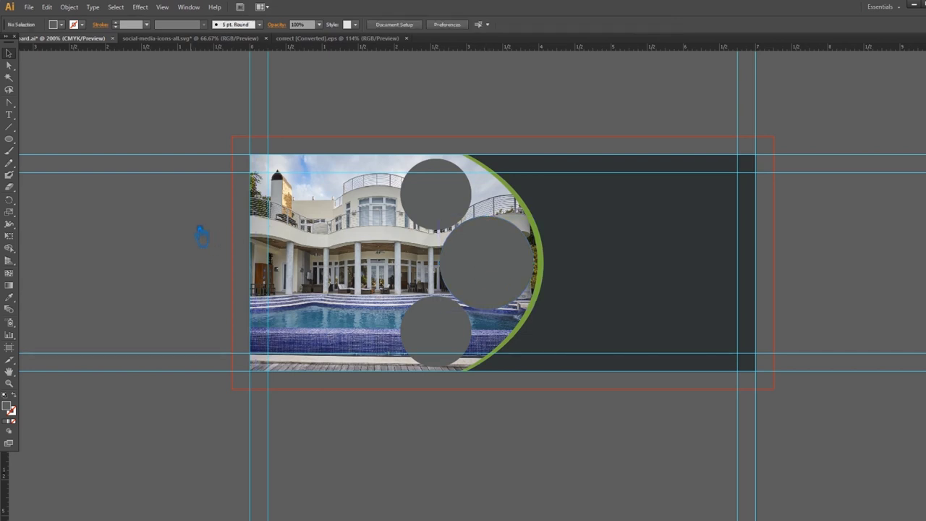
key("s")
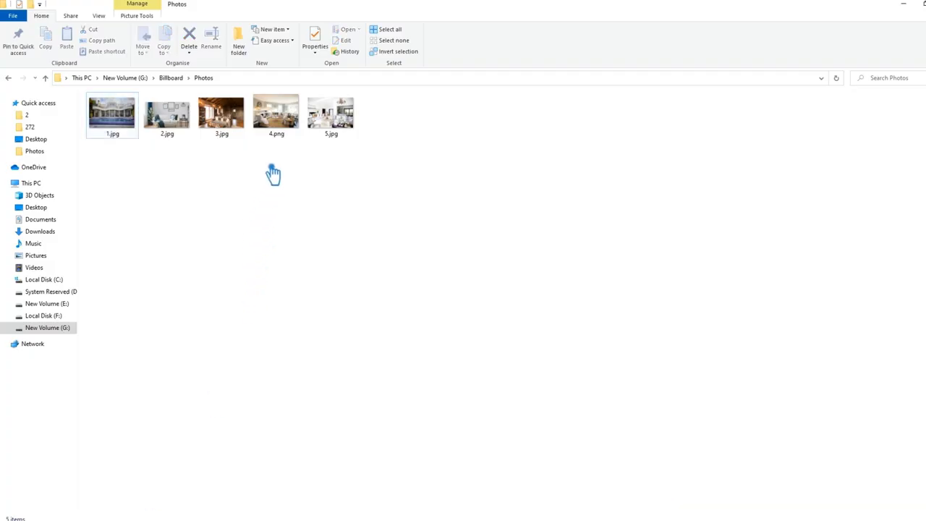
Drag 2.jpg, 3.jpg and 4.png from the Photos folder into the Illustrator billboard
left_click(182, 132)
left_click(224, 130)
left_click(280, 128, "ctrl")
mouse_move(234, 140)
left_mouse_down()
mouse_move(177, 170)
mouse_move(124, 418)
left_mouse_up()
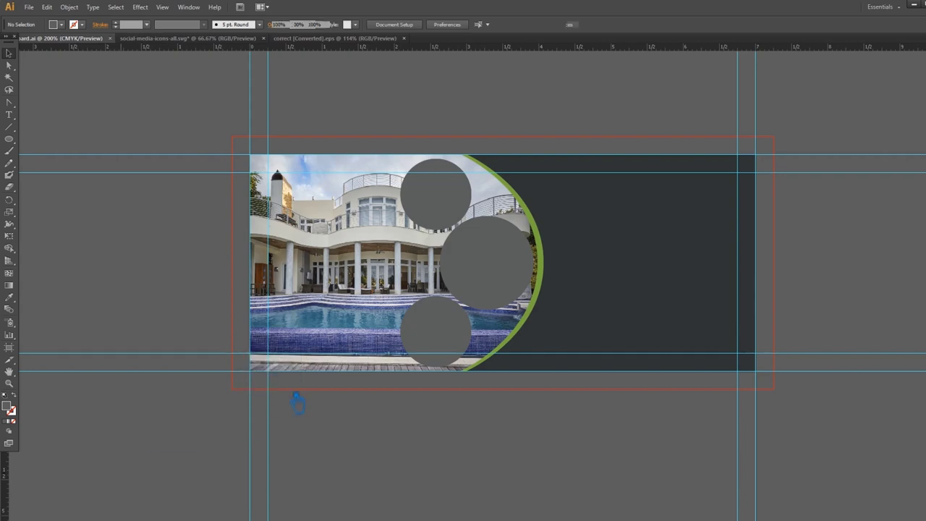
left_click_drag(124, 418, 287, 409)
key("ctrl+minus")
key("ctrl+minus")
key("ctrl+minus")
key("ctrl+minus")
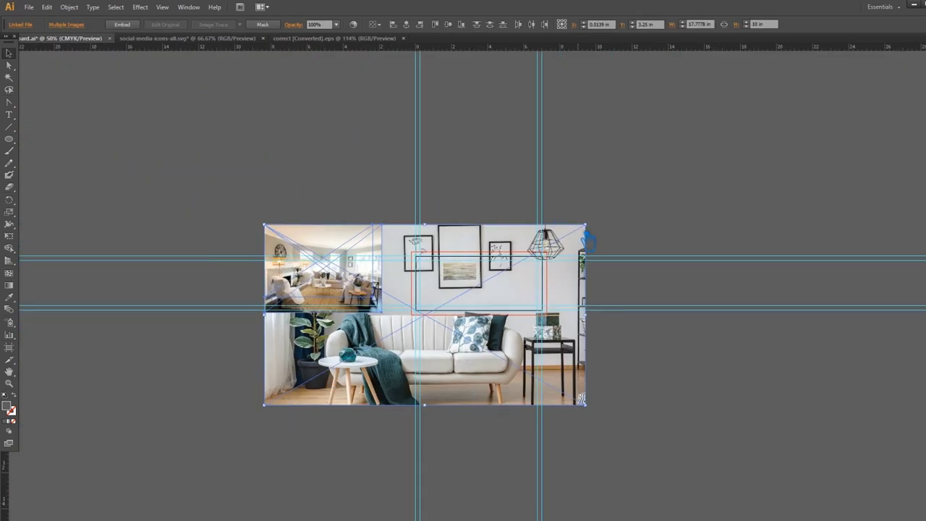
Place the three interior photos on the pasteboard beside the banner
left_click_drag(357, 281, 192, 163)
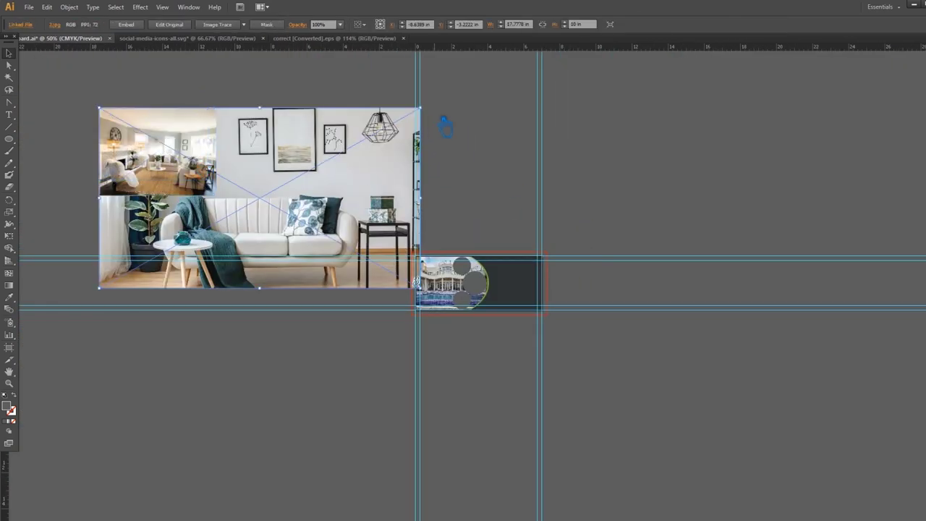
key("ctrl+z")
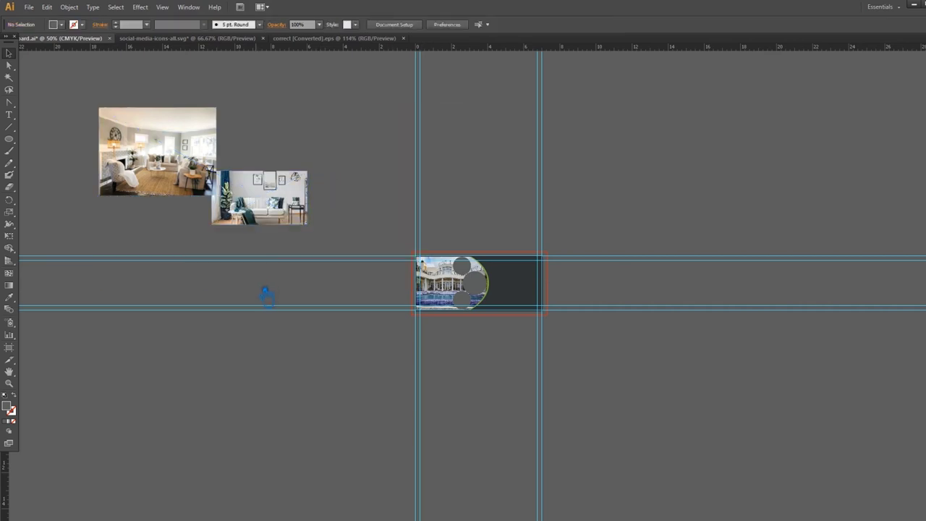
left_click(563, 120)
left_click_drag(361, 233, 311, 303)
key("ctrl+plus")
key("ctrl+plus")
key("ctrl+plus")
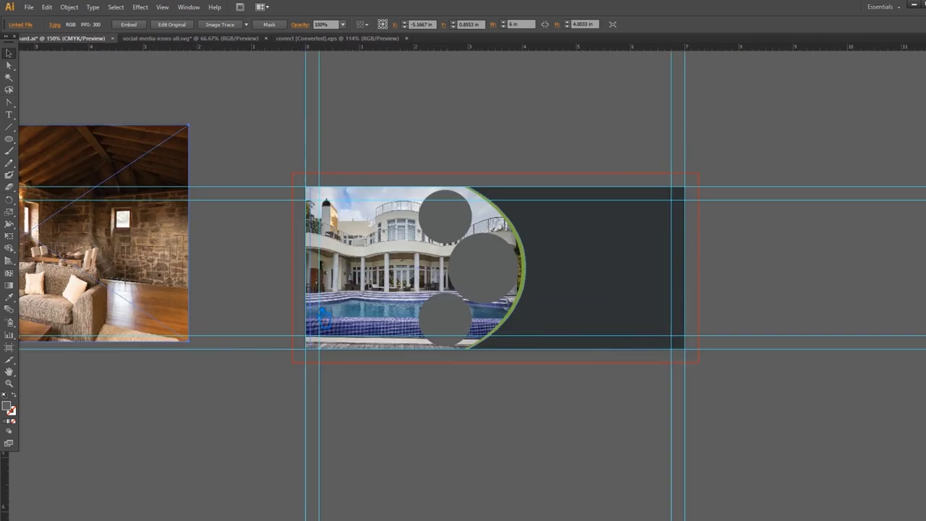
left_click_drag(388, 349, 620, 409)
Shrink the wooden-room photo to about 4.88 in wide, keeping it off the banner
left_click_drag(360, 137, 330, 157)
left_click_drag(325, 242, 733, 313)
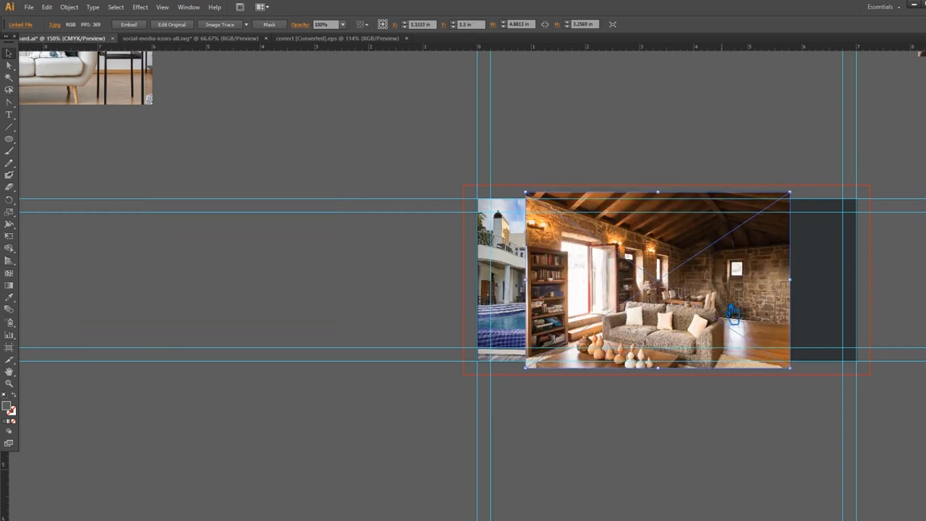
key("ctrl+z")
left_click(665, 293)
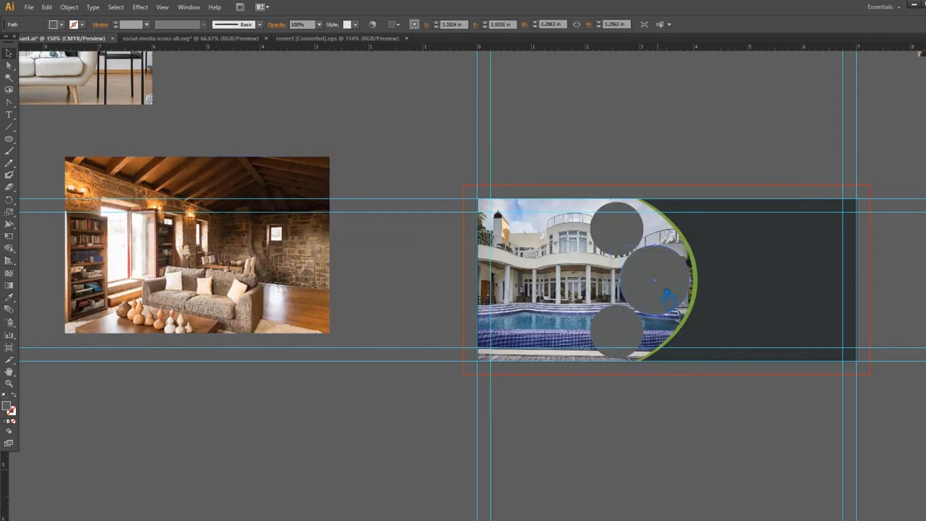
left_click(256, 277)
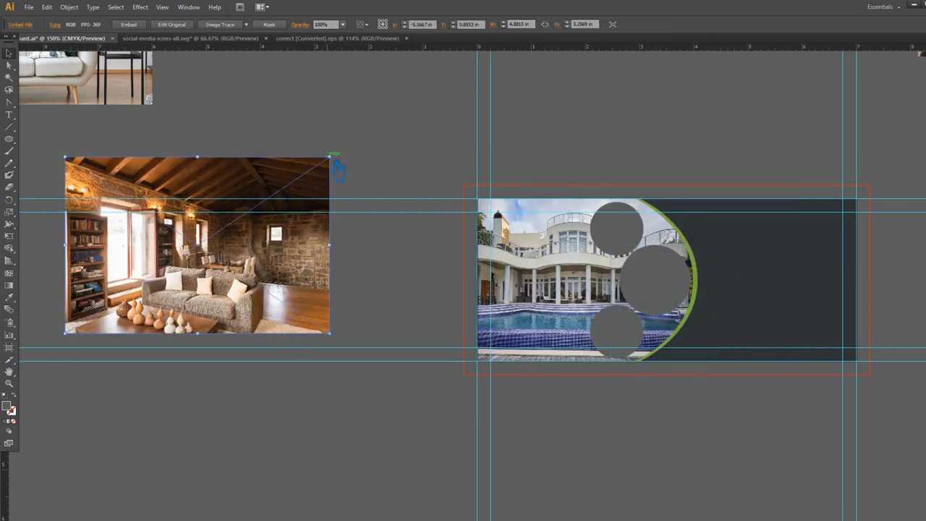
Clip the wooden-room photo 3.jpg into the large middle circle
left_click_drag(337, 167, 304, 213)
left_click(304, 212)
left_click_drag(248, 272, 701, 308)
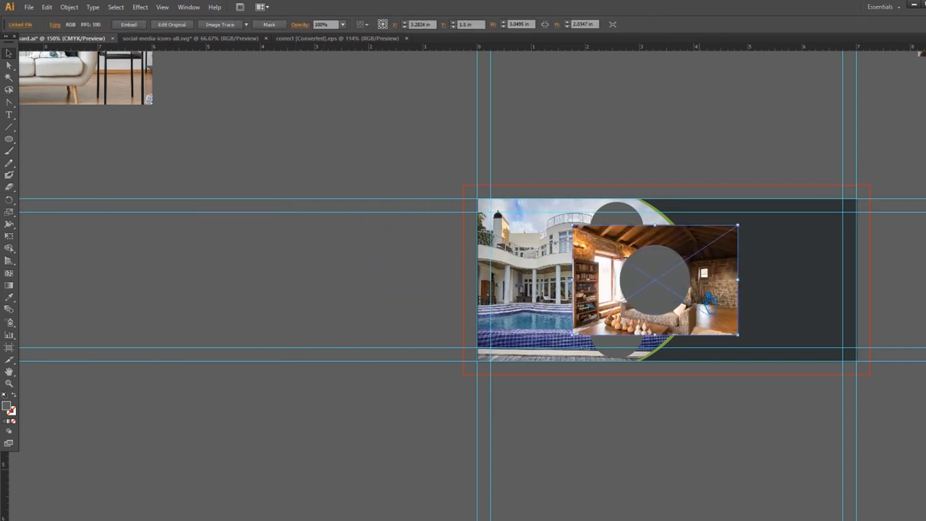
left_click_drag(737, 226, 711, 244)
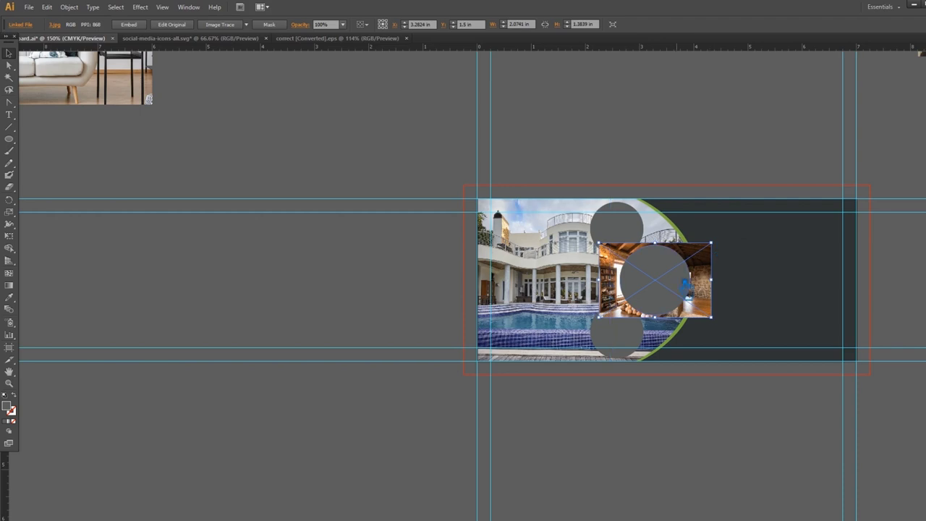
left_click(676, 293, "shift")
right_click(676, 293)
left_click(724, 339)
left_click(344, 293)
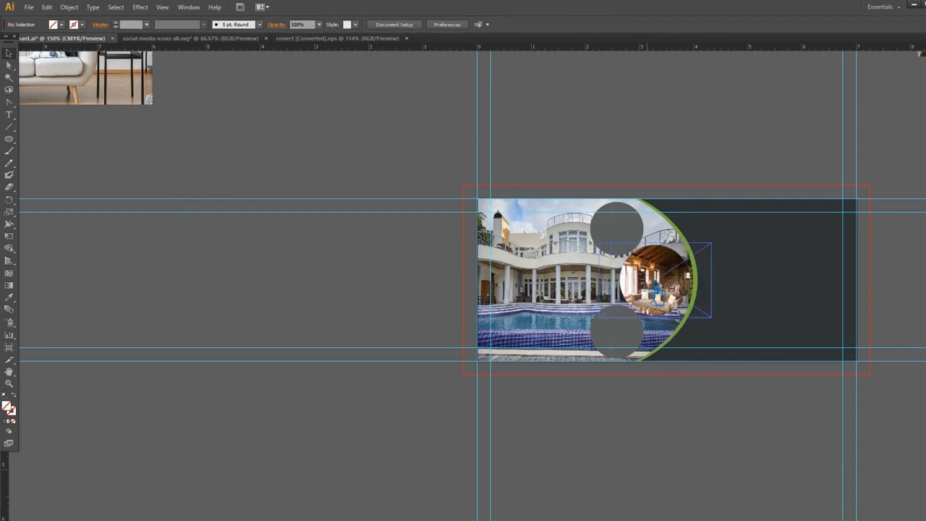
Shrink photo 2.jpg over the top circle and clip it into that circle
scroll(304, 154, "up", 3)
left_click_drag(227, 190, 752, 363)
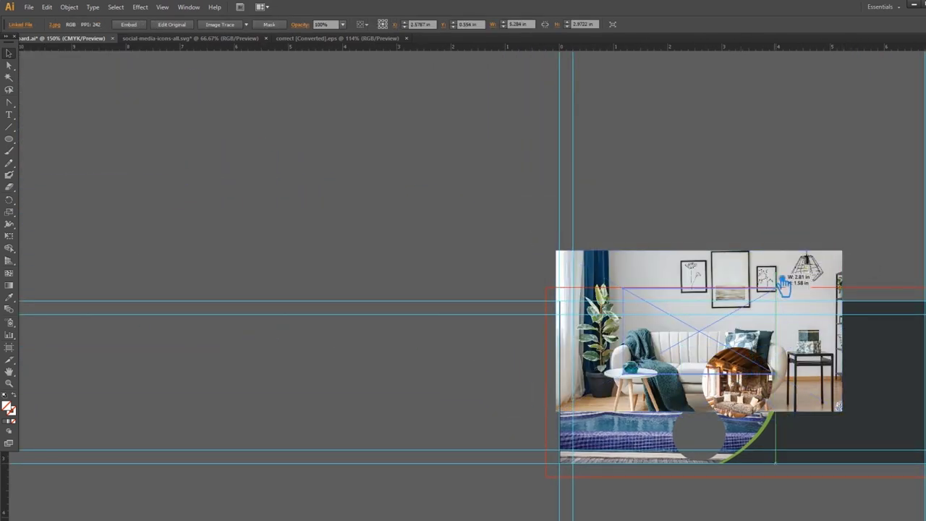
left_click_drag(790, 283, 766, 290)
left_click_drag(758, 329, 695, 331)
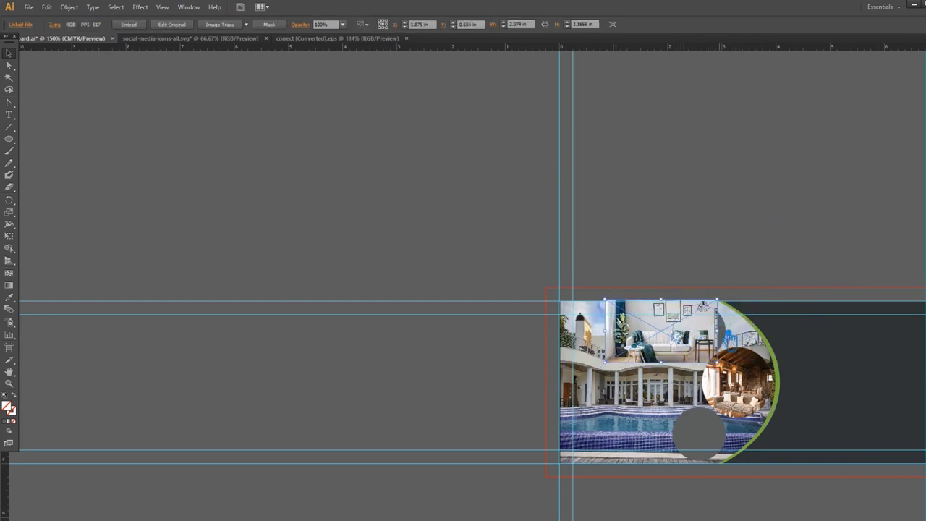
left_click(703, 306)
key("ctrl+shift+bracketright")
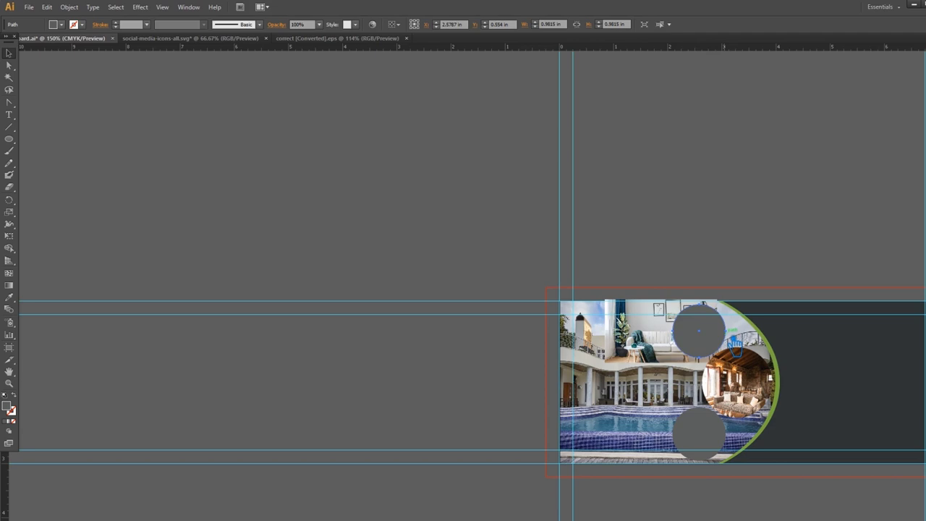
left_click(698, 338, "shift")
right_click(654, 322)
left_click(689, 382)
left_click(355, 341)
Reposition and scale photo 2.jpg inside the top circle
left_click_drag(697, 348, 717, 340)
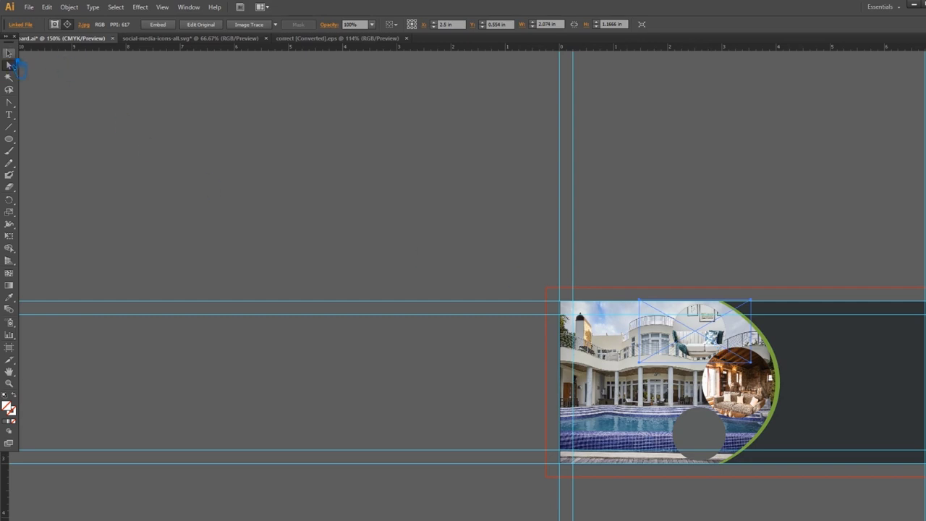
left_click_drag(761, 311, 754, 310)
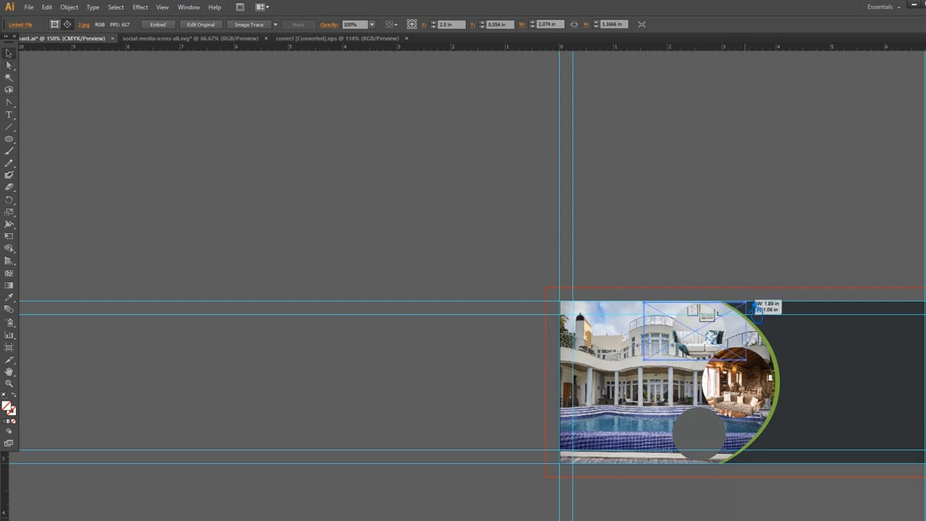
left_click_drag(754, 310, 735, 310)
left_click(324, 205)
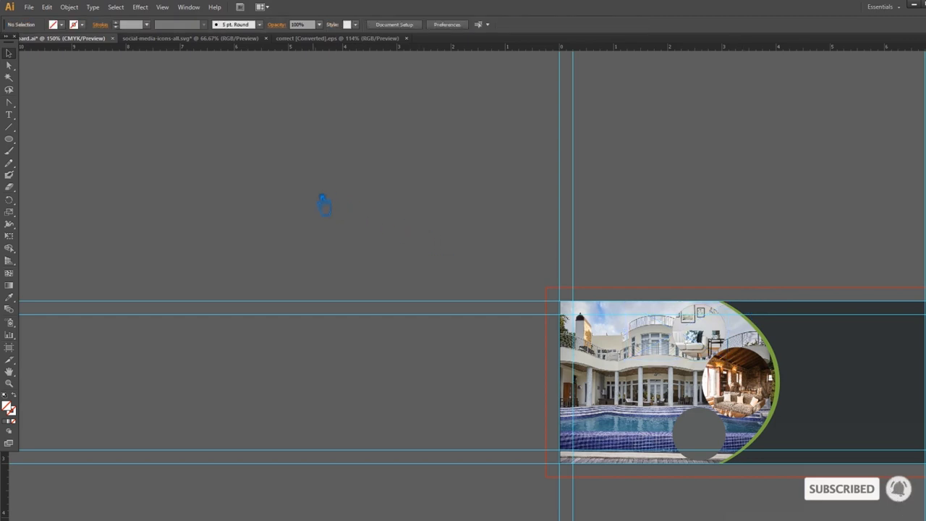
left_click_drag(324, 205, 558, 326)
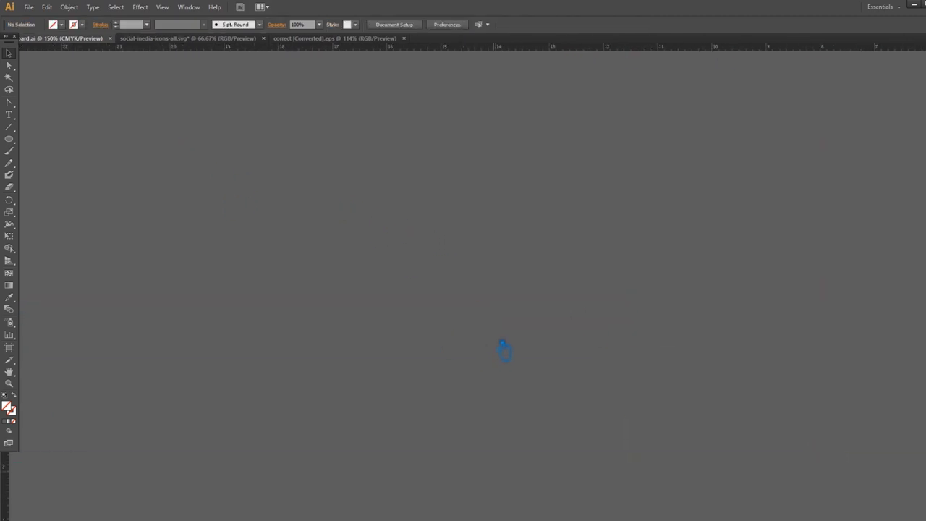
Shrink the bright living-room photo to a thumbnail and move it over the bottom circle
key("ctrl+minus")
key("ctrl+minus")
key("ctrl+minus")
scroll(489, 306, "right", 5)
left_click_drag(602, 241, 407, 334)
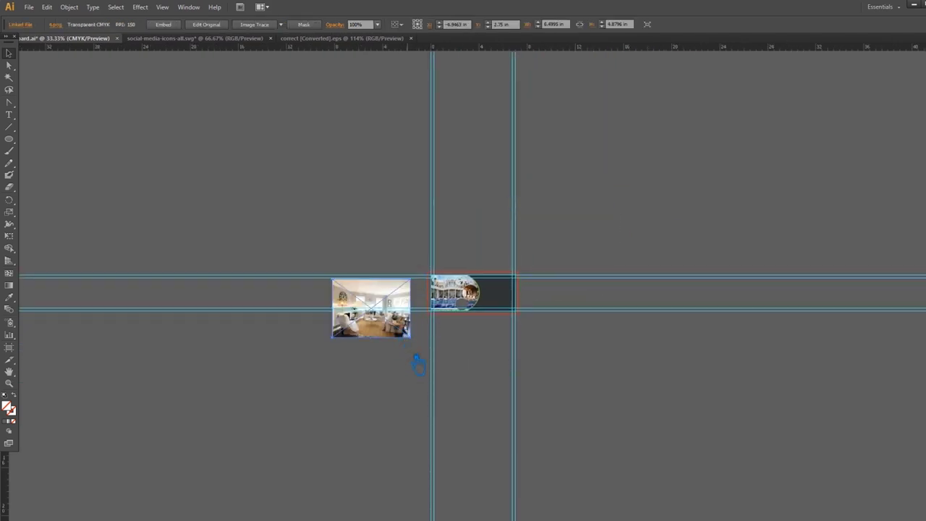
key("ctrl+plus")
key("ctrl+plus")
key("ctrl+plus")
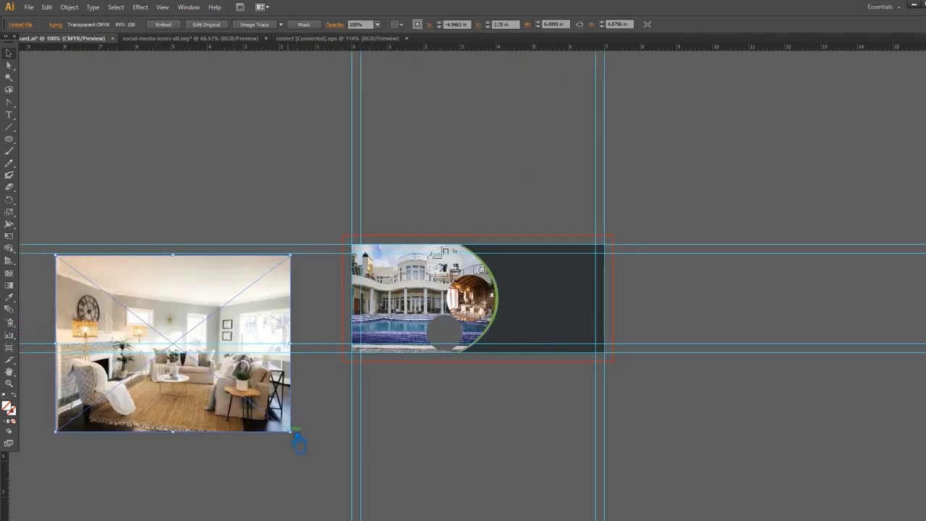
left_click_drag(291, 432, 200, 364)
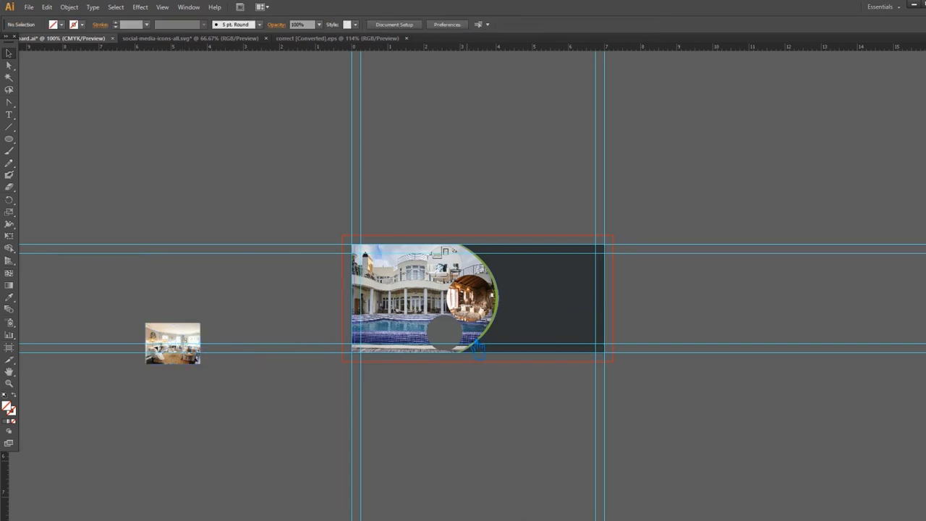
key("ctrl+z")
key("ctrl+shift+z")
left_click_drag(447, 346, 476, 336)
key("ctrl+plus")
key("ctrl+plus")
key("ctrl+plus")
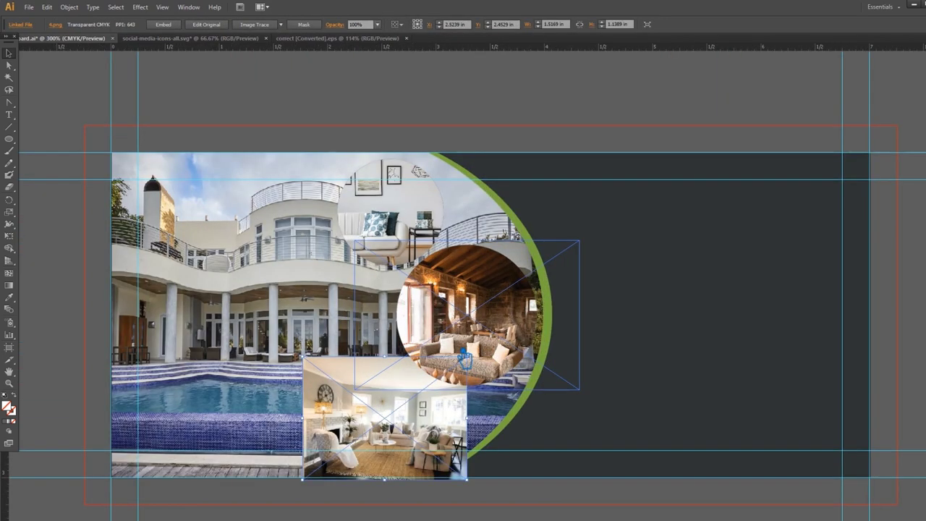
scroll(702, 325, "down", 4)
scroll(703, 325, "left", 2)
left_click(425, 356)
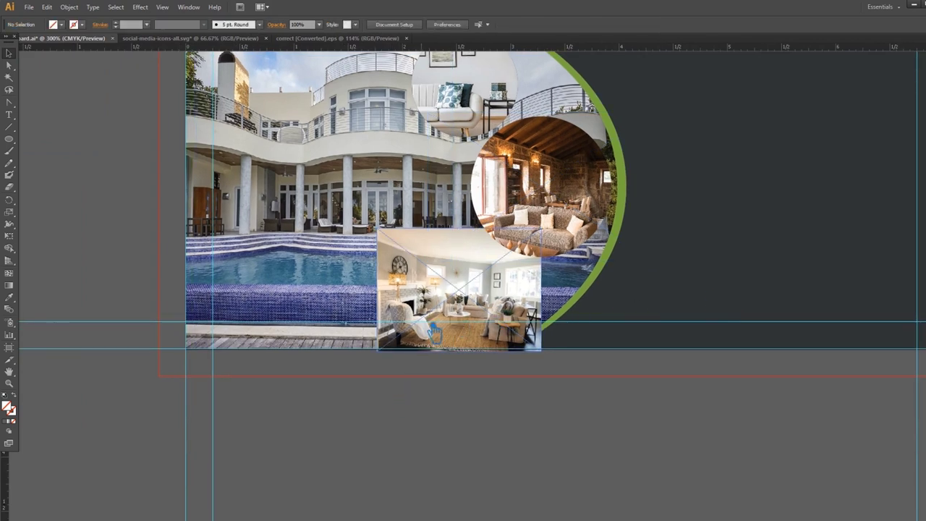
left_click_drag(456, 304, 398, 304)
Bring the bottom grey circle forward and clip the living-room photo into it
right_click(499, 272)
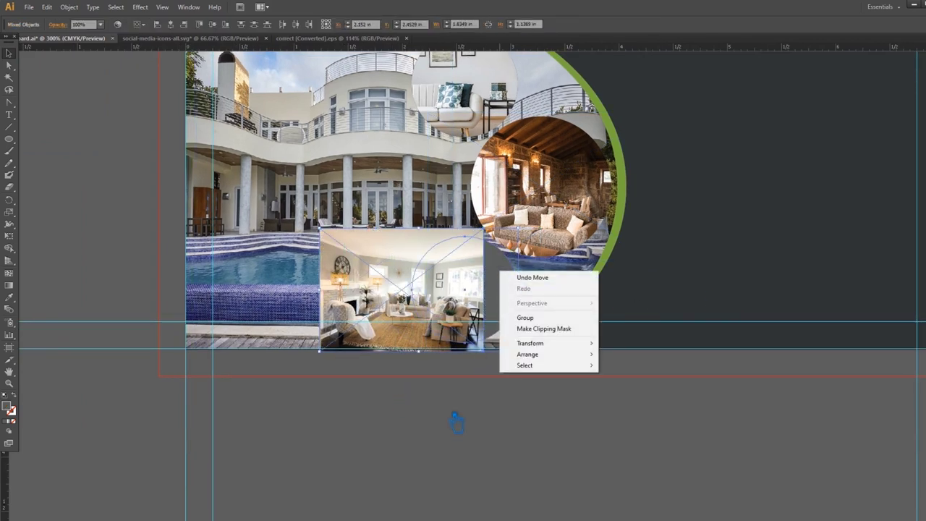
key("Escape")
key("ctrl+shift+bracketright")
right_click(399, 273)
left_click(443, 319)
left_click(447, 427)
Shift and scale the living-room photo to fill the bottom circle
key("a")
left_click_drag(436, 302, 481, 302)
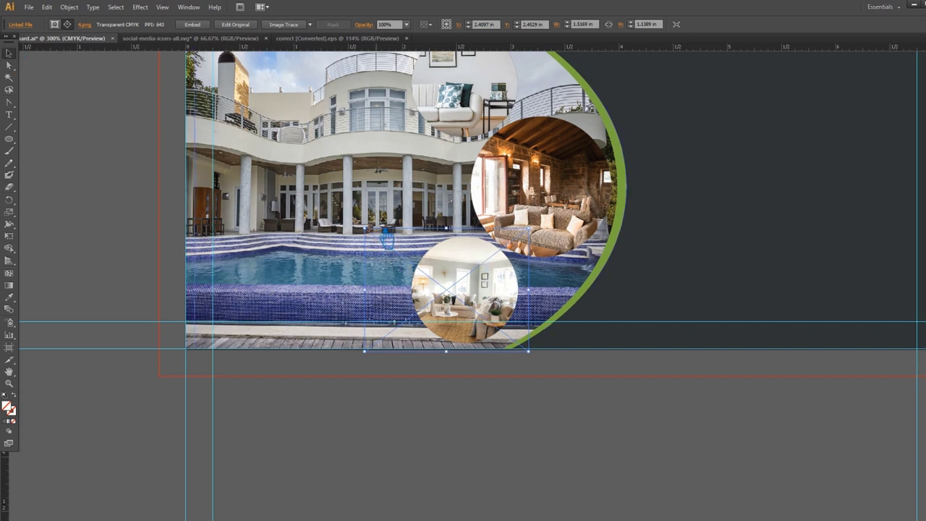
left_click_drag(375, 238, 385, 244)
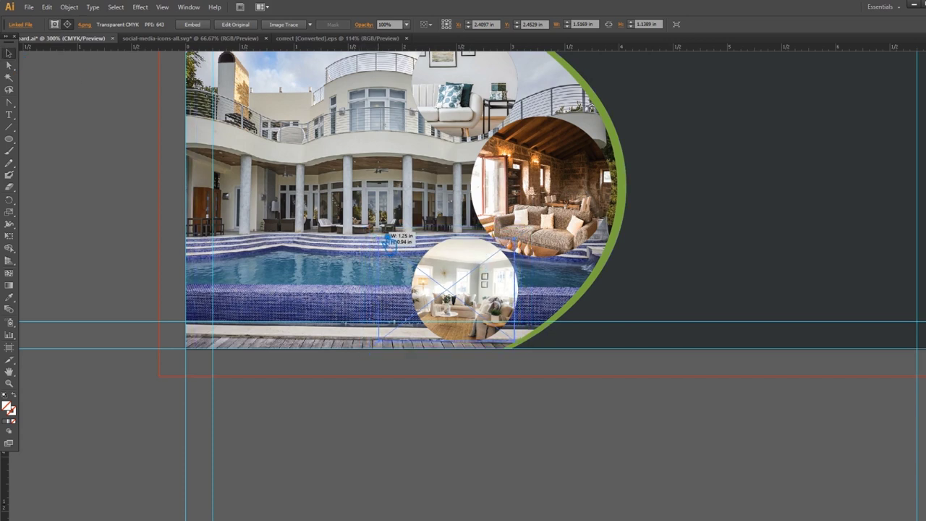
left_click_drag(386, 243, 382, 244)
key("Right")
key("Right")
key("Right")
key("Right")
key("Right")
key("Right")
key("Right")
key("Right")
key("Right")
left_click(508, 426)
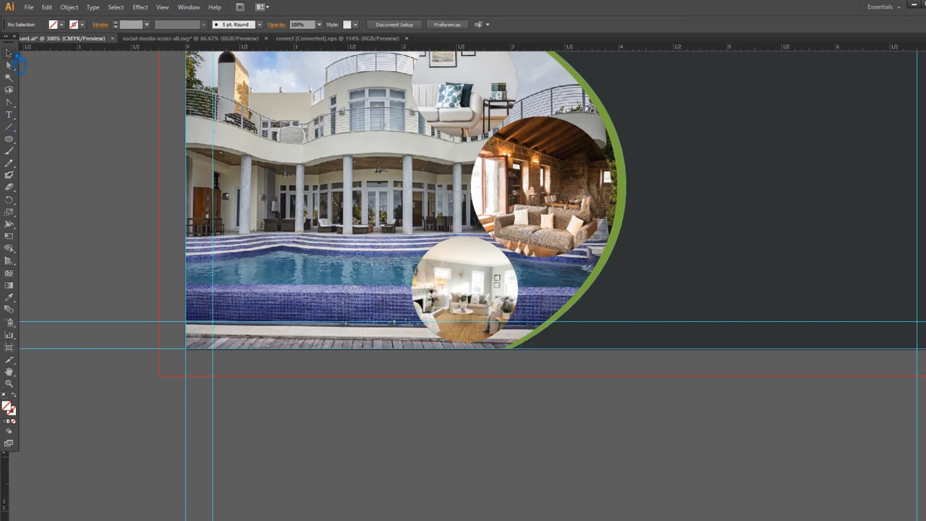
key("ctrl+minus")
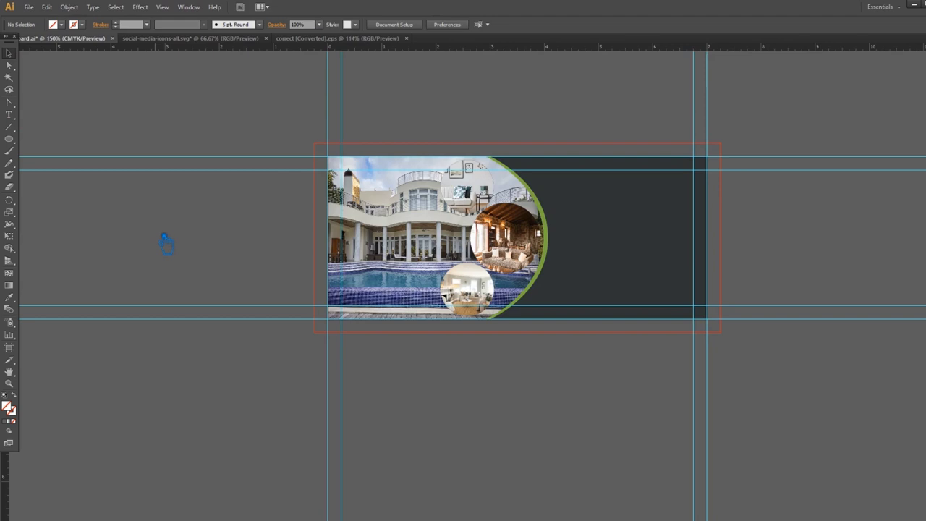
Nudge the half-circle shape right and fill it with the arc's sampled green
left_click(467, 181)
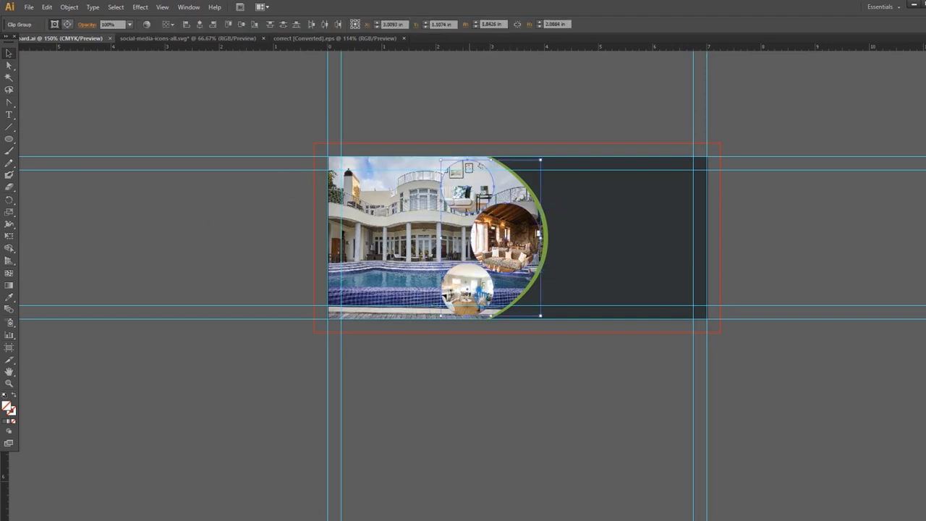
key("ctrl+shift+a")
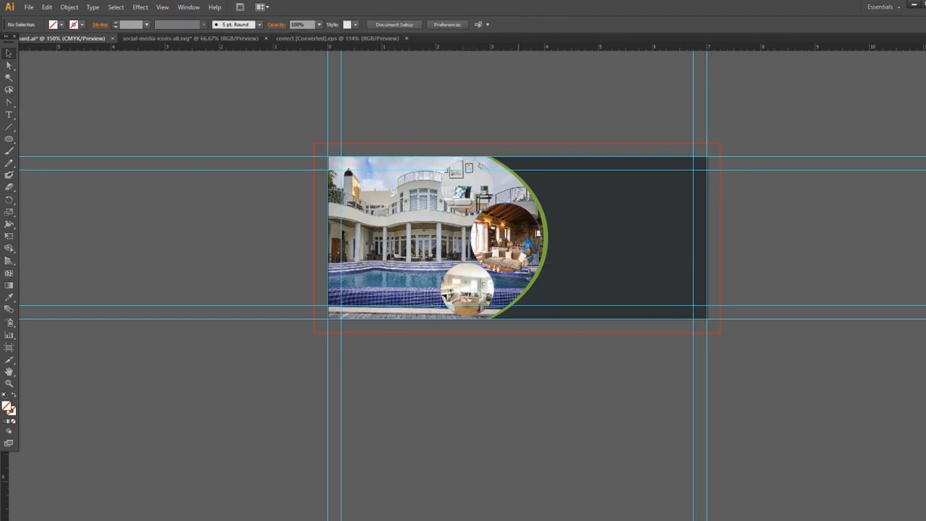
left_click(484, 306)
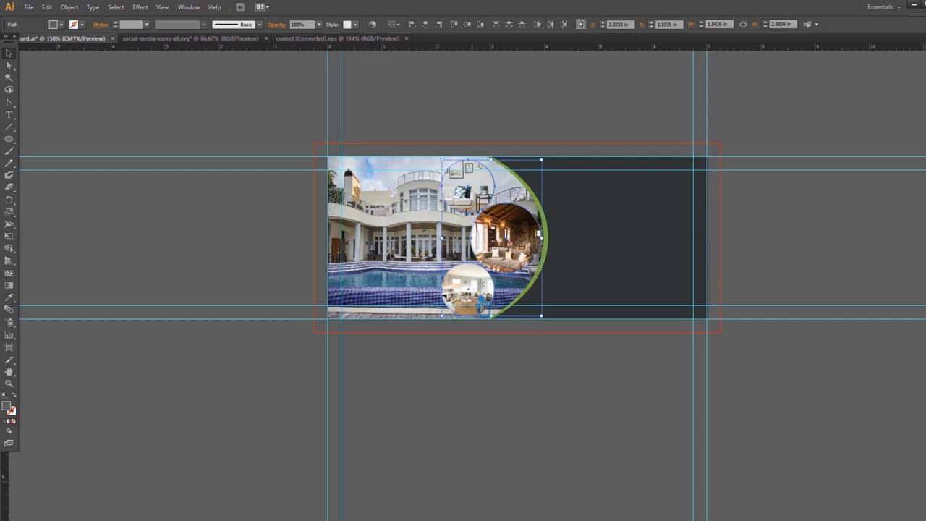
key("Right")
key("Right")
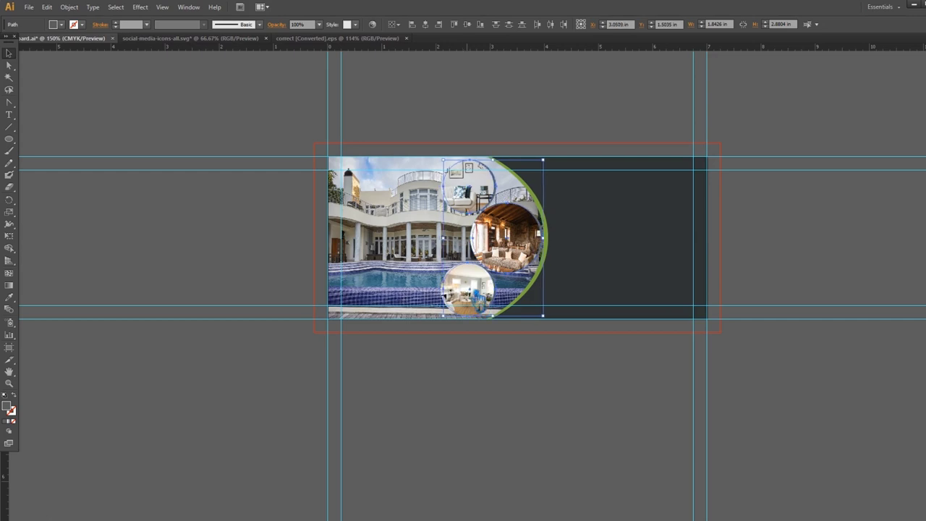
left_click(10, 298)
left_click(557, 243)
left_click(9, 52)
Check the green arc group with its photo circles and recentre the view on the billboard
left_click(179, 187)
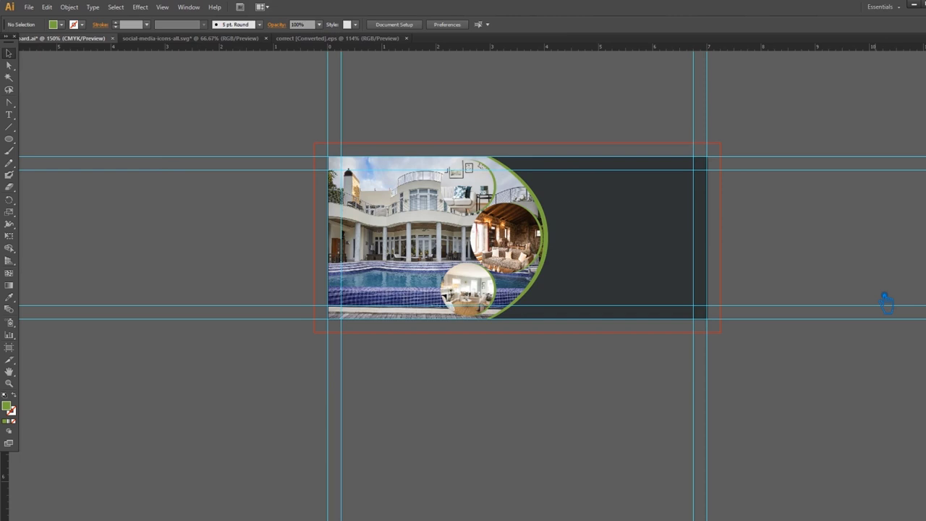
left_click(508, 199)
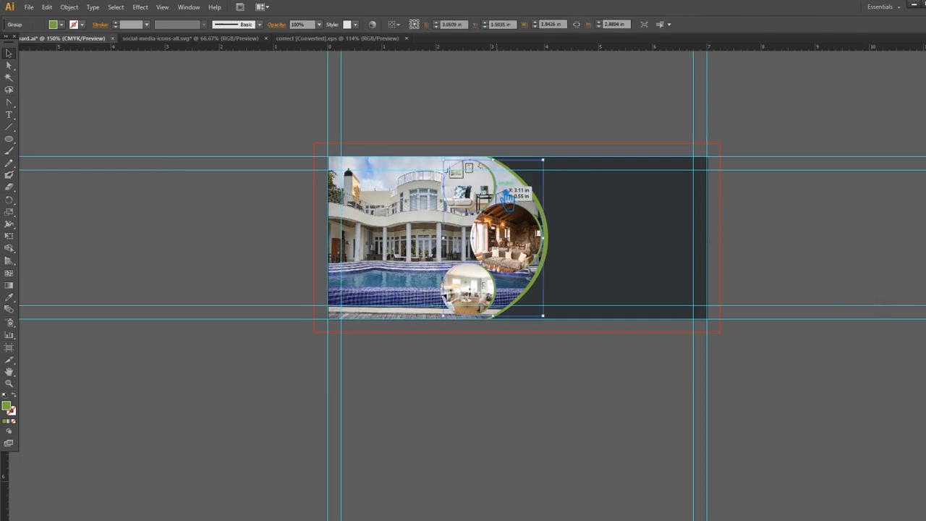
left_click(826, 254)
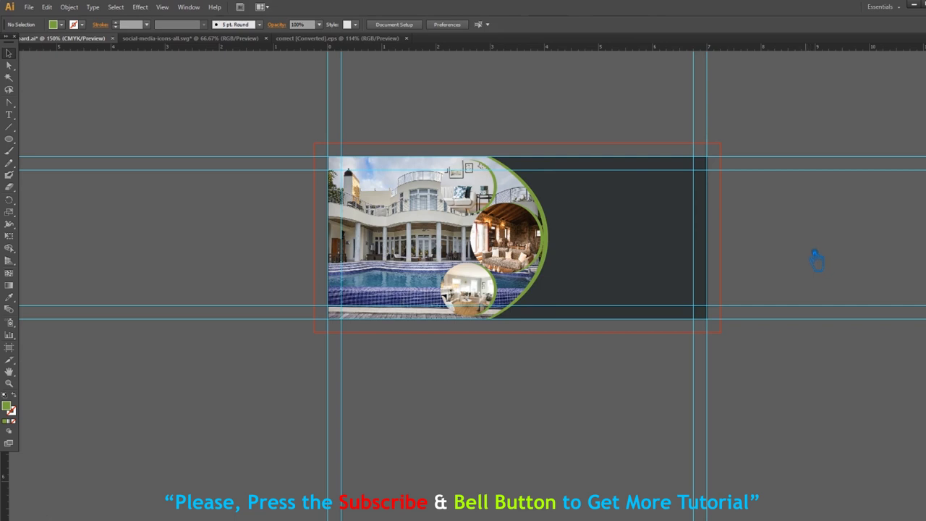
left_click_drag(810, 260, 704, 275)
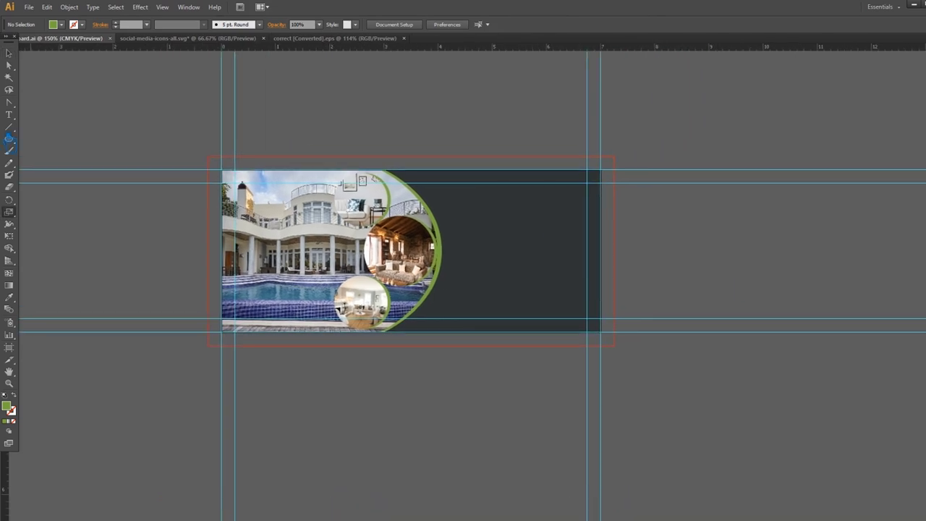
Type the 'Real Estate Logo' heading on the dark panel
key("t")
left_click(9, 53)
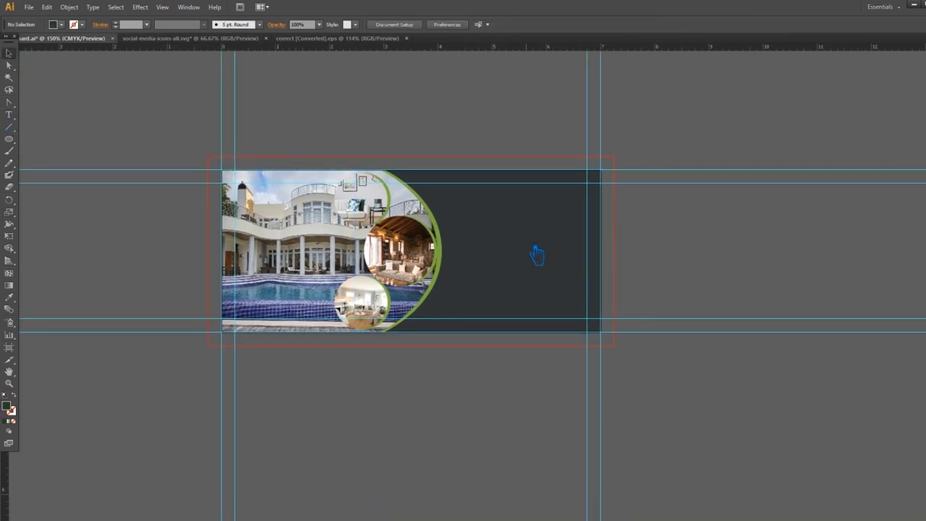
key("t")
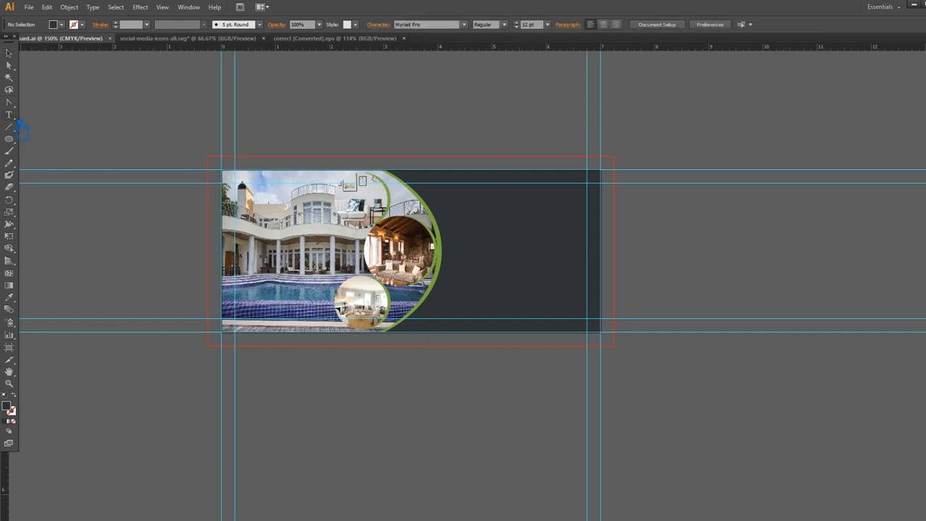
left_click(474, 213)
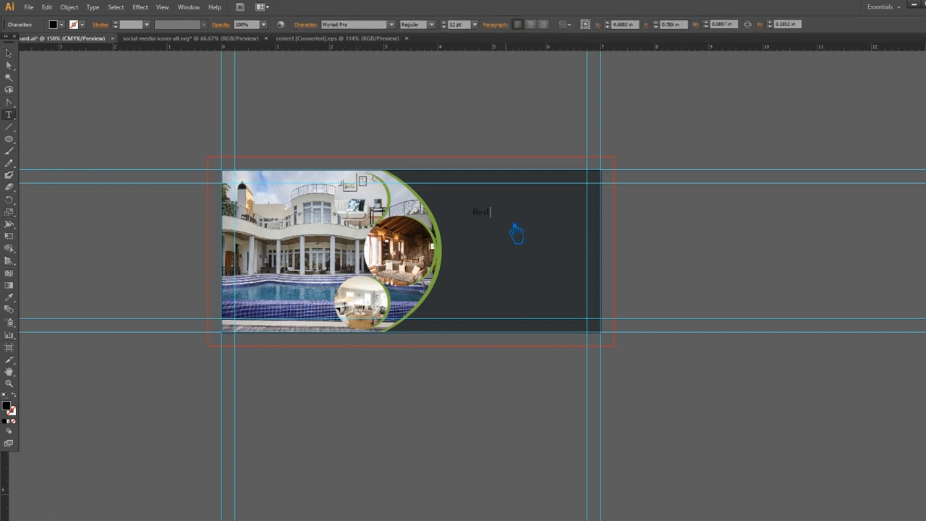
type("Real Estate Logo")
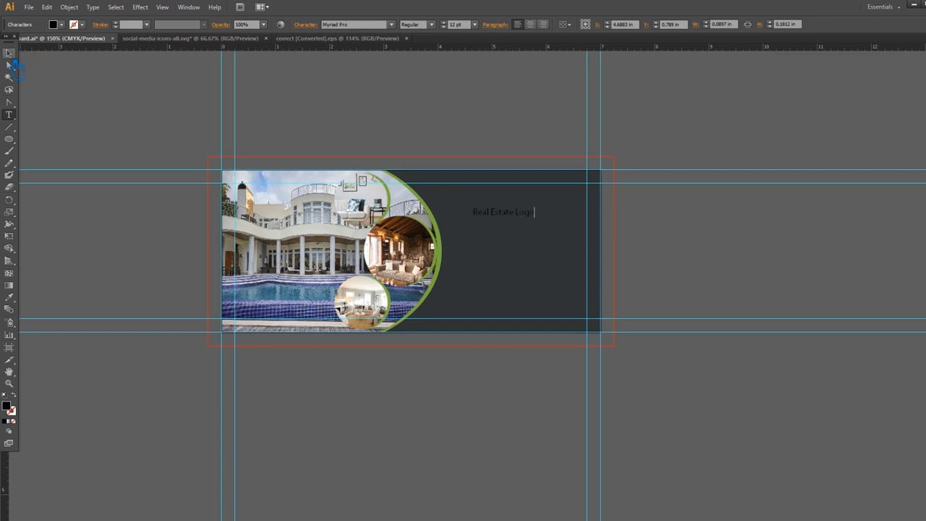
Colour the heading green by sampling the arc with the Eyedropper
left_click(8, 53)
left_click(8, 296)
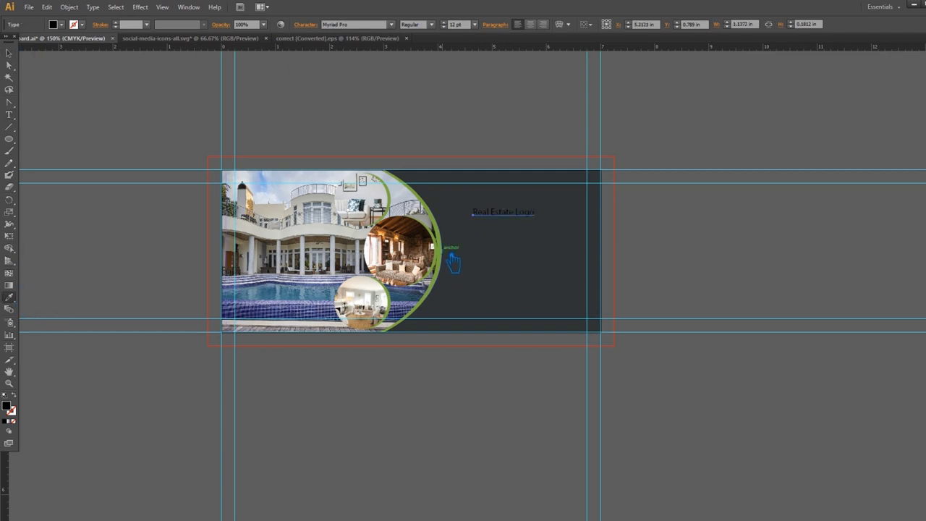
left_click(442, 260)
key("v")
Set the heading to a bold slab caps font and add 'Tagline Goes Here' beneath it
left_click(351, 26)
key("Return")
left_click(683, 268)
key("ctrl+plus")
key("ctrl+plus")
left_click_drag(584, 203, 591, 236)
key("t")
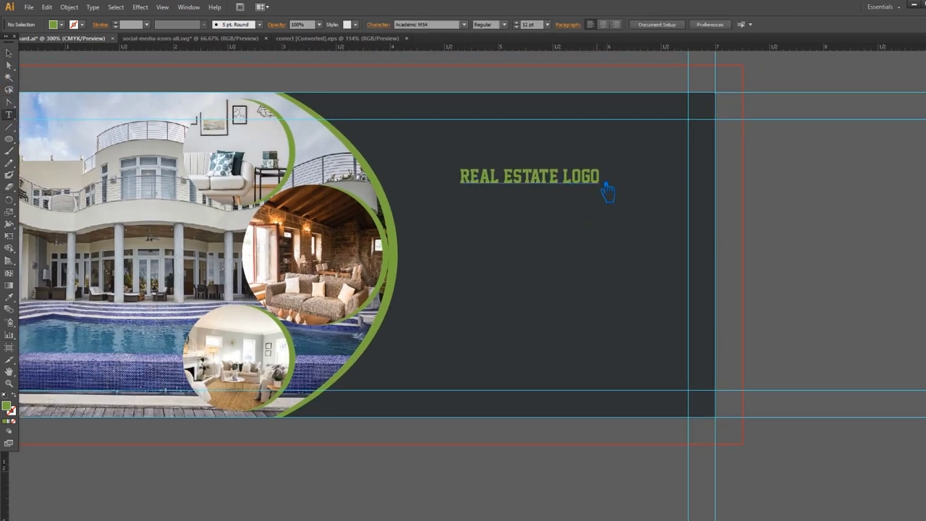
left_click(458, 209)
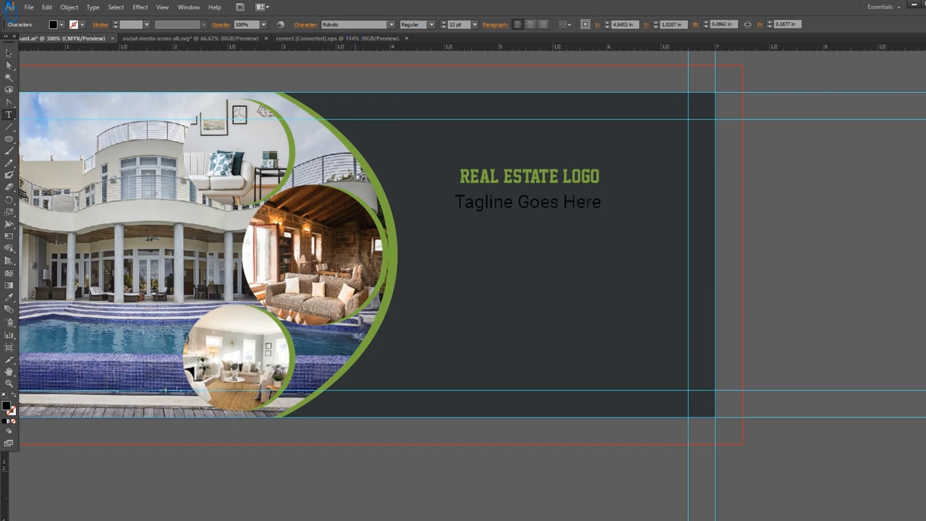
Make the tagline white and scale it down
key("ctrl+a")
left_click(9, 296)
left_click(395, 252)
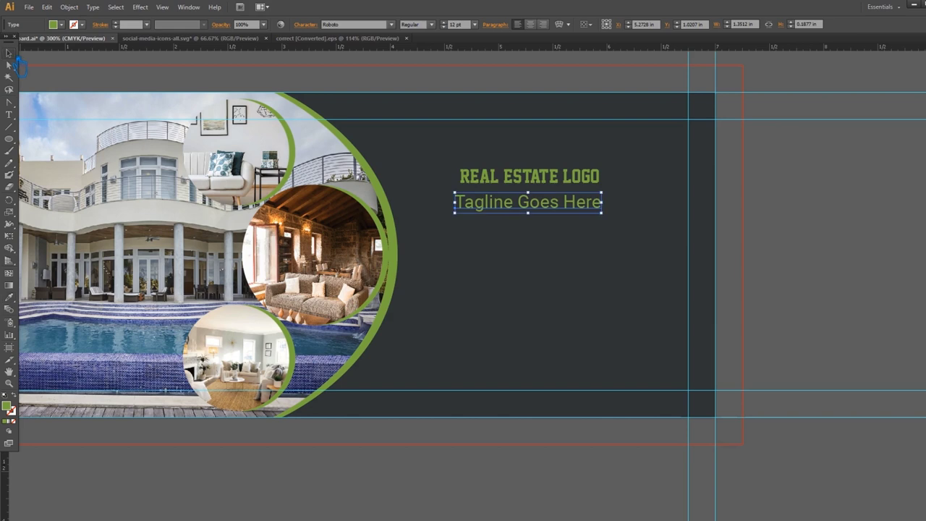
double_click(7, 405)
left_click(492, 174)
left_click(731, 176)
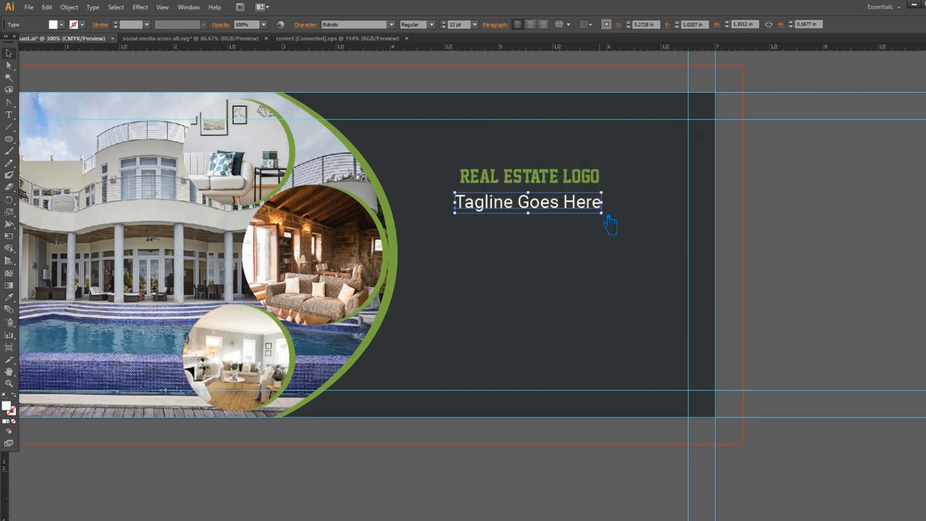
left_click_drag(610, 224, 554, 208)
left_click(785, 222)
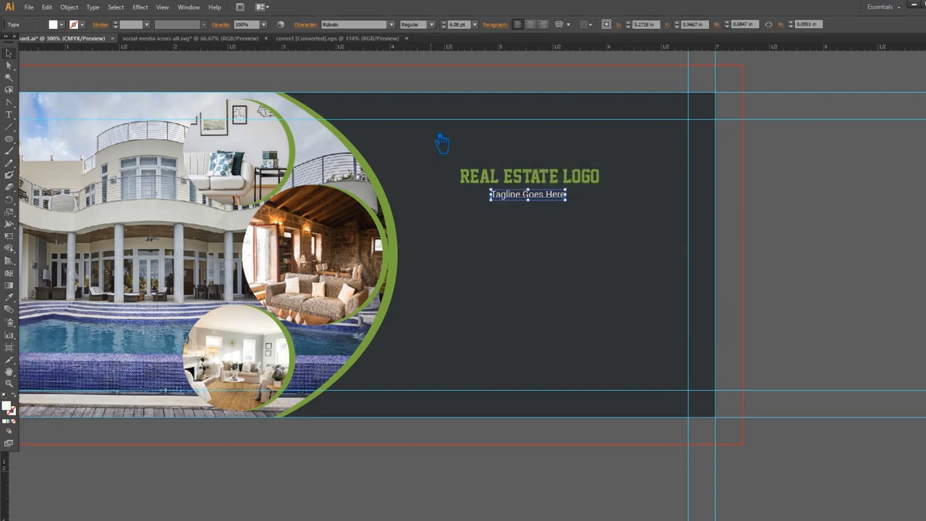
Set the tagline's tracking to 200 in the Character settings
left_click(305, 25)
left_click(311, 83)
left_click(334, 248)
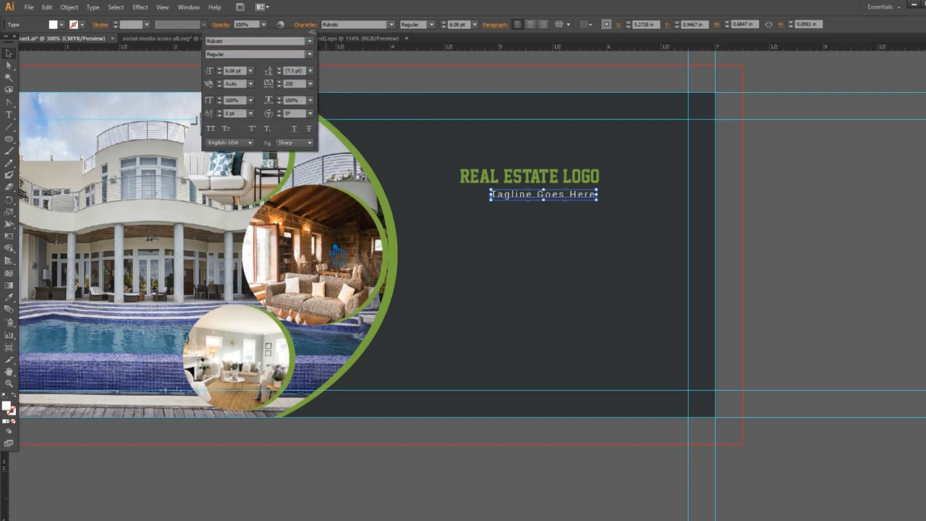
left_click(884, 250)
Horizontally centre the heading and tagline, nudging the tagline up under the heading
left_click_drag(624, 210, 479, 150)
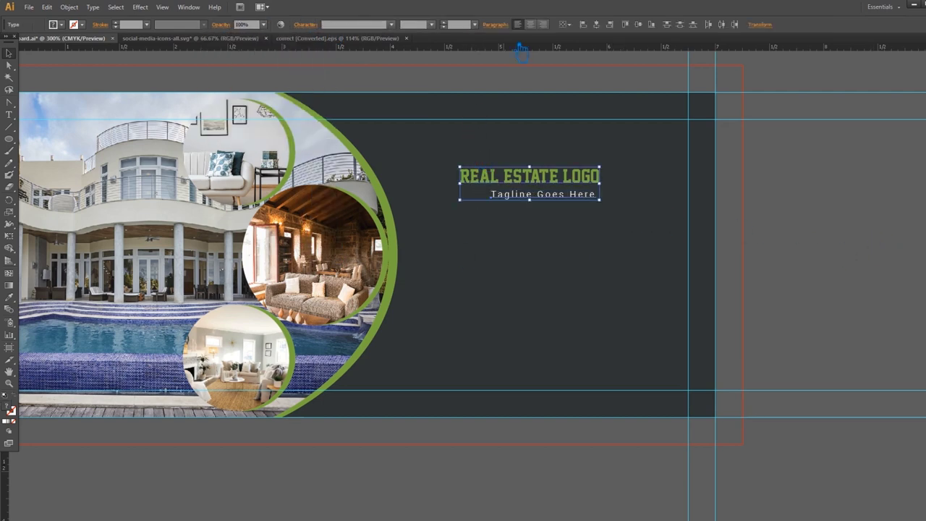
left_click(597, 26)
left_click(605, 199)
left_click(548, 197)
key("Up")
key("Up")
Group heading and tagline, enlarge and raise the group, and paste the sample bullet sentence
left_click_drag(614, 229, 392, 148)
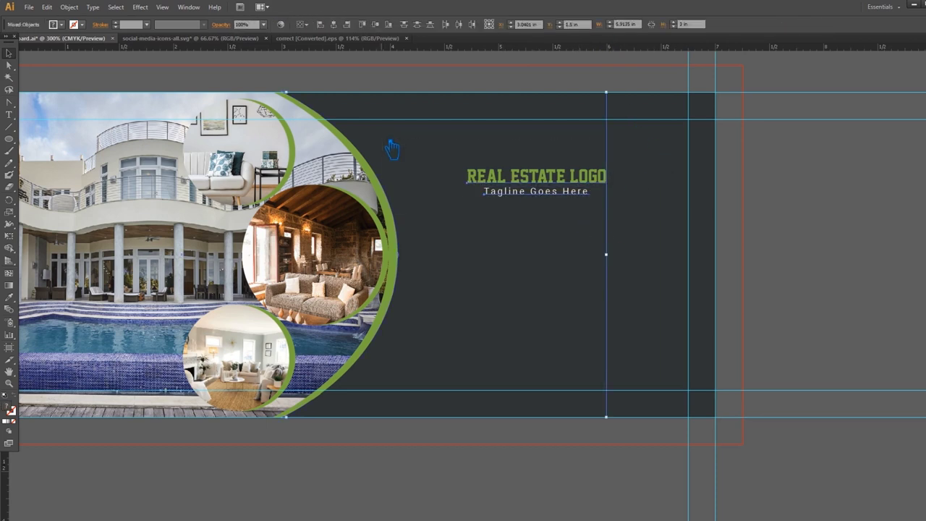
left_click(768, 180)
left_click_drag(612, 334, 550, 285)
left_click_drag(651, 210, 466, 159)
key("ctrl+g")
left_click_drag(608, 182, 630, 181)
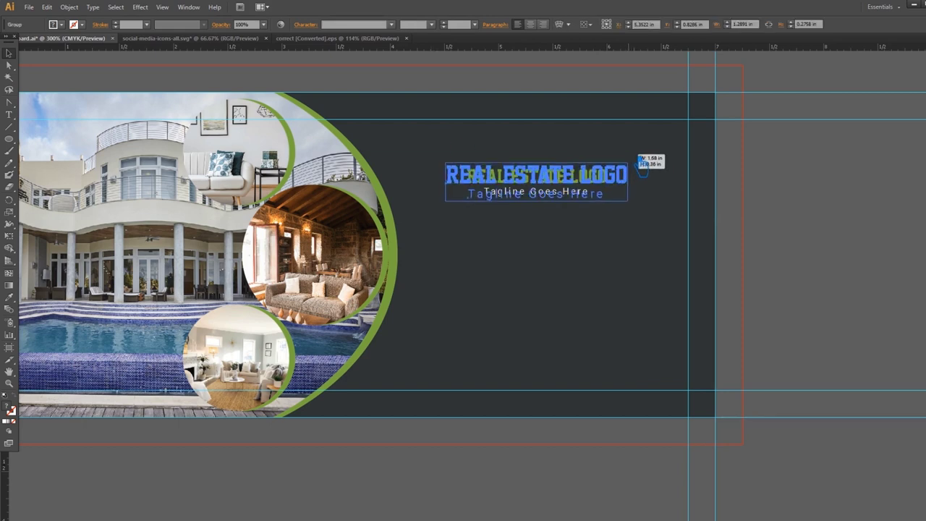
left_click(614, 263)
left_click_drag(548, 183, 548, 153)
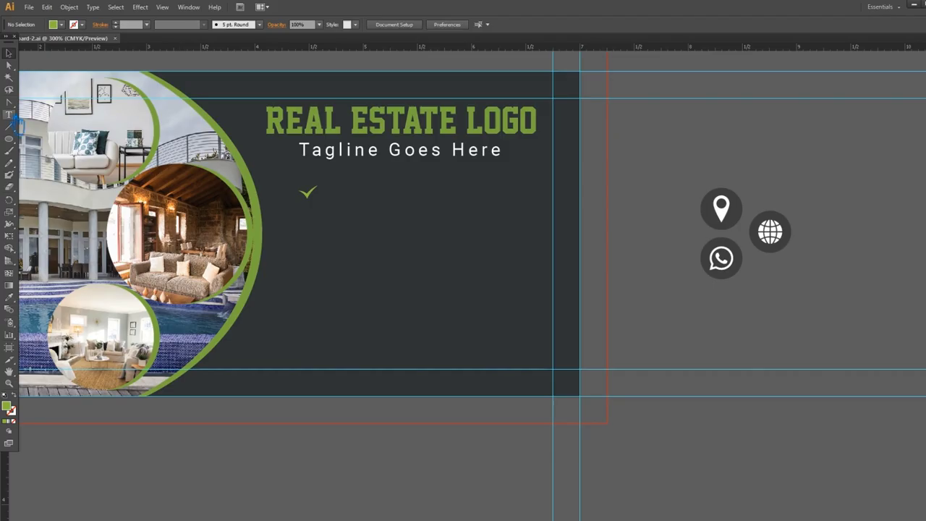
type("Curabitur pretium tincidunt lacus. Nulla gravida orci a odio")
left_click(317, 29)
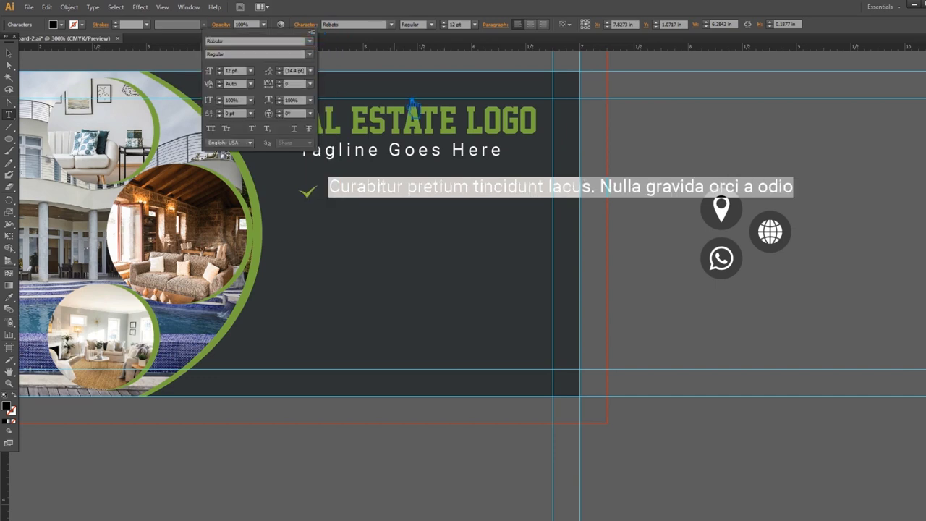
Make the sentence 6 pt white and group it with the green checkmark
key("ctrl+shift+comma")
key("ctrl+shift+comma")
key("ctrl+shift+comma")
key("Escape")
double_click(7, 407)
left_click(513, 186)
left_click(731, 178)
mouse_move(311, 192)
left_mouse_down()
mouse_move(324, 207)
mouse_move(308, 205)
left_mouse_up()
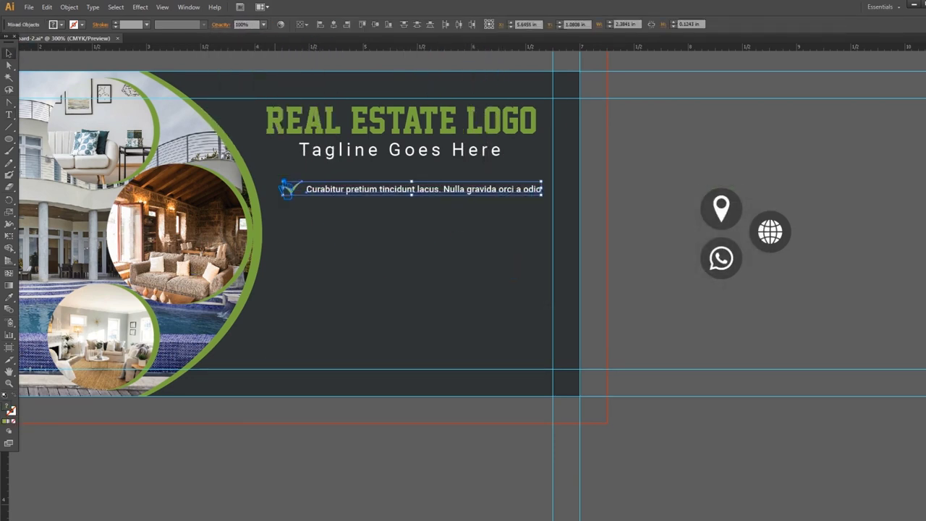
key("ctrl+g")
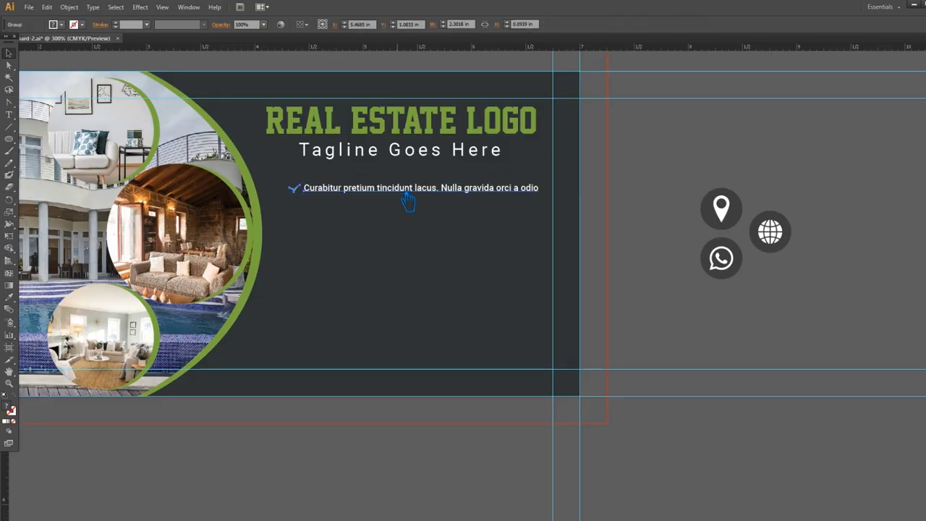
Duplicate the bullet line into eight stacked copies and align them left
left_click_drag(389, 197, 389, 212)
key("ctrl+d")
key("ctrl+d")
key("ctrl+d")
key("ctrl+d")
key("ctrl+d")
key("ctrl+d")
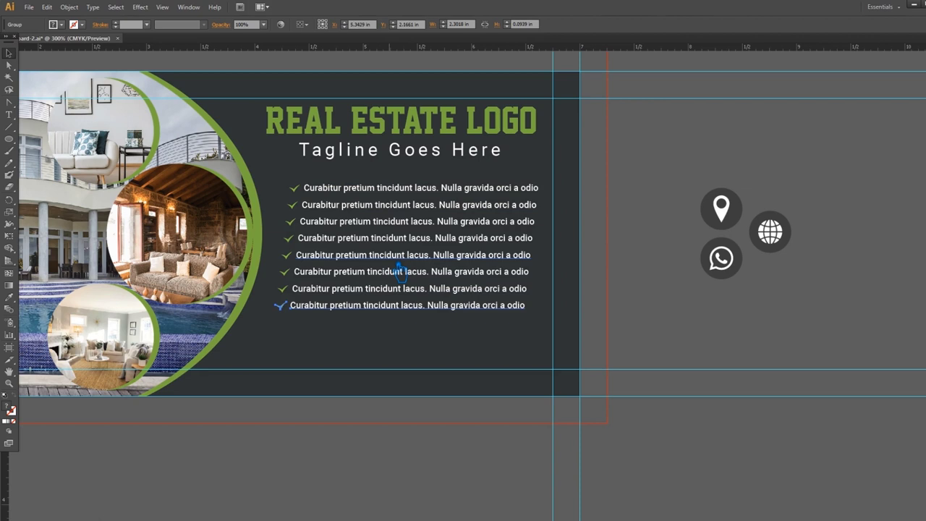
left_click_drag(478, 340, 311, 165)
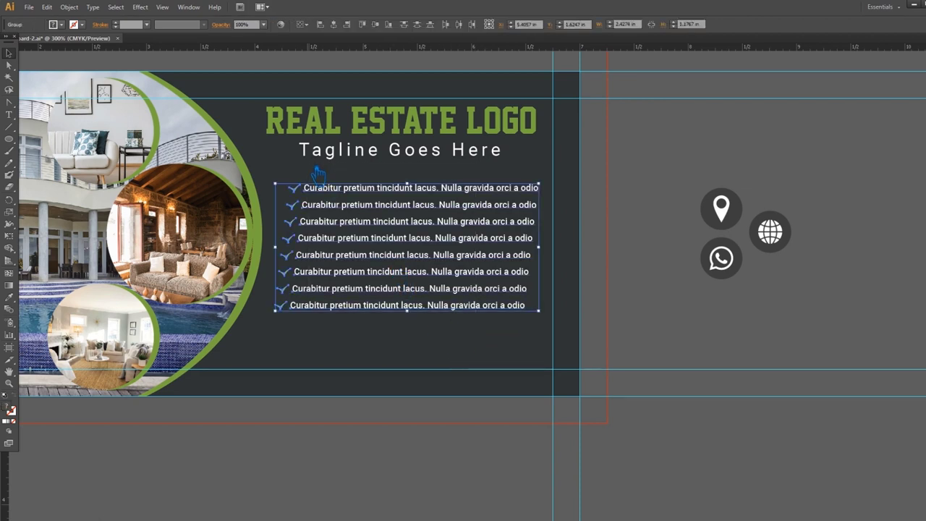
left_click(334, 25)
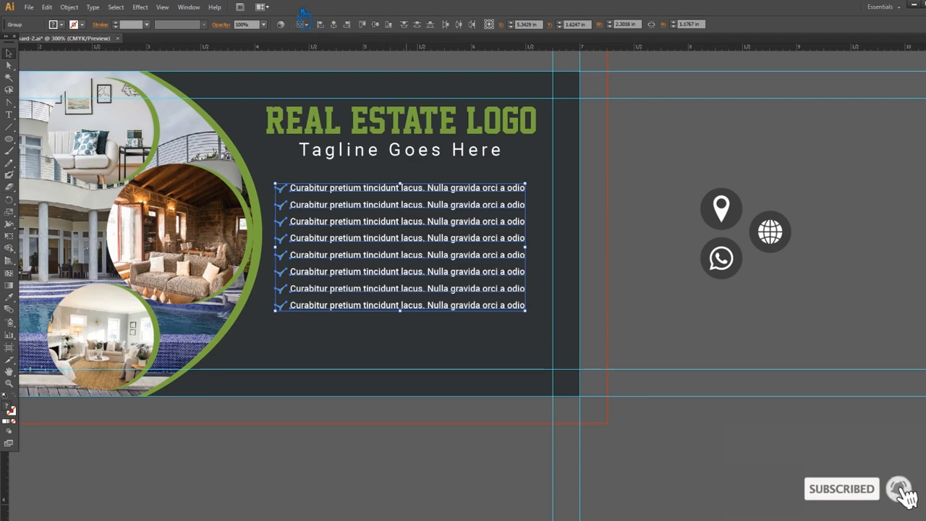
left_click(303, 25)
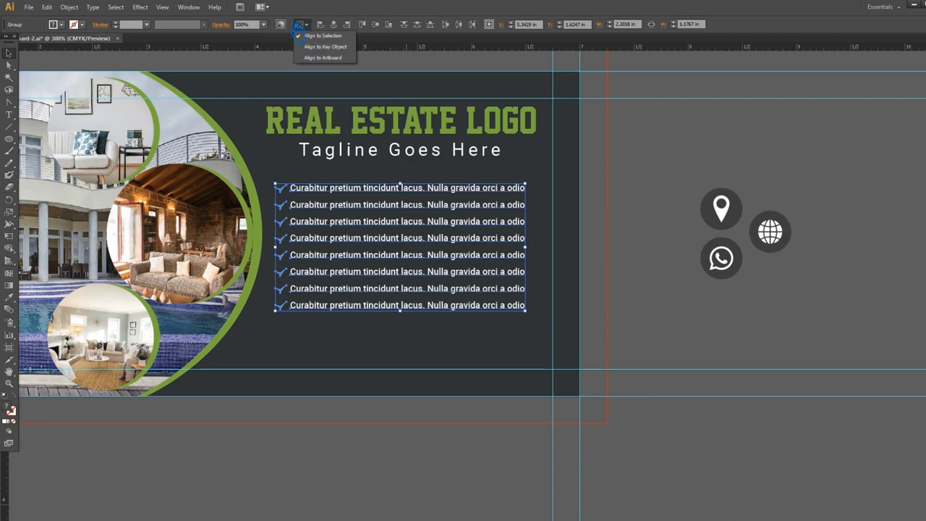
left_click(676, 289)
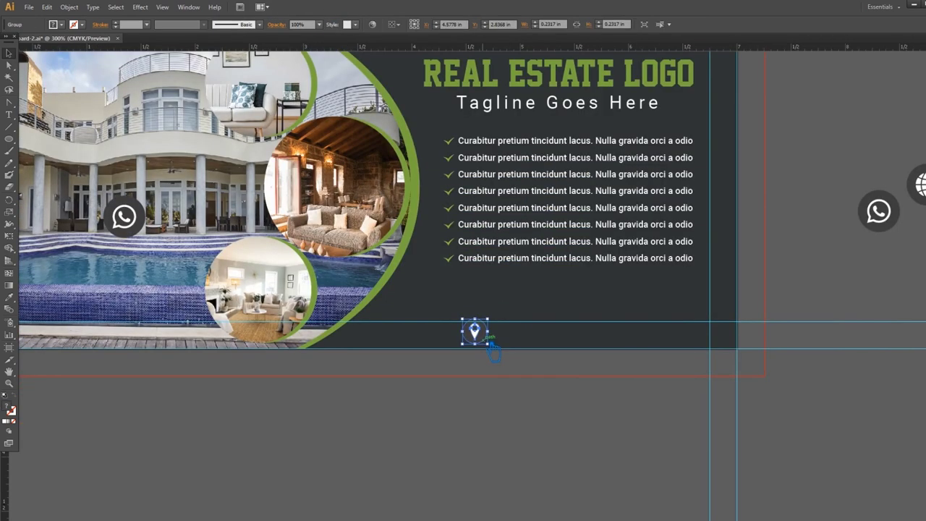
mouse_move(481, 337)
left_mouse_down()
mouse_move(498, 329)
mouse_move(497, 318)
left_mouse_up()
Fill the location pin icon with the arc's green using the Eyedropper
left_click(497, 379)
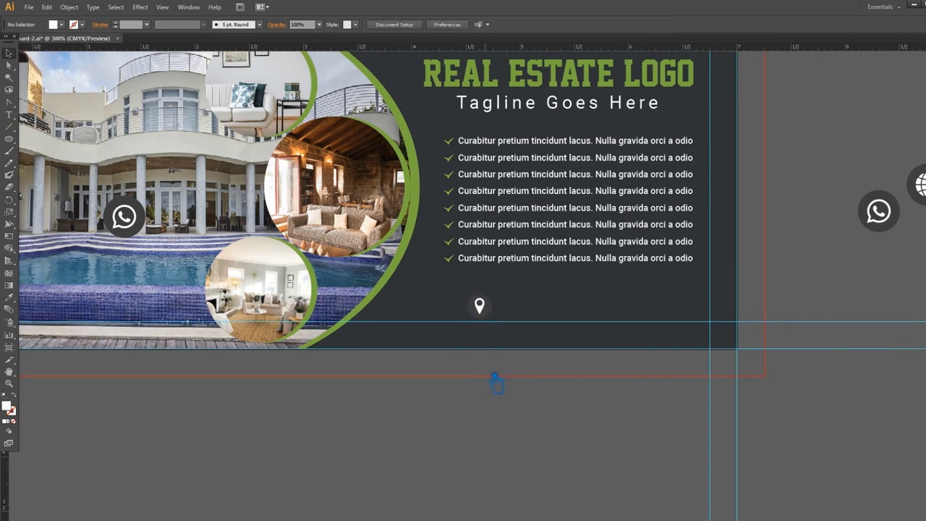
left_click(483, 310)
left_click(416, 133)
key("v")
left_click(381, 475)
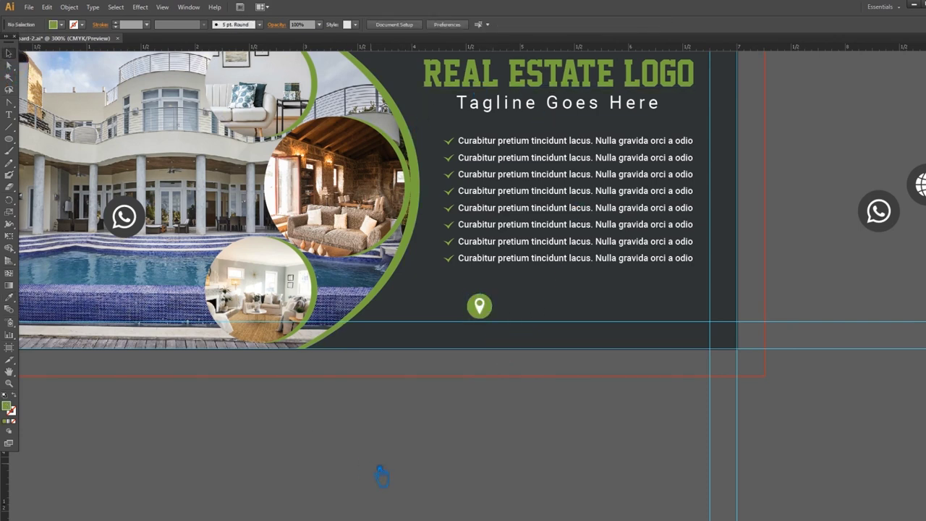
left_click(489, 321)
left_click(527, 382)
key("a")
left_click(487, 320)
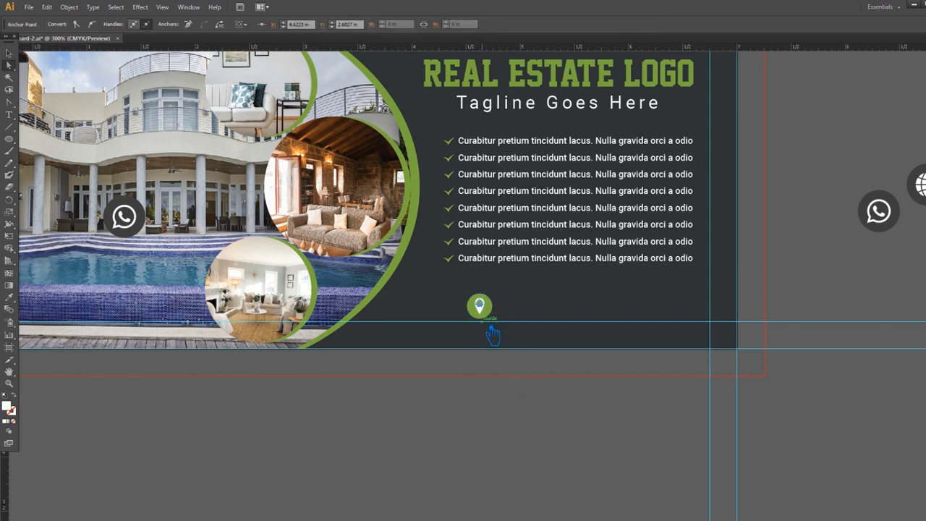
left_click(479, 305)
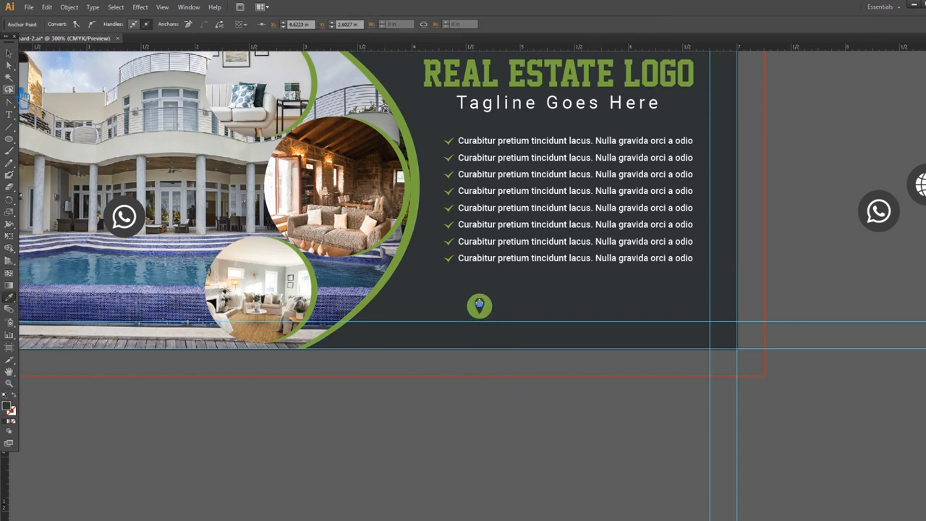
left_click(9, 53)
left_click(407, 453)
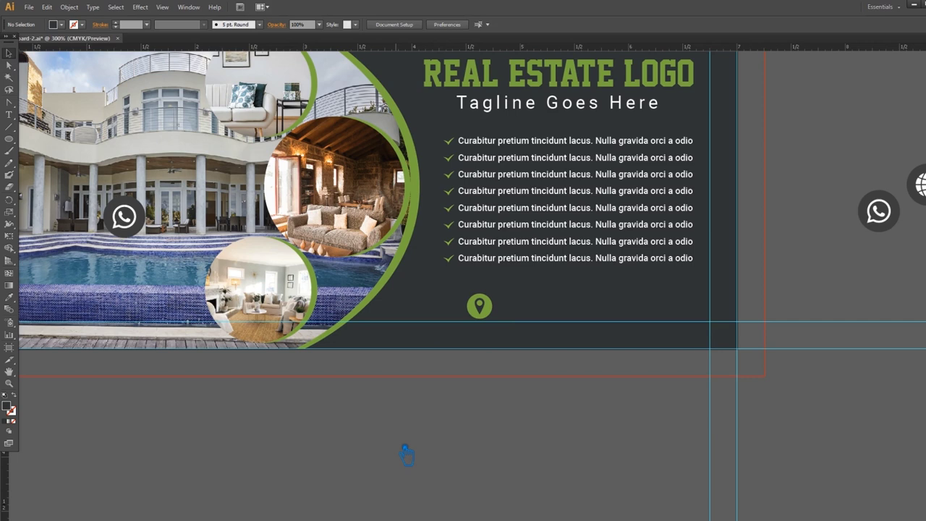
Type 'company address will be add here' beside the green pin
key("t")
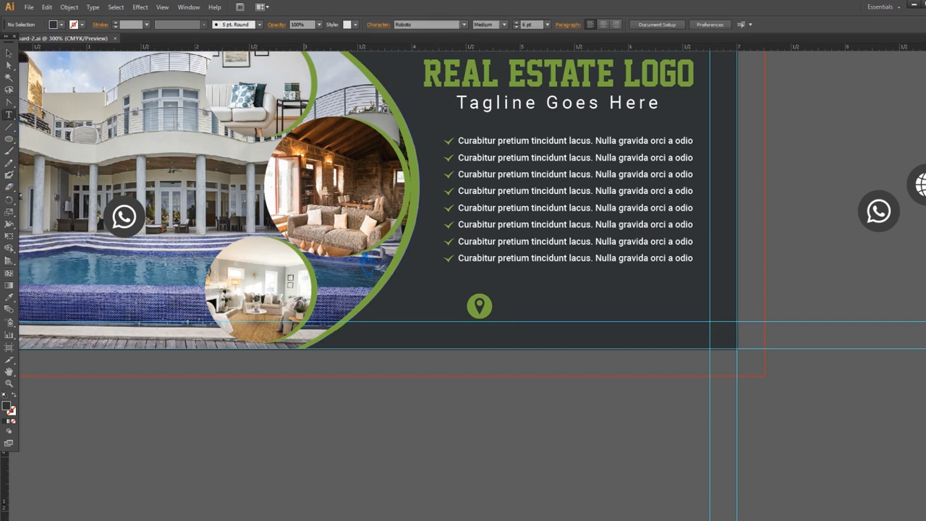
left_click(516, 317)
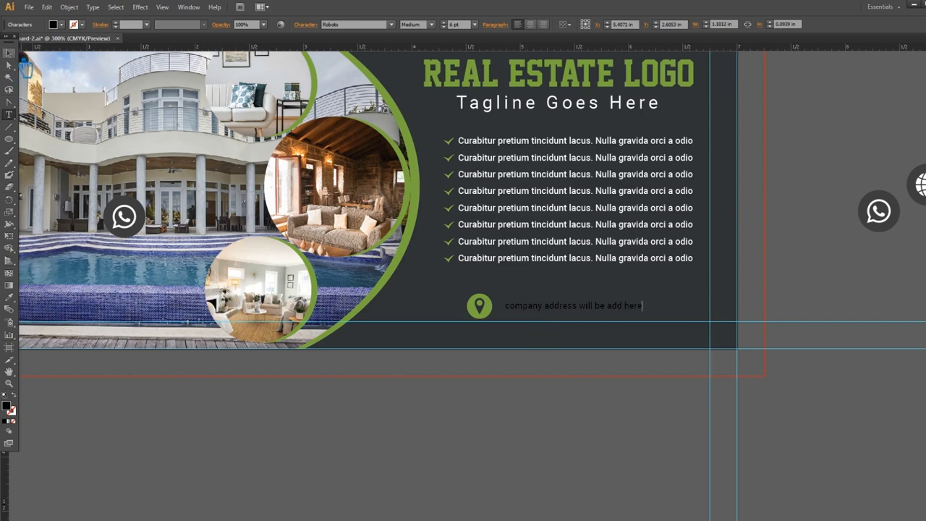
left_click(10, 54)
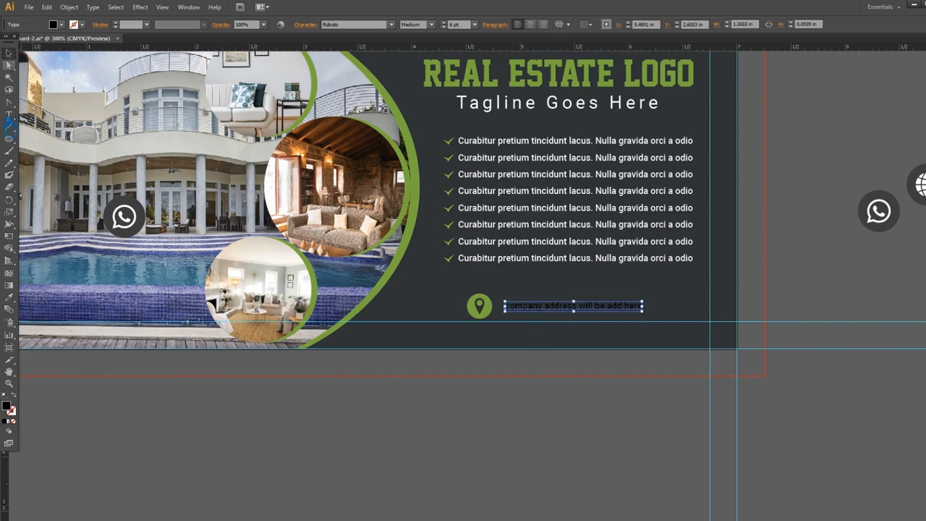
Make the address text white and shift it slightly left and down
double_click(7, 406)
left_click(499, 187)
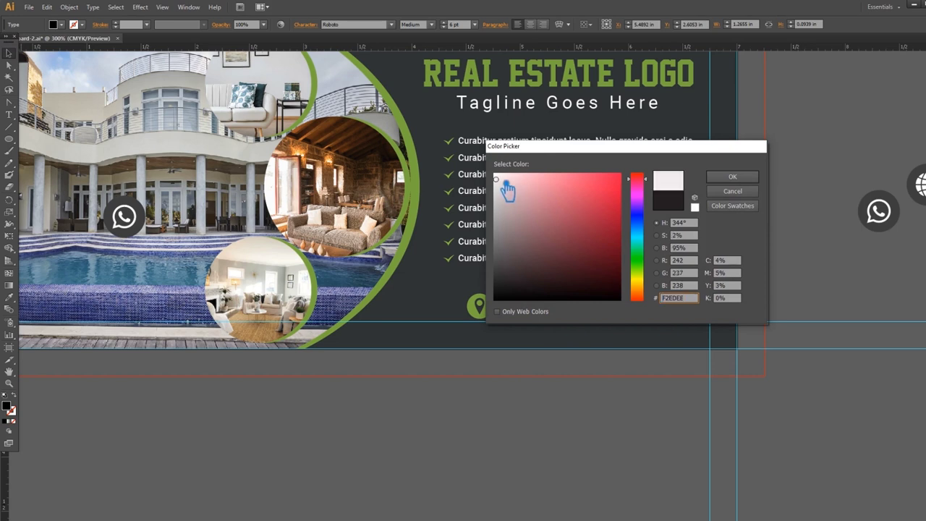
left_click(731, 177)
left_click(811, 264)
left_click_drag(596, 314, 587, 322)
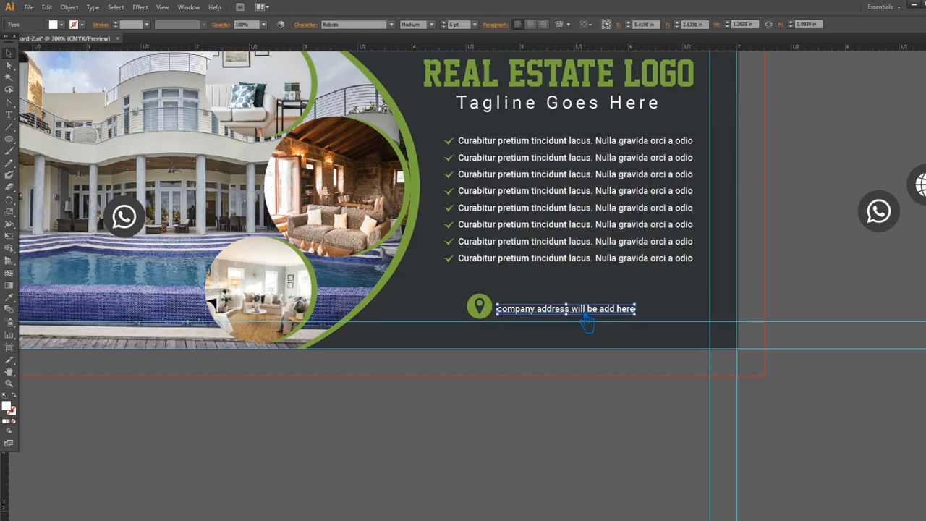
left_click(571, 398)
key("ctrl+minus")
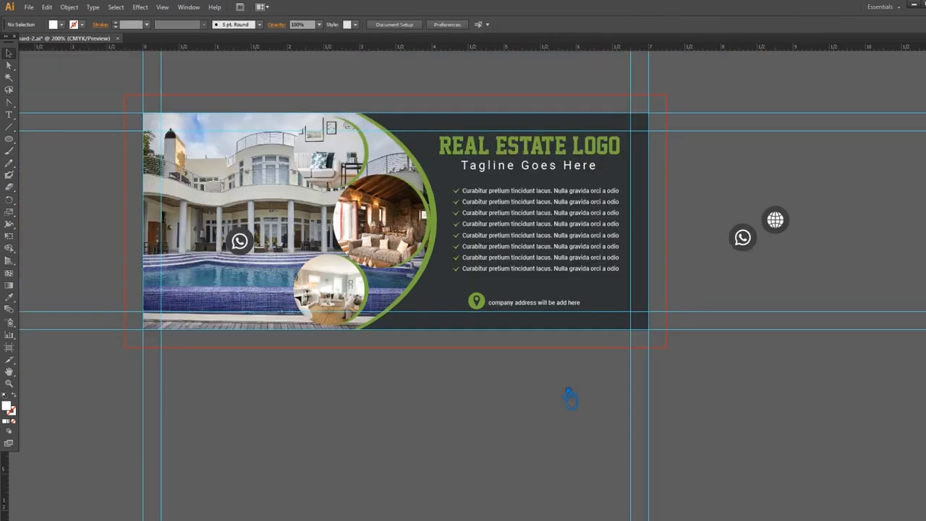
Save the billboard and nudge the pin icon right beside the address
key("ctrl+s")
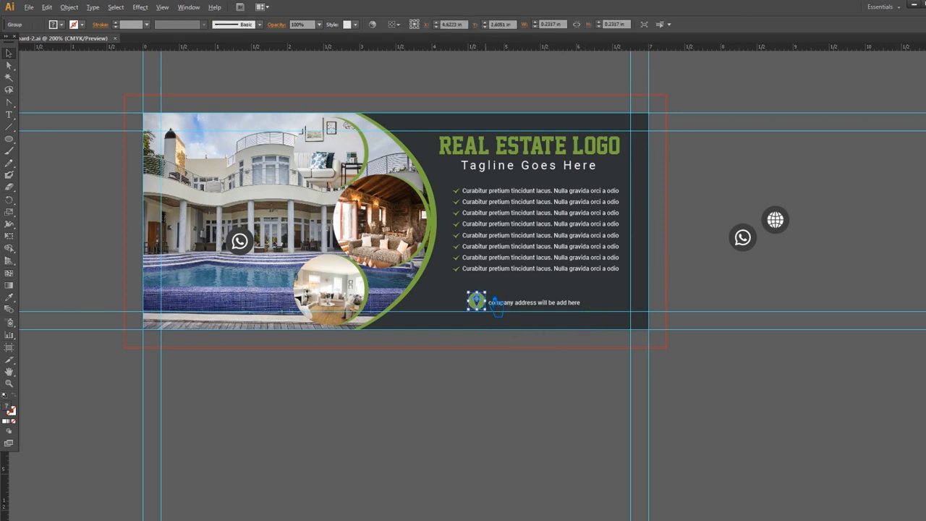
left_click_drag(476, 302, 479, 303)
left_click(571, 326)
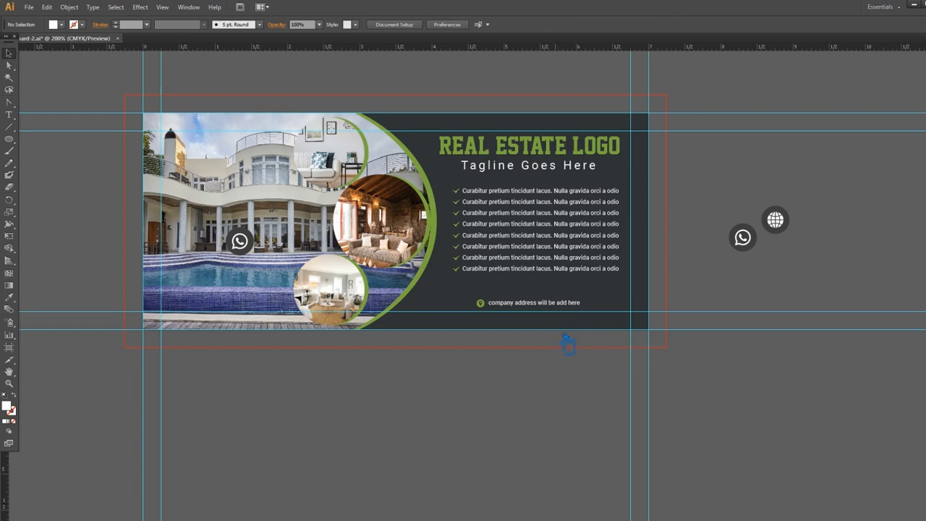
Duplicate the address line directly beneath the first and select both lines
left_click_drag(535, 312, 536, 319)
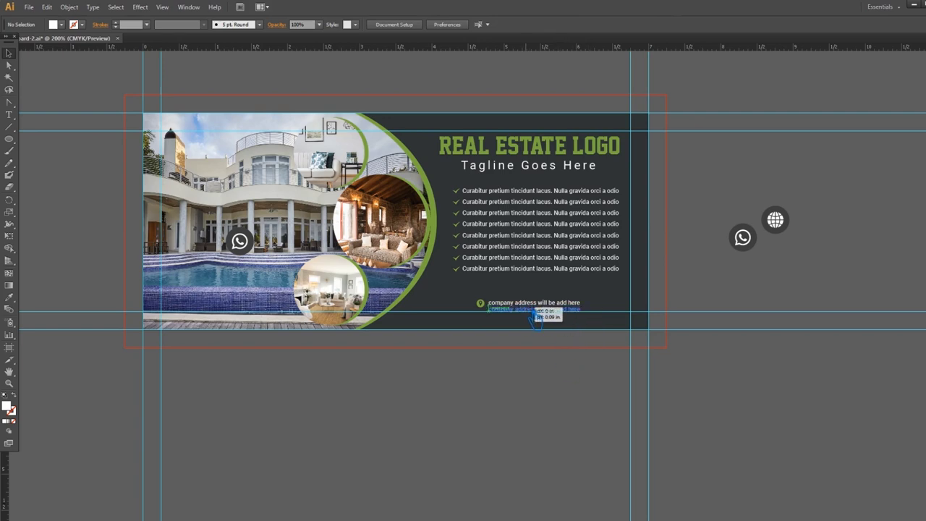
left_click(616, 334)
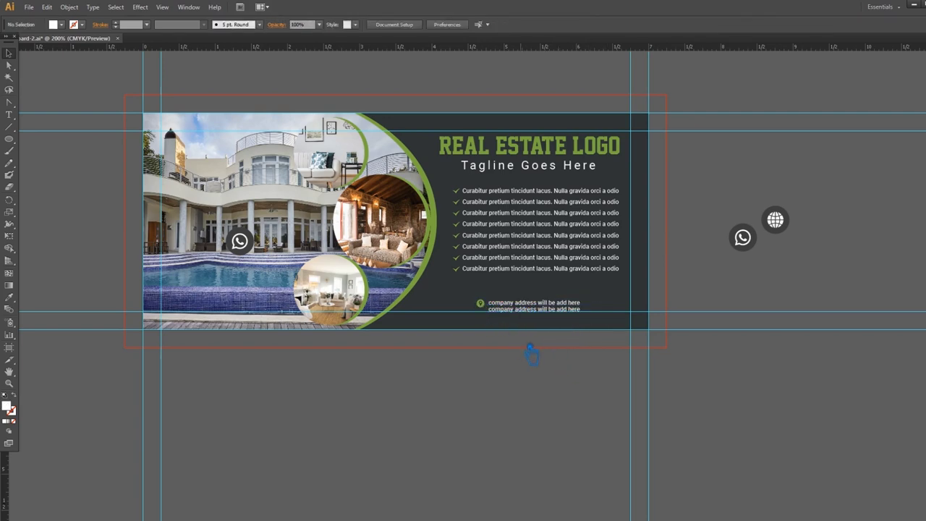
key("ctrl+equal")
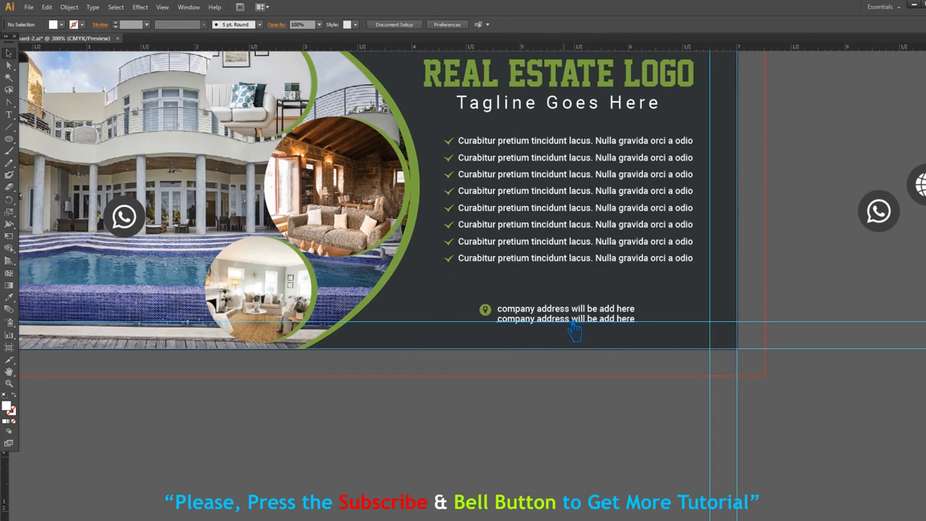
left_click(573, 321)
left_click_drag(663, 335, 571, 318)
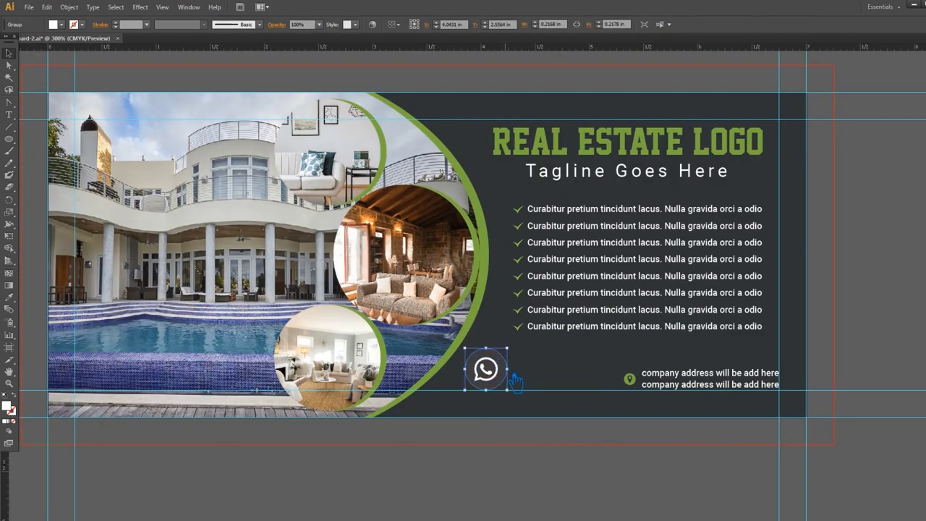
Give the WhatsApp circle and glyph the pin icon's green colours
key("i")
left_click(630, 378)
left_click(8, 53)
left_click(485, 369)
left_click(9, 297)
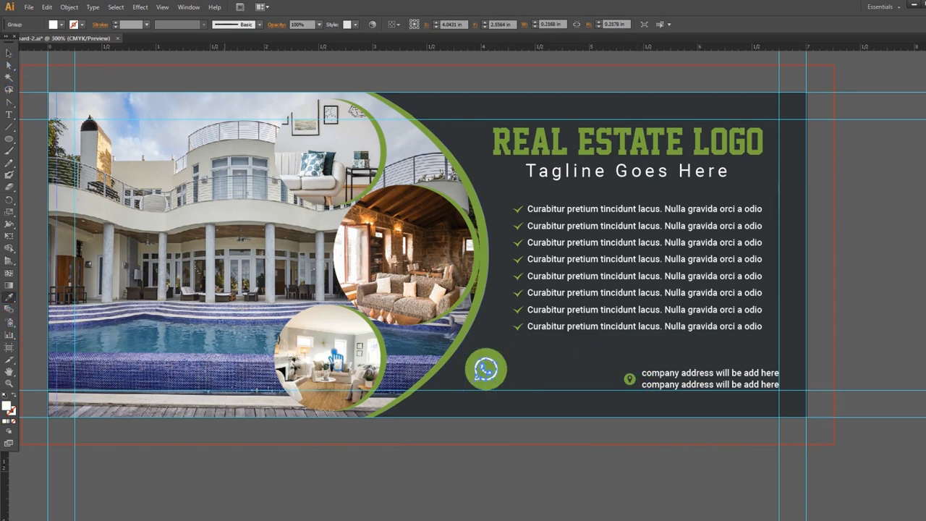
left_click(630, 378)
left_click(9, 53)
left_click(549, 395)
Shrink the WhatsApp icon and move it left into the bottom row
left_click(502, 365)
left_click_drag(510, 351, 500, 359)
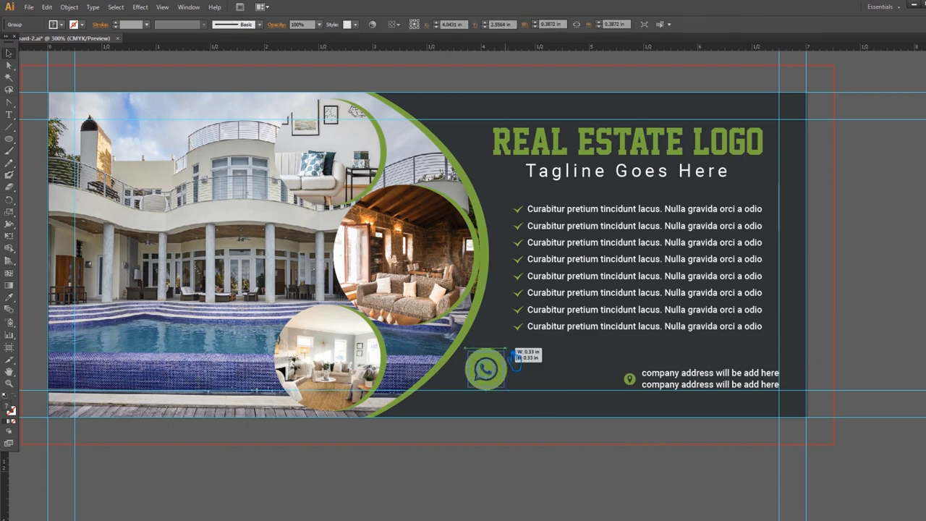
left_click(502, 386)
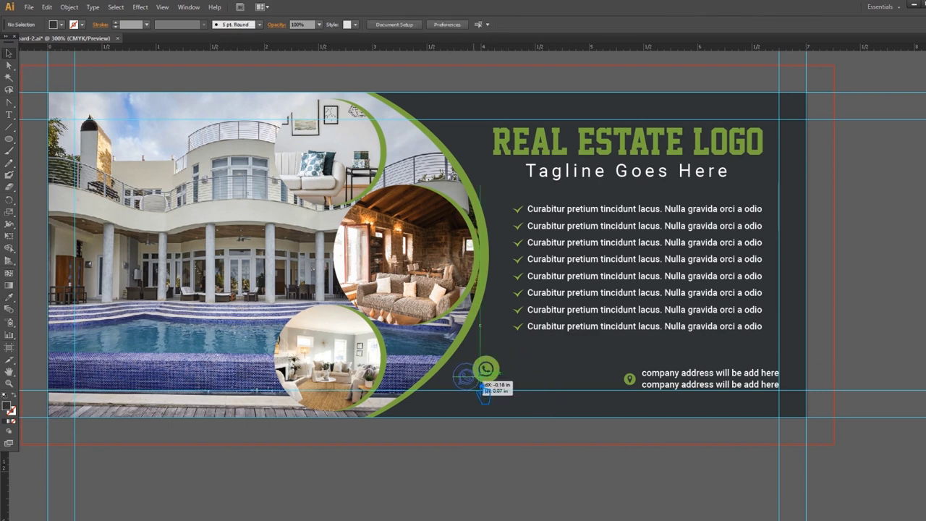
left_click_drag(485, 371, 467, 377)
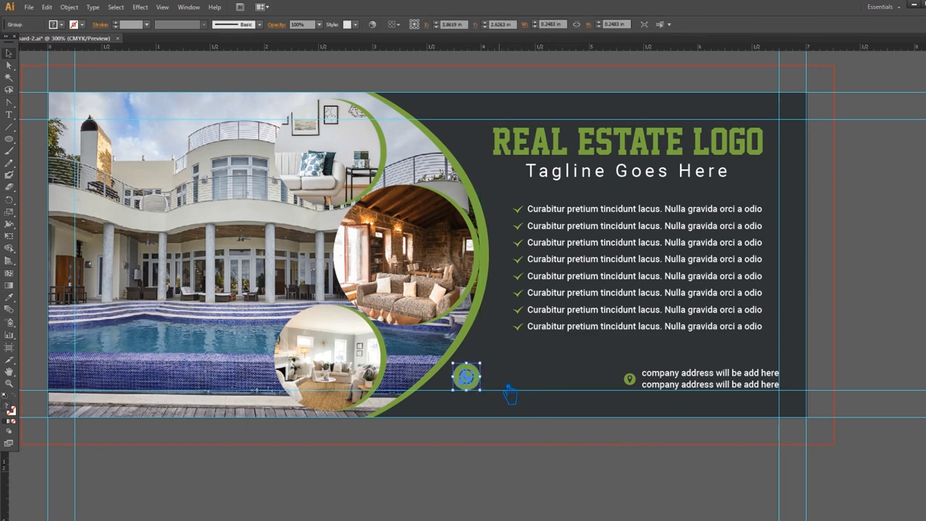
Ungroup the address group, enlarge the pin slightly, then regroup pin and address lines
left_click(630, 377)
right_click(633, 378)
left_click(661, 437)
left_click(630, 377)
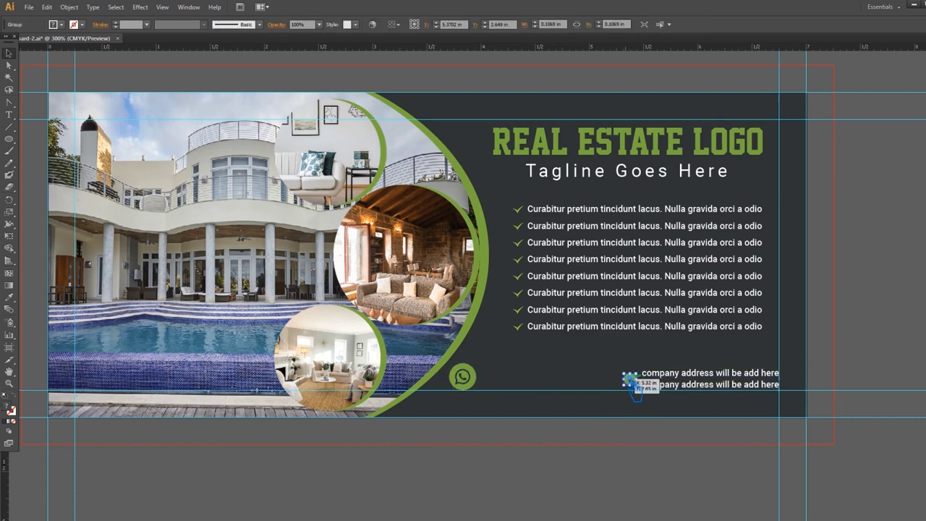
left_click_drag(631, 384, 628, 381)
left_click(702, 454)
left_click_drag(727, 412, 571, 387)
key("ctrl+h")
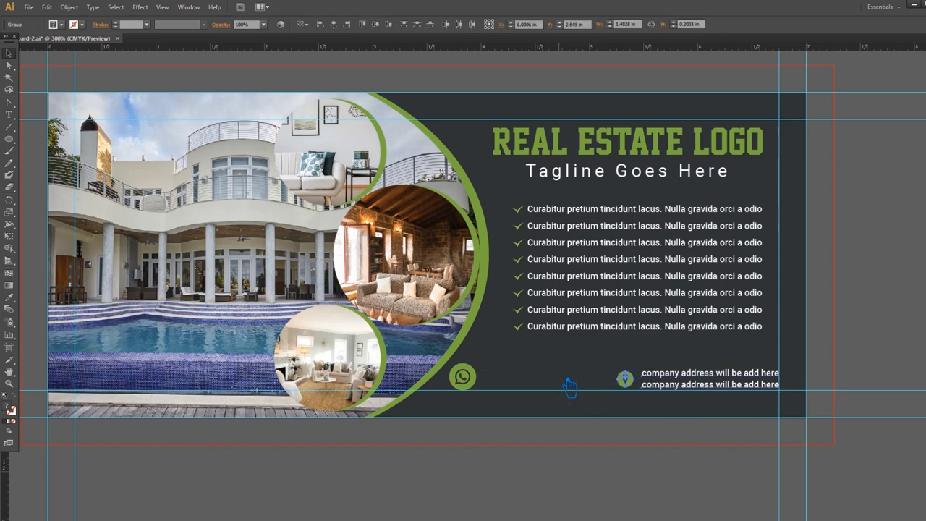
left_click(594, 437)
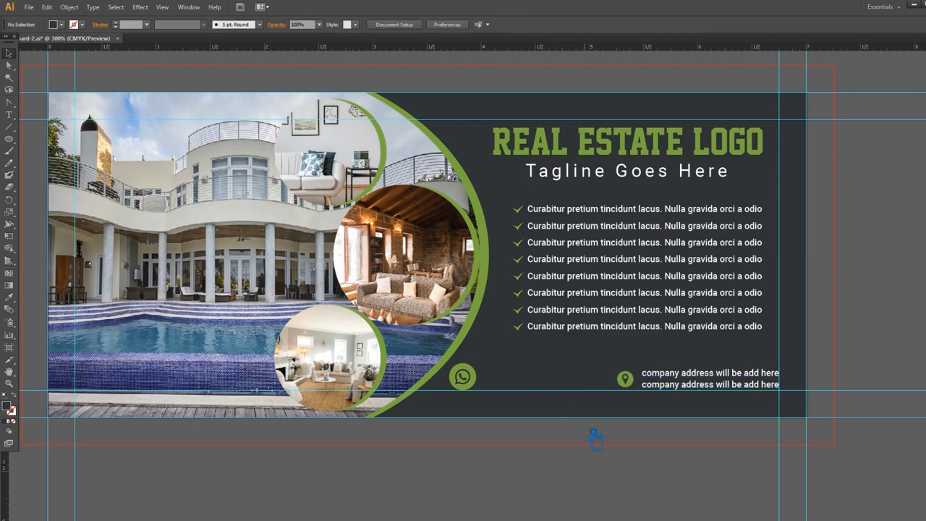
Nudge the address group up slightly
left_click(742, 397)
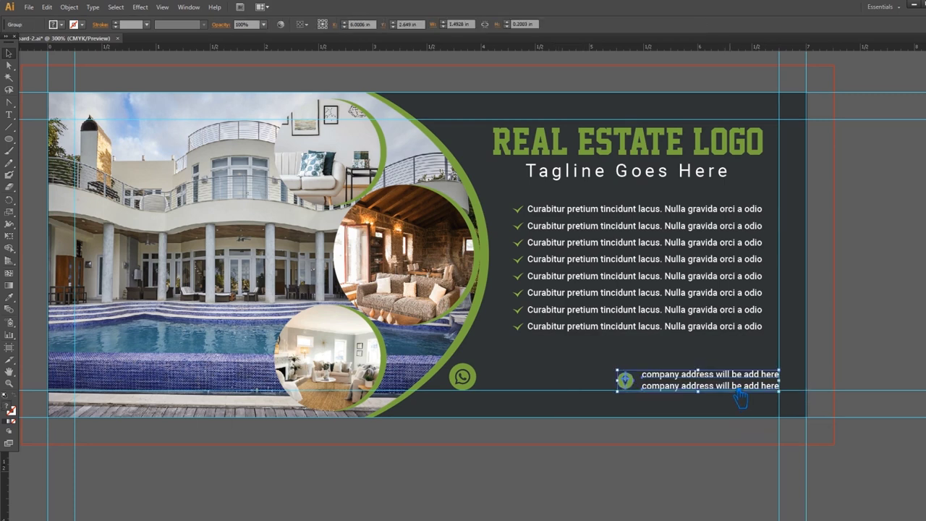
left_click(622, 426)
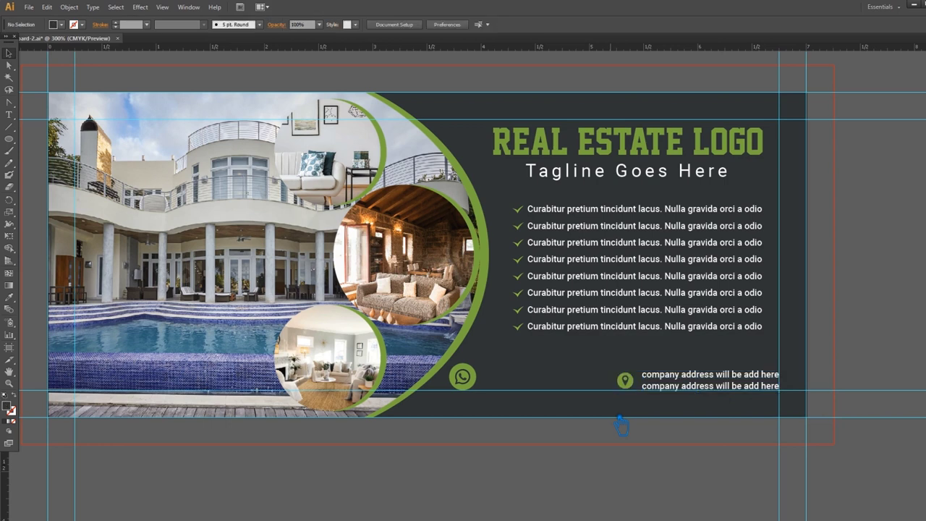
left_click(687, 397)
key("Up")
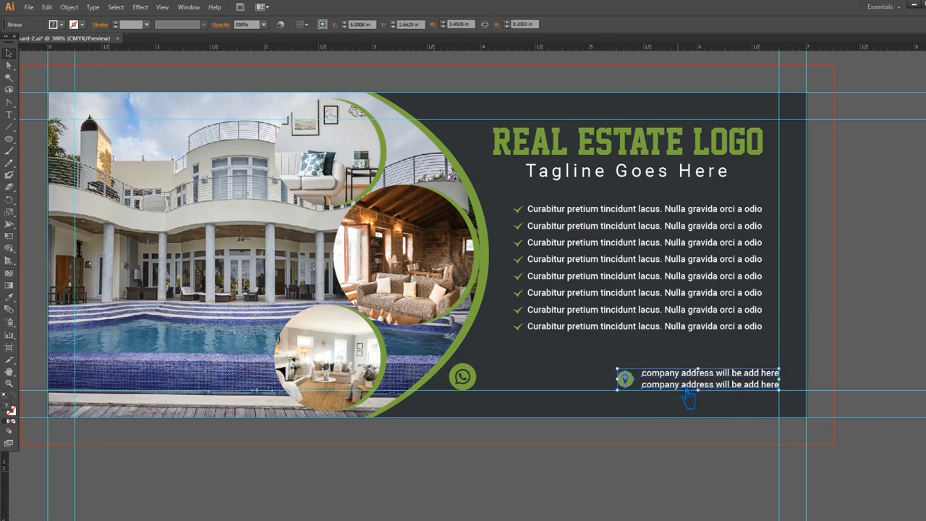
left_click(628, 427)
Shrink the WhatsApp icon further to 0.2206 in square
key("s")
key("v")
left_click_drag(479, 391, 485, 376)
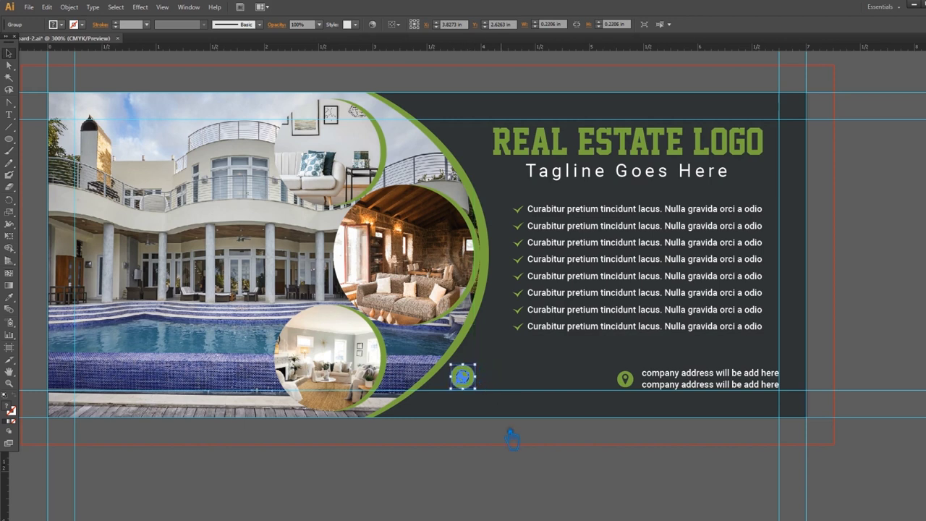
Add a second white 0.123-456-7890 phone line beside the WhatsApp icon
left_click(511, 437)
key("t")
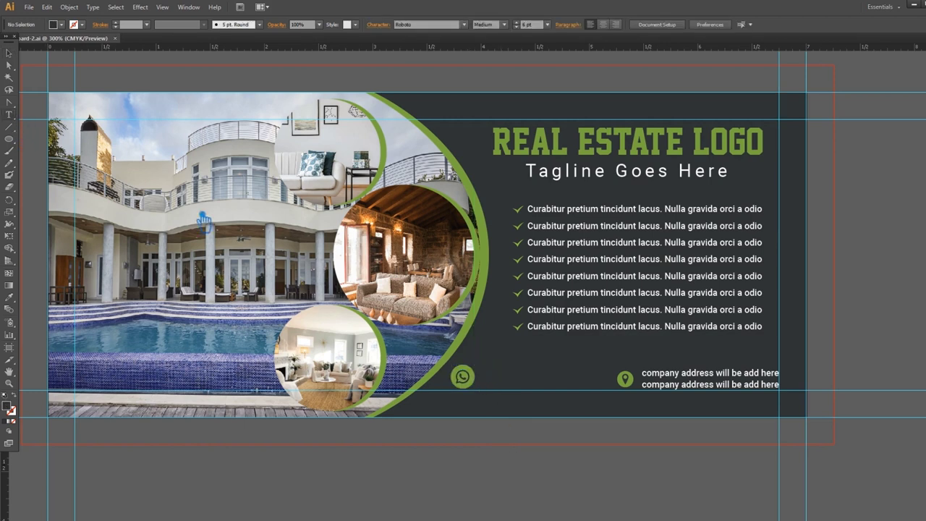
left_click(500, 390)
type("0")
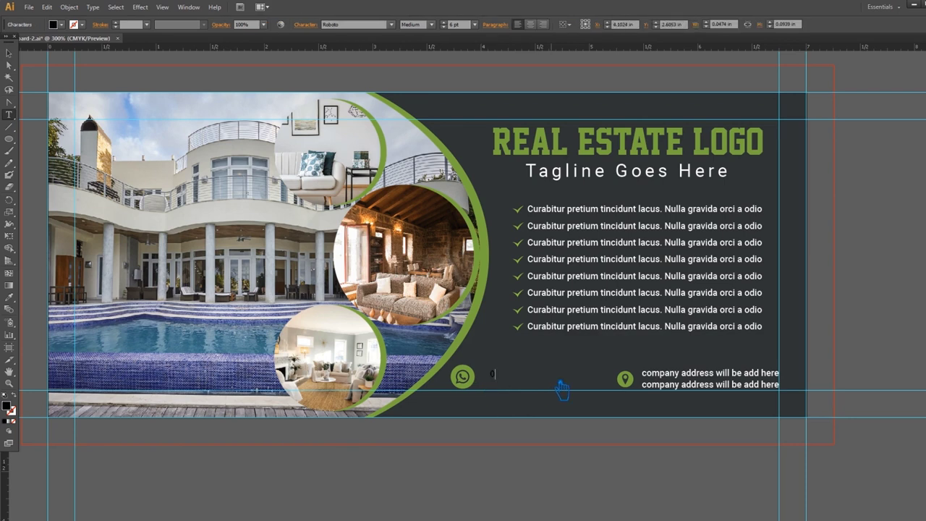
key("BackSpace")
double_click(6, 405)
left_click(666, 180)
left_click(733, 176)
type("123-456-789")
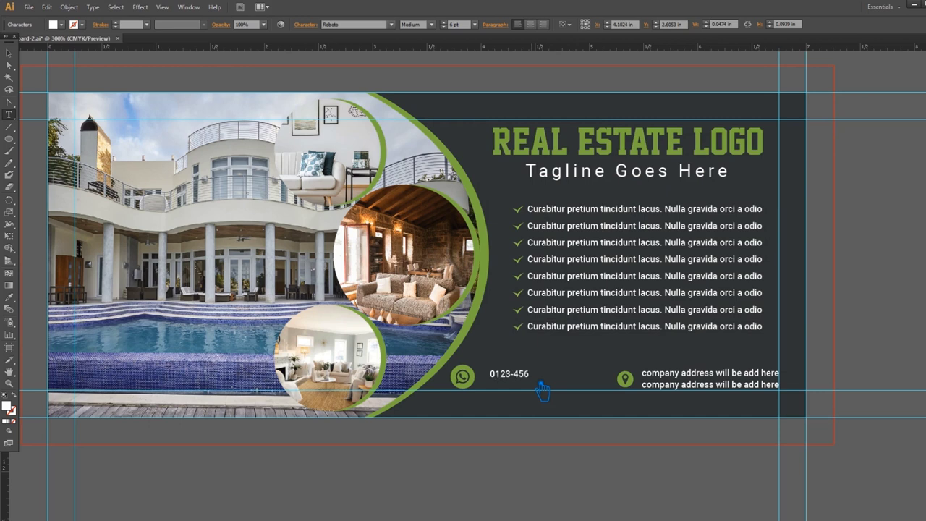
type("0")
key("Escape")
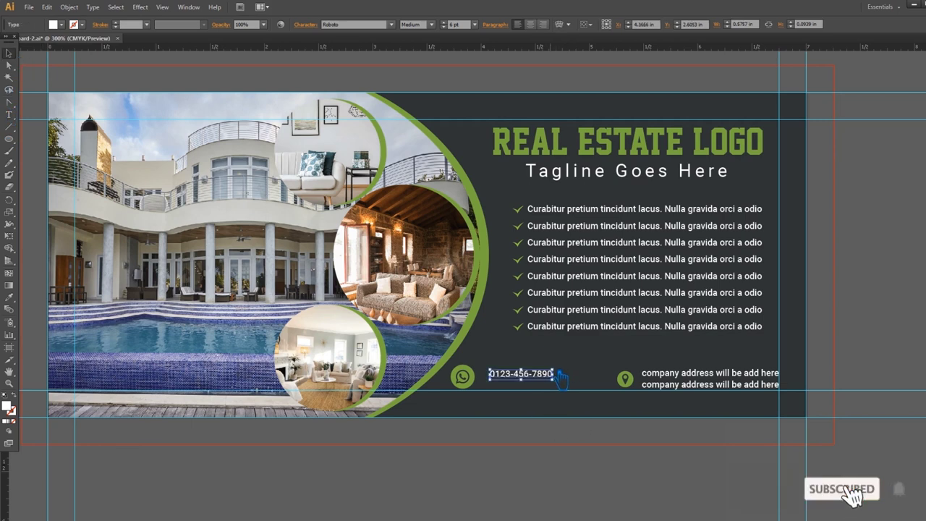
Set the new phone line to 8 pt and place it beside the WhatsApp icon
mouse_move(561, 374)
left_mouse_down()
mouse_move(604, 360)
mouse_move(588, 394)
left_mouse_up()
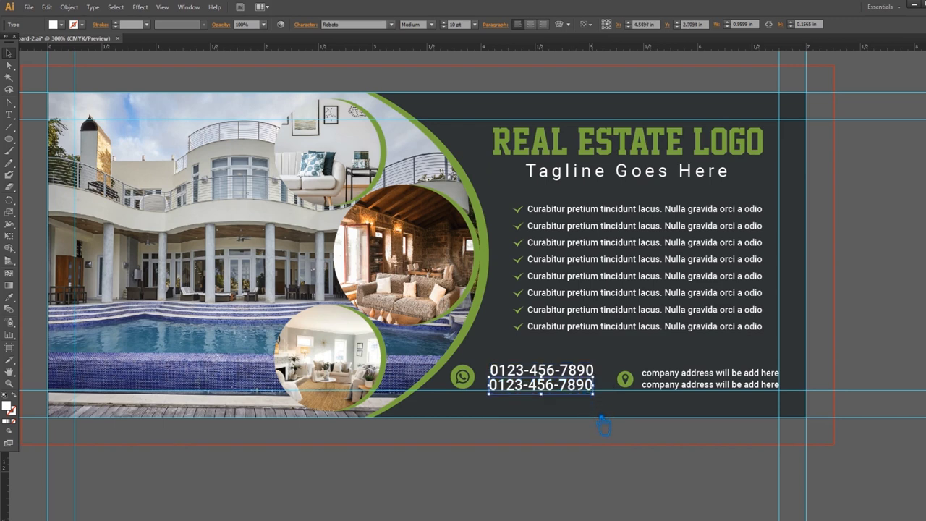
key("ctrl+z")
left_click(455, 25)
type("8")
key("Return")
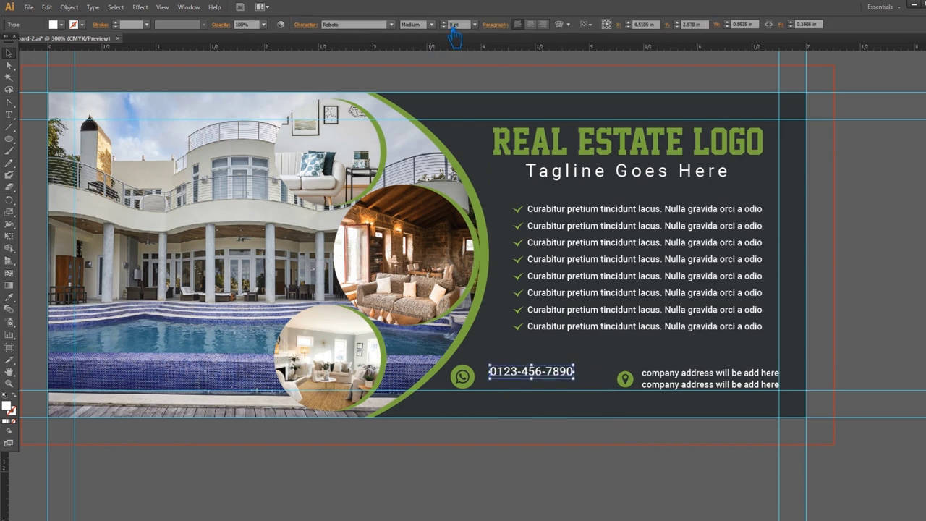
left_click_drag(538, 373, 557, 358)
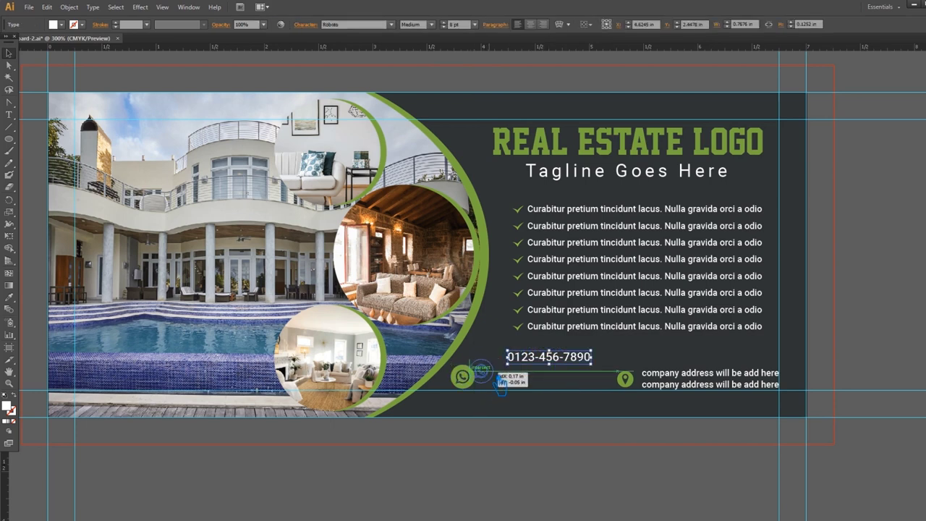
left_click(464, 378)
mouse_move(550, 359)
left_mouse_down()
mouse_move(534, 369)
mouse_move(537, 394)
left_mouse_up()
Enlarge the WhatsApp icon slightly and move the lower phone line up to align
left_click(543, 429)
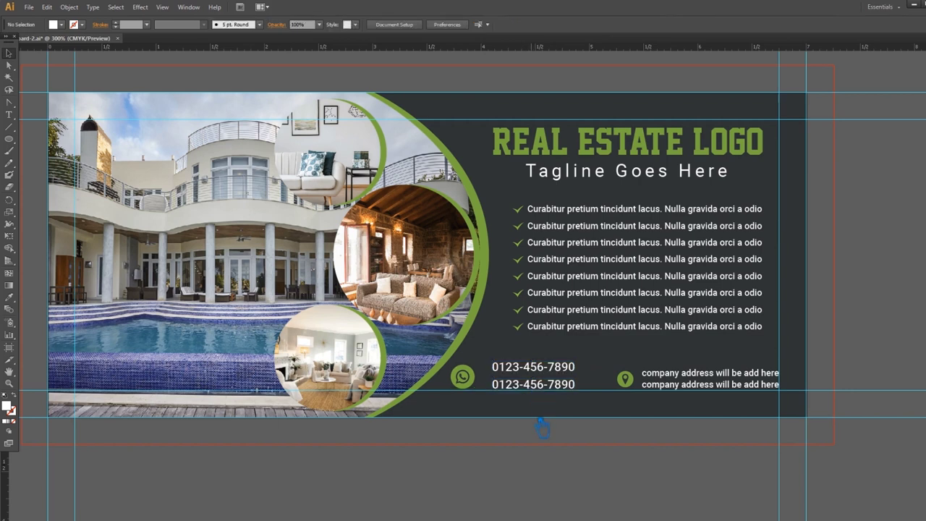
left_click(468, 376)
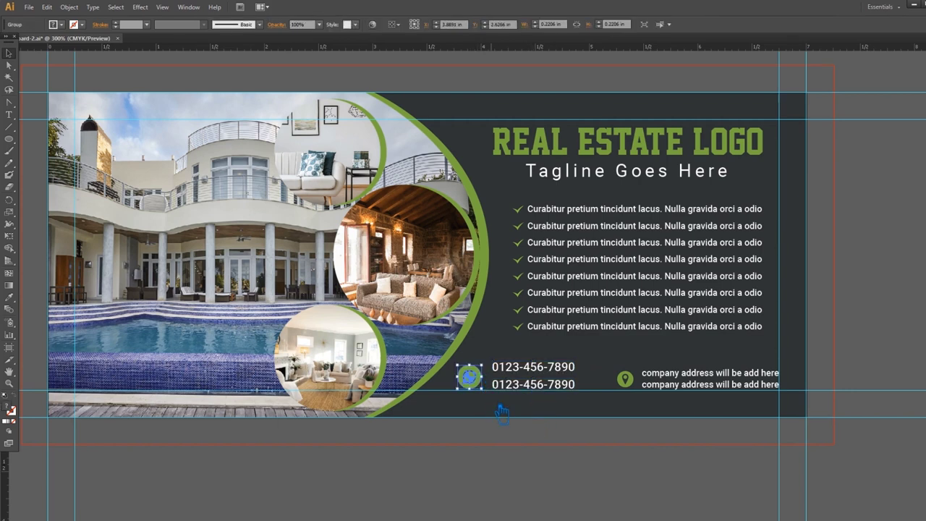
left_click_drag(482, 389, 485, 392)
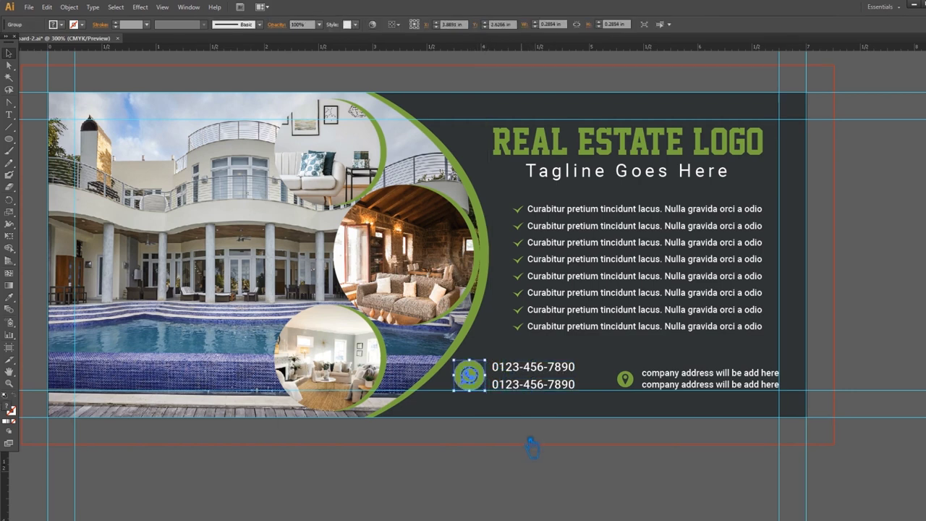
left_click(533, 384)
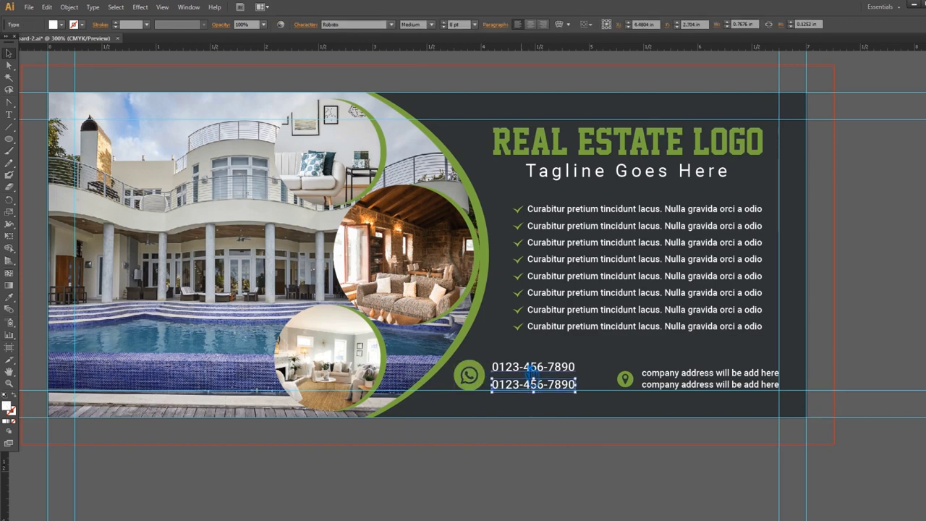
left_click(487, 382, "shift")
left_click(536, 427)
left_click_drag(533, 383, 531, 371)
Group the icon with both phone lines and scale the group down about 11%
left_click(534, 367, "shift")
left_click(535, 434)
left_click_drag(445, 355, 583, 397)
key("ctrl+g")
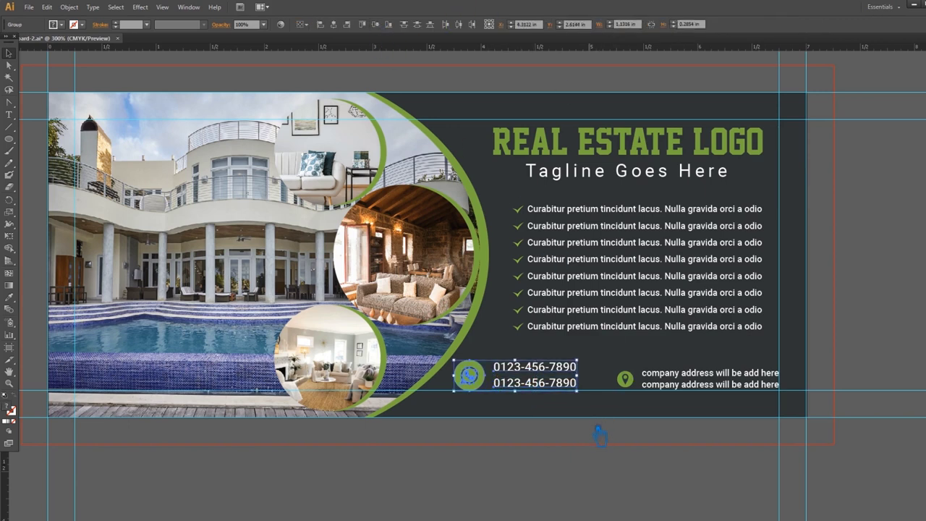
left_click_drag(577, 391, 570, 389)
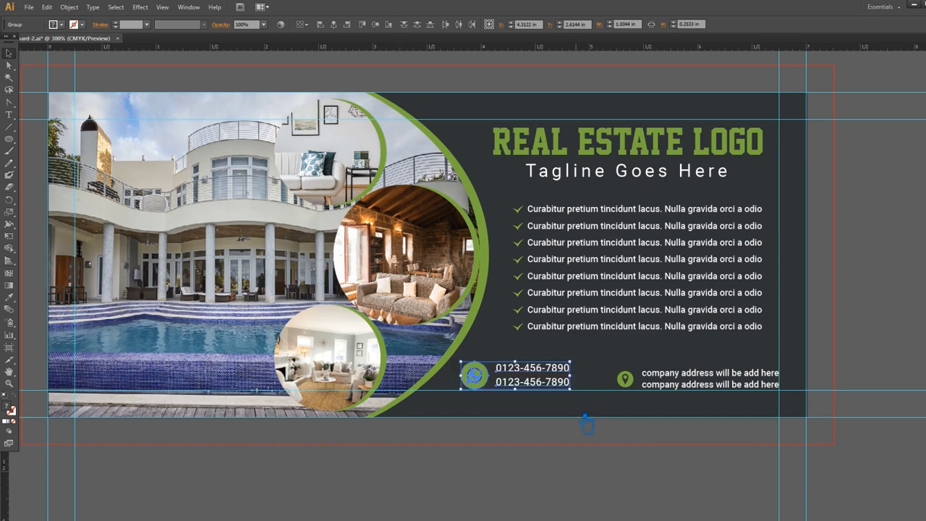
left_click(587, 418)
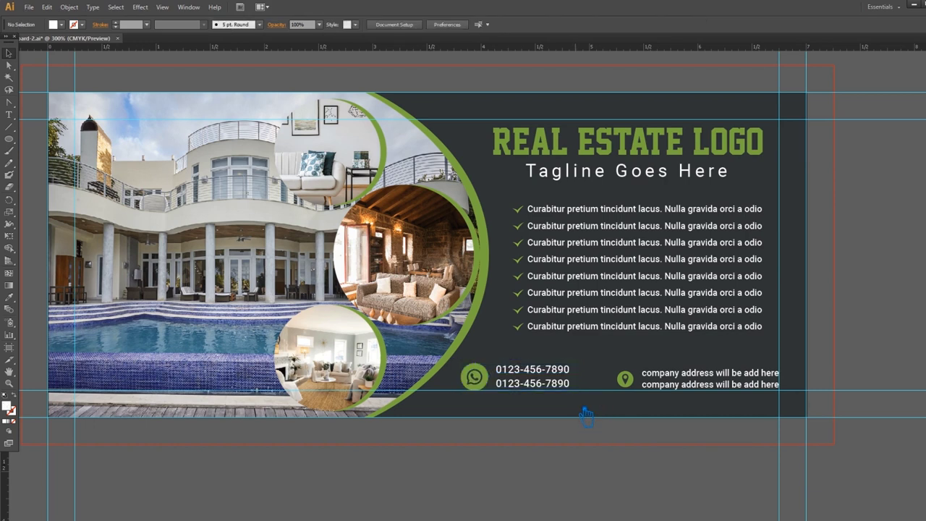
Add Hotline text above the phone numbers with a bright red fill and Academic M54 font
left_click(8, 115)
type("Hotline")
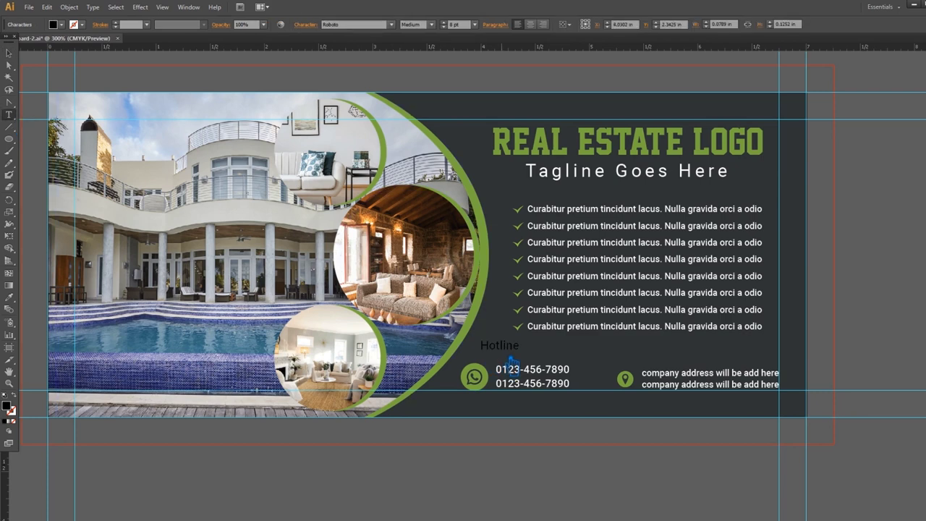
key("ctrl+a")
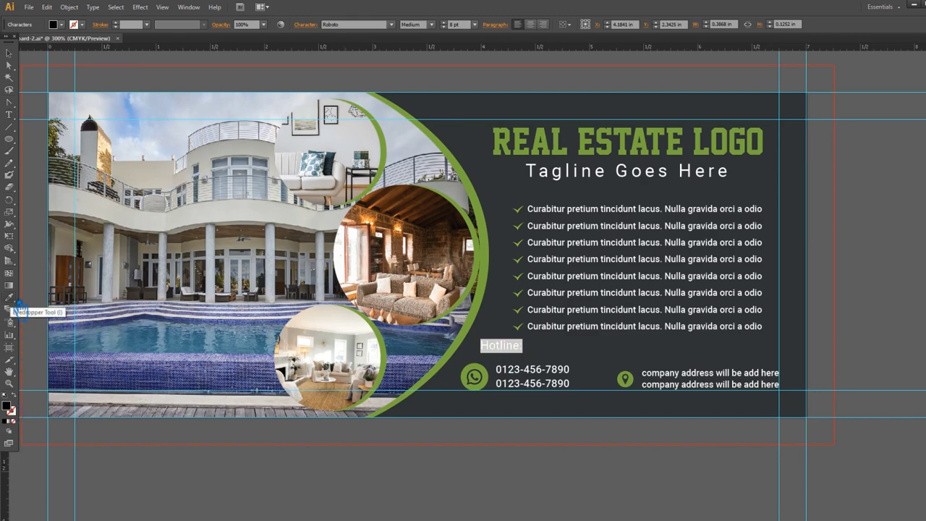
double_click(7, 407)
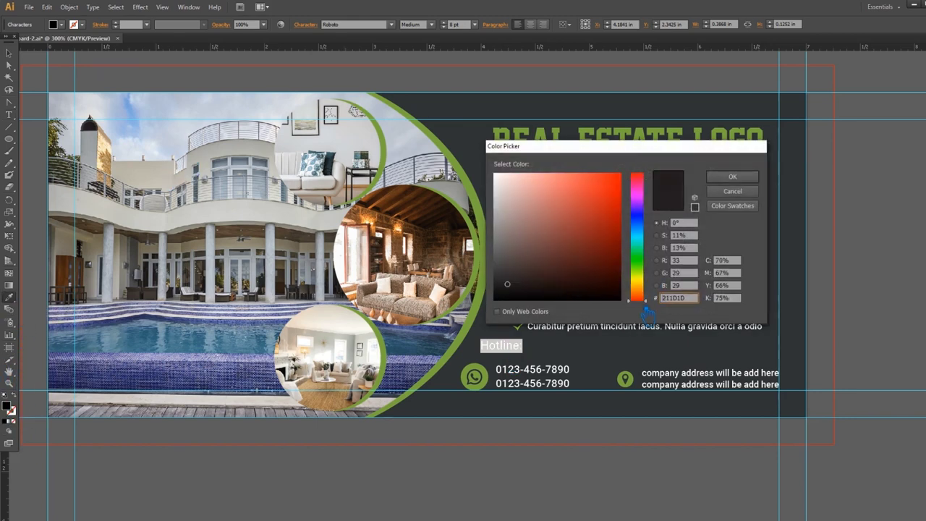
left_click(598, 234)
left_click_drag(610, 241, 608, 203)
left_click(747, 179)
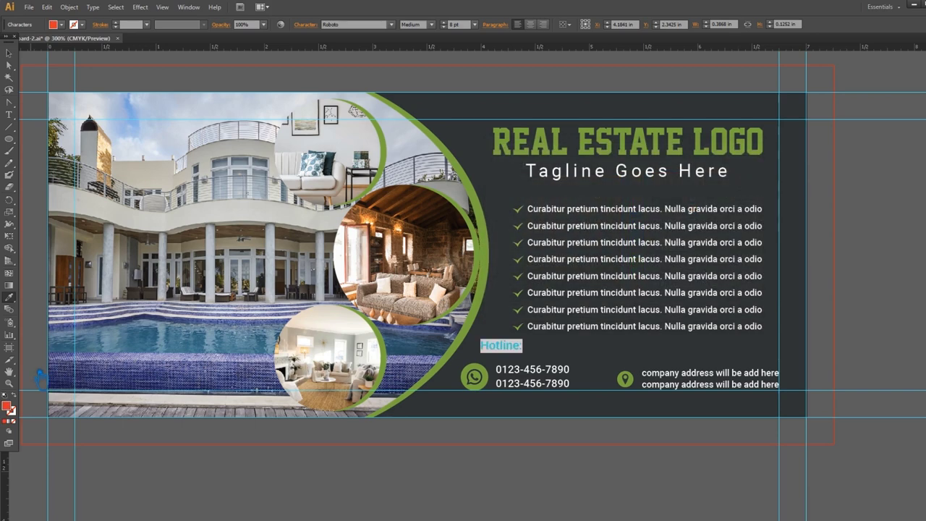
left_click(352, 25)
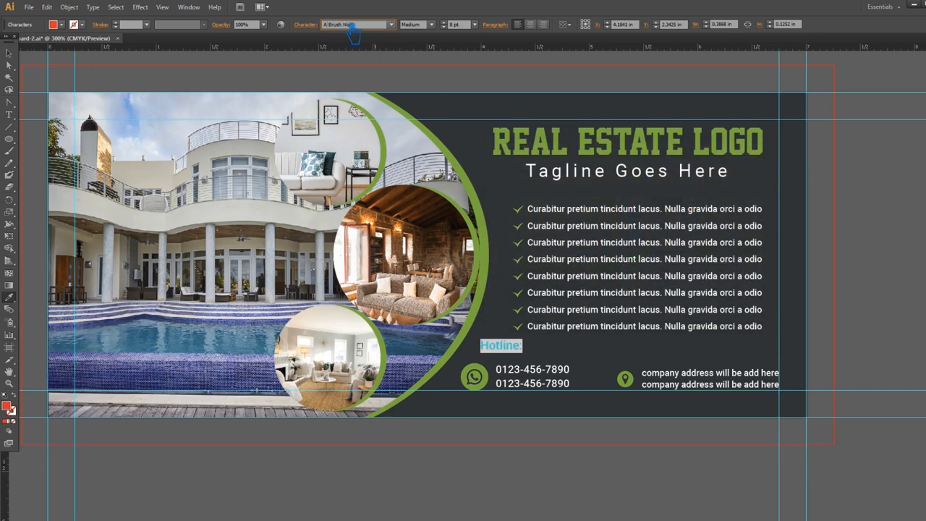
type("Academic M54")
key("Return")
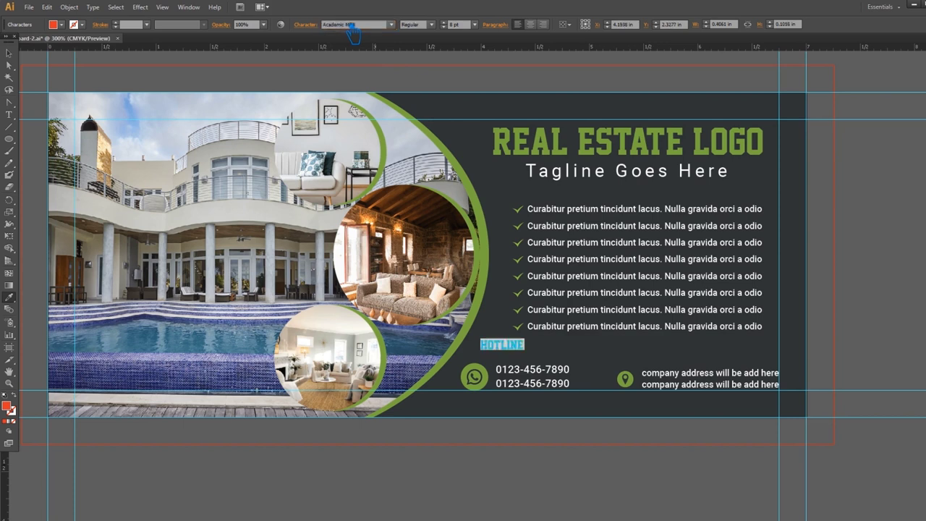
Resize the HOTLINE text and change its fill to orange FF7F00
left_click(8, 53)
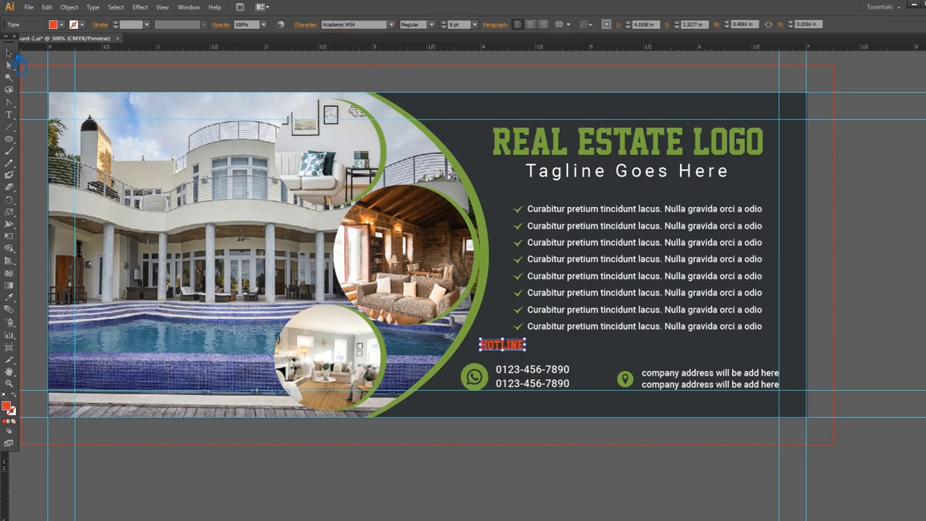
left_click_drag(526, 352, 561, 366)
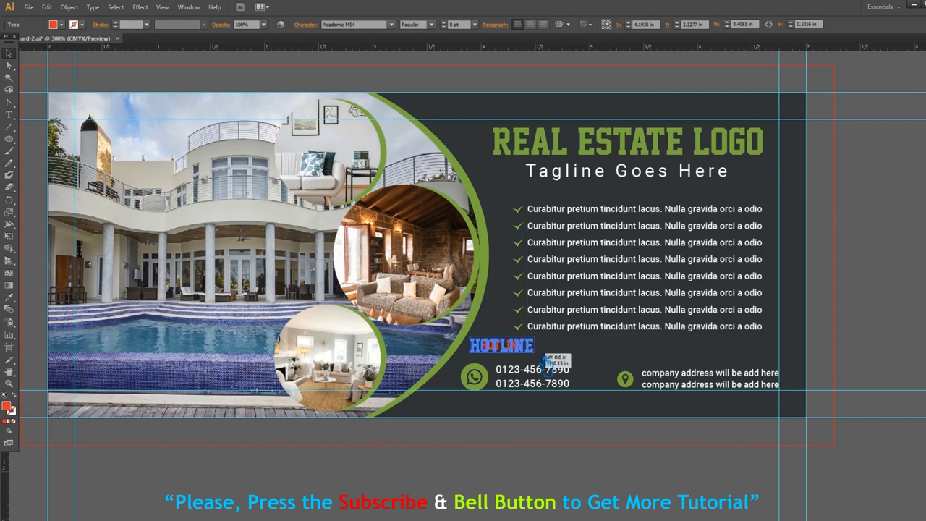
left_click_drag(560, 365, 551, 365)
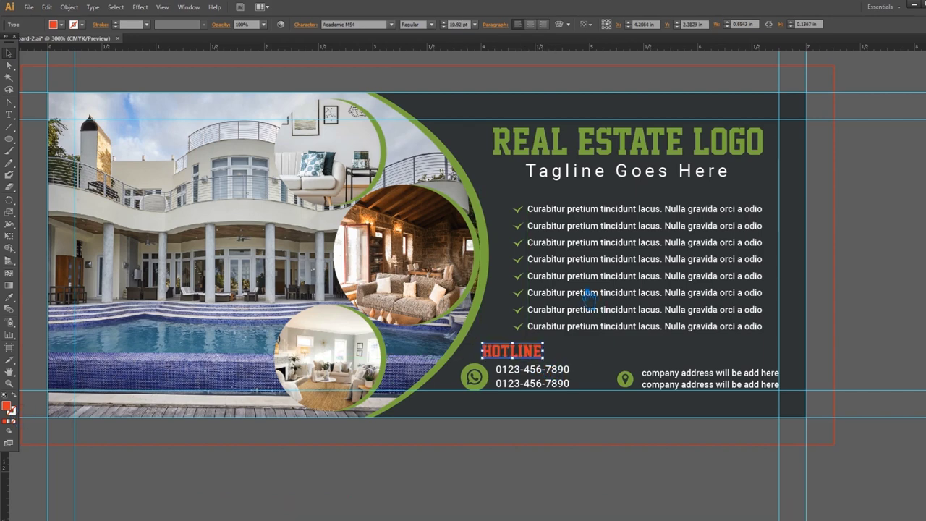
left_click_drag(649, 304, 649, 292)
left_click_drag(600, 232, 606, 199)
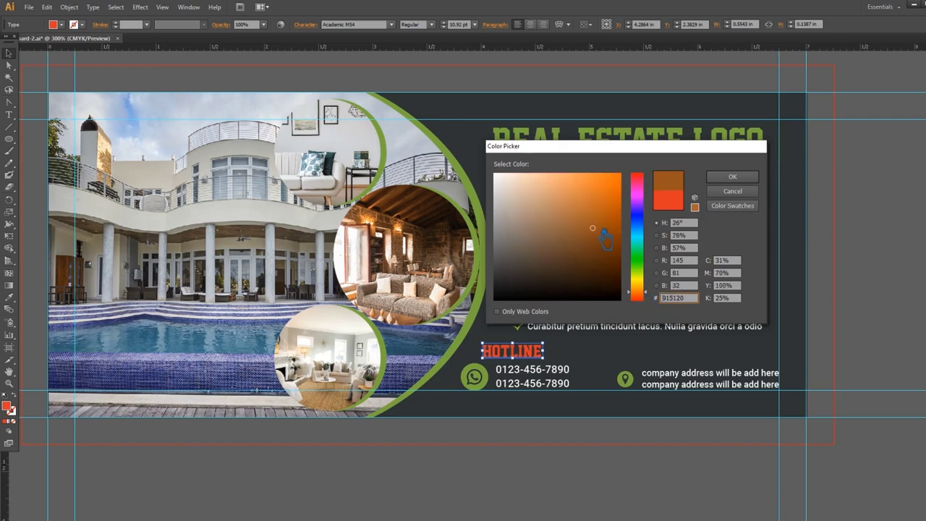
left_click(732, 176)
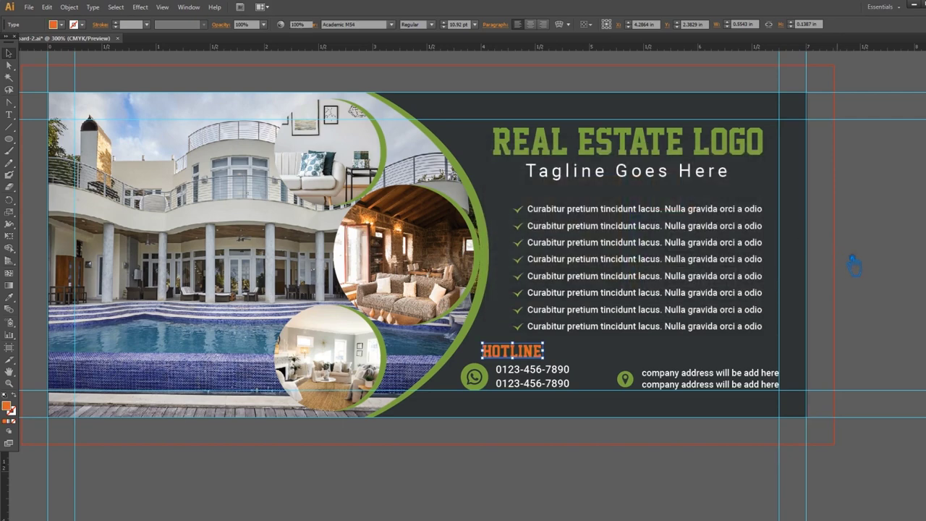
Group the WhatsApp icon with the phone text and confirm HOTLINE's brighter orange fill
left_click(850, 263)
left_click(507, 373)
left_click(473, 376, "shift")
key("ctrl+g")
left_click(499, 352)
double_click(8, 408)
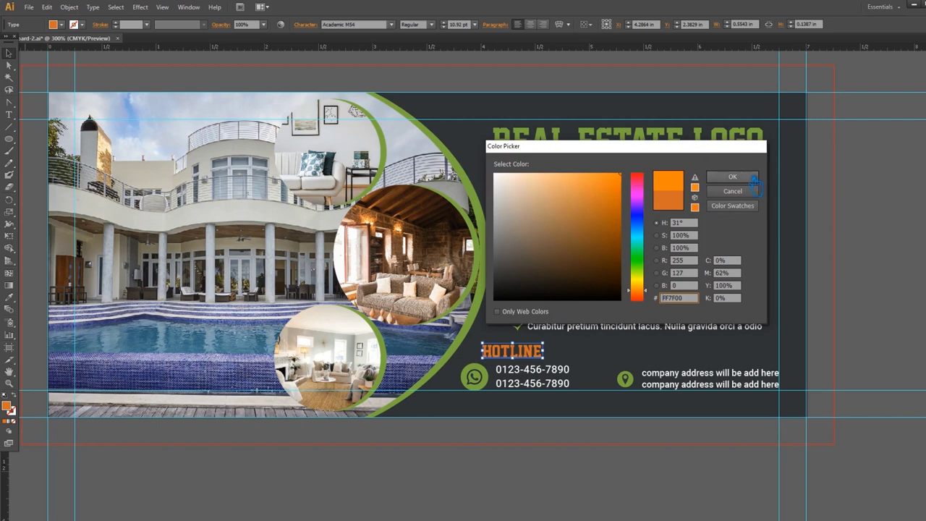
left_click(749, 179)
left_click(474, 376, "shift")
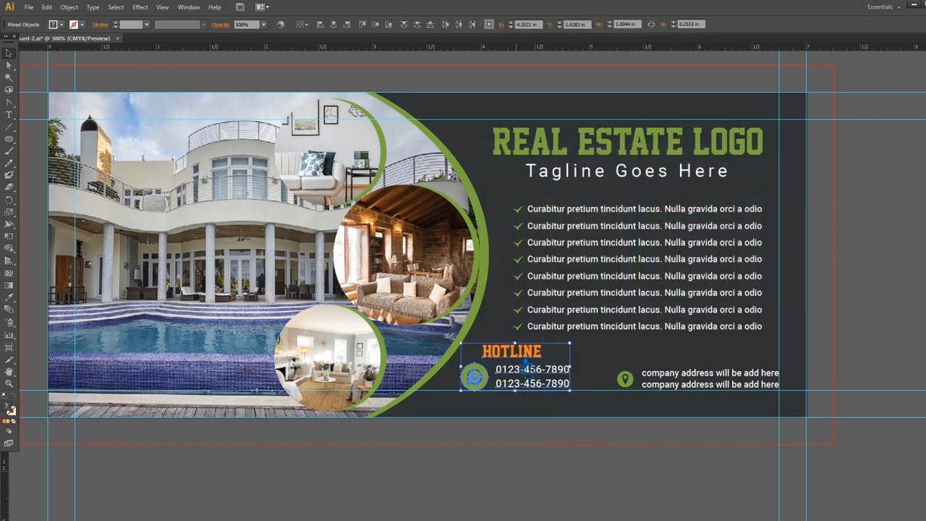
Centre HOTLINE horizontally over the phone numbers and delete the last bullet line
left_click(337, 28)
left_click(600, 439)
left_click(600, 327)
right_click(581, 331)
key("Escape")
key("Delete")
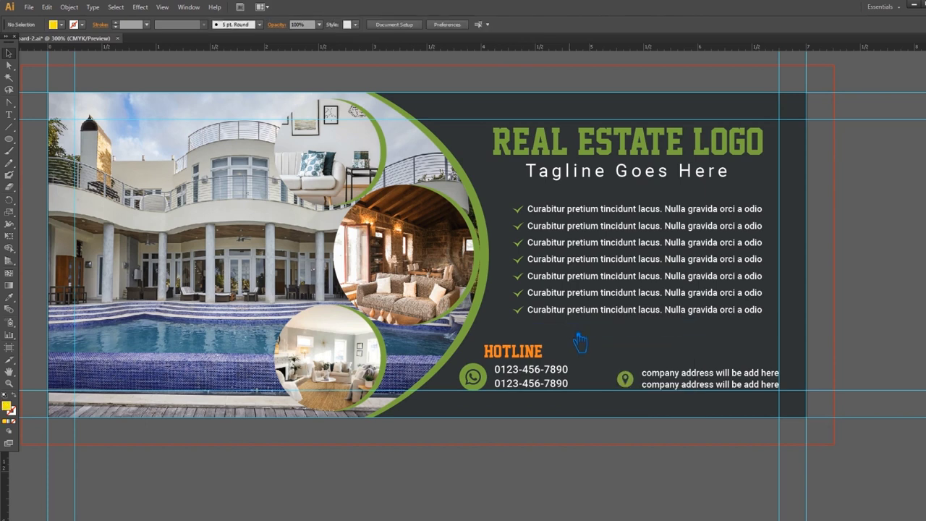
Nudge the remaining seven bullet lines down slightly
left_click_drag(628, 332, 515, 205)
key("Down")
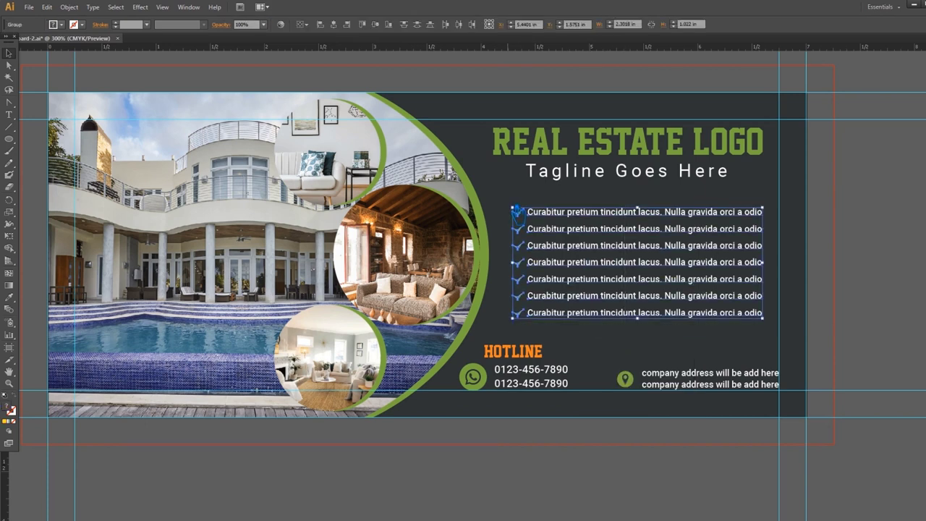
left_click(615, 350)
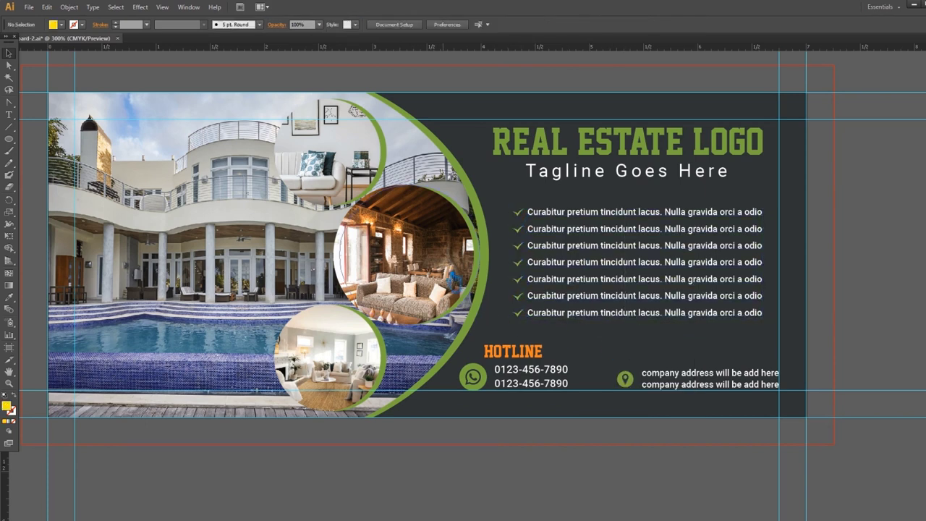
left_click(8, 114)
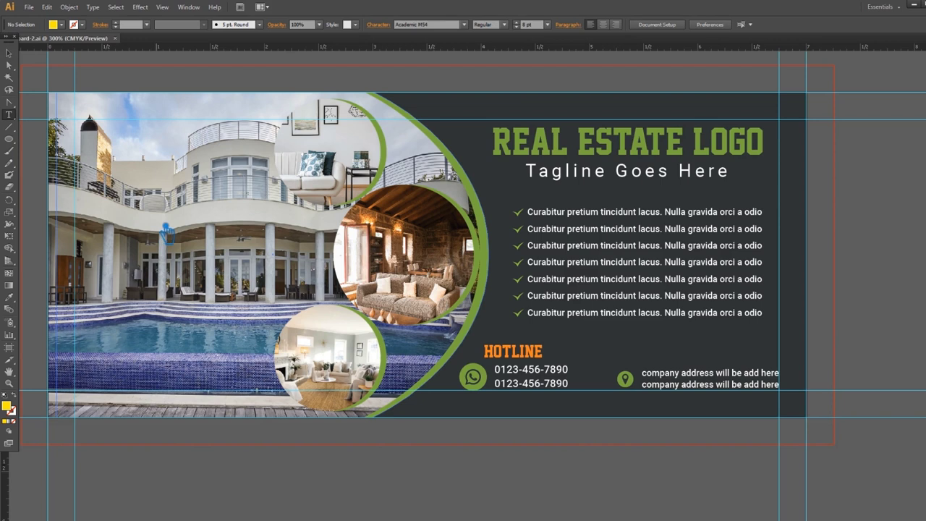
Add 18 pt SUMMER OFFER text on the house photo
left_click(167, 233)
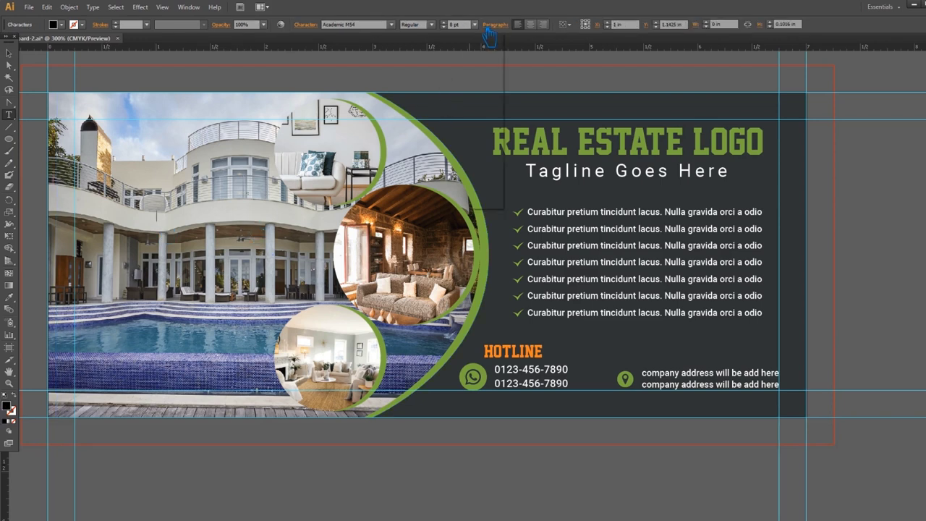
left_click(474, 24)
left_click(487, 139)
type("SUMMER")
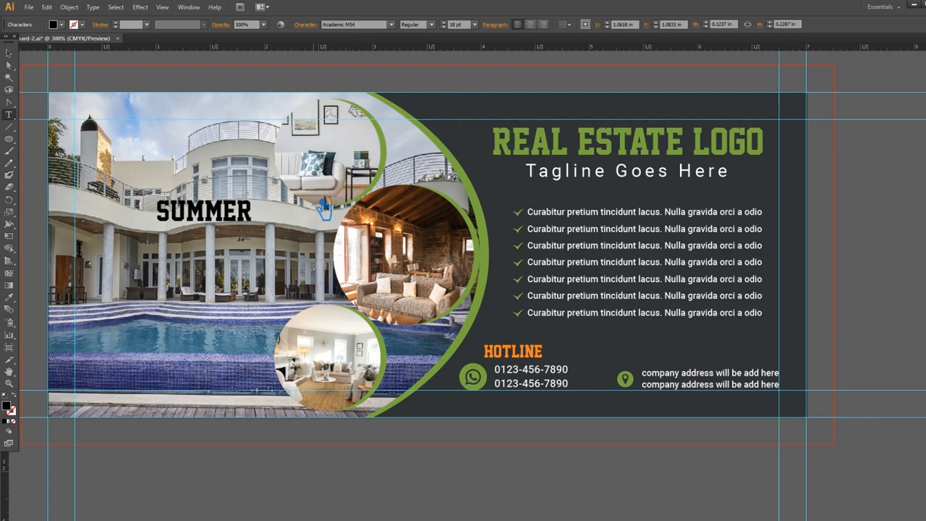
type(" OFFER")
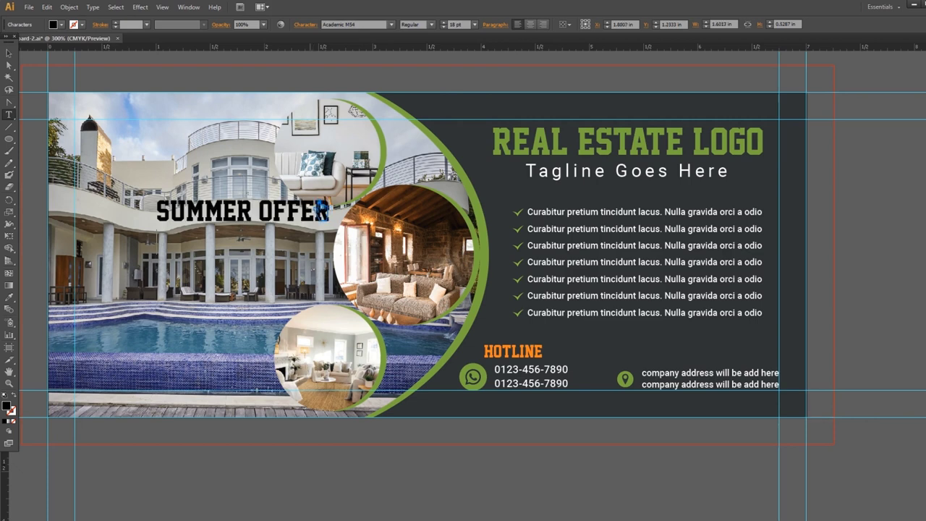
Eyedrop HOTLINE's style onto SUMMER OFFER and fill it cyan
left_click(8, 53)
left_click(9, 296)
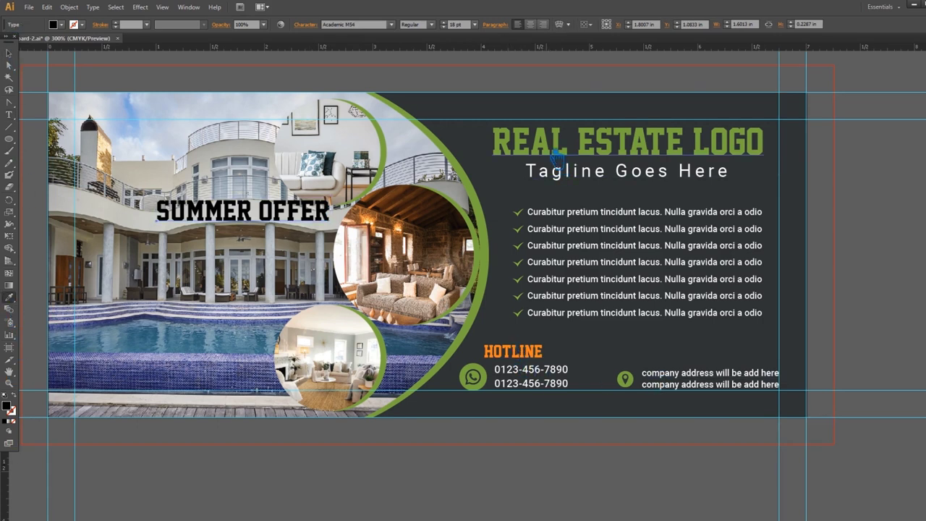
left_click(480, 330)
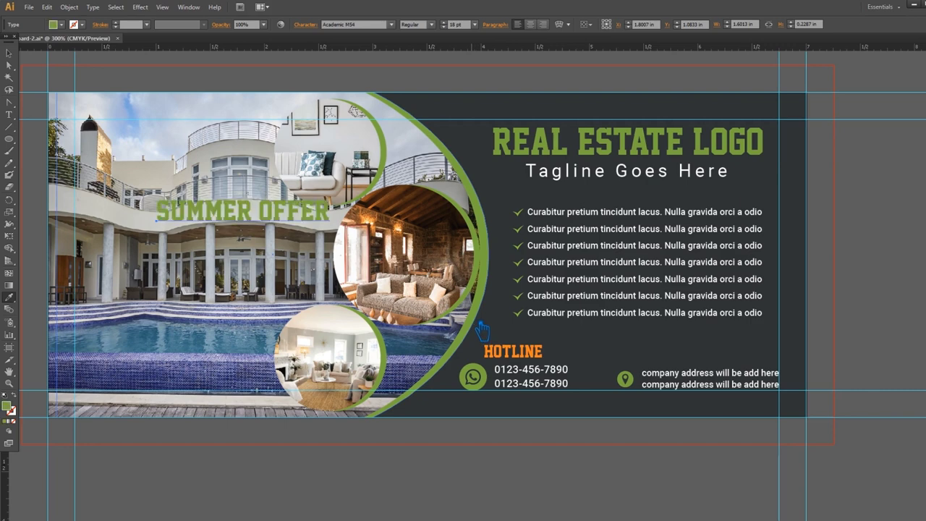
left_click(507, 356)
left_click(8, 53)
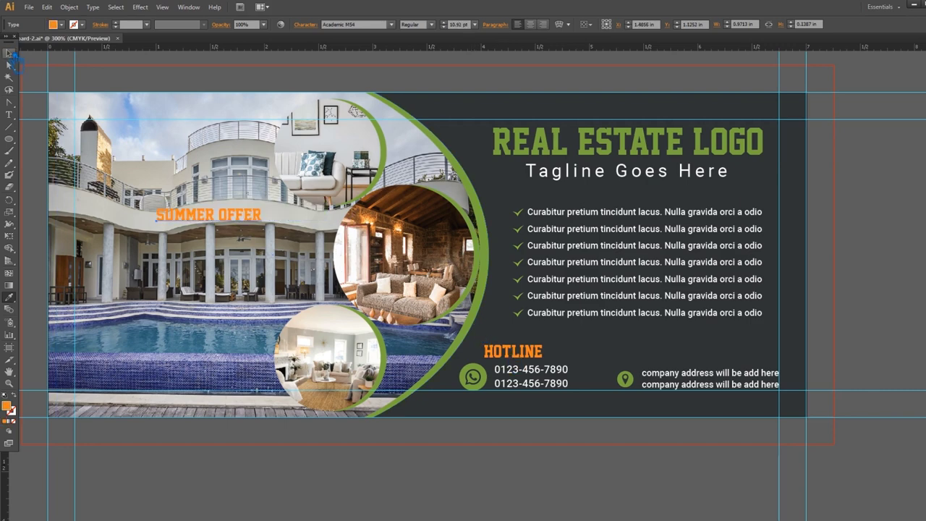
double_click(7, 406)
left_click(646, 237)
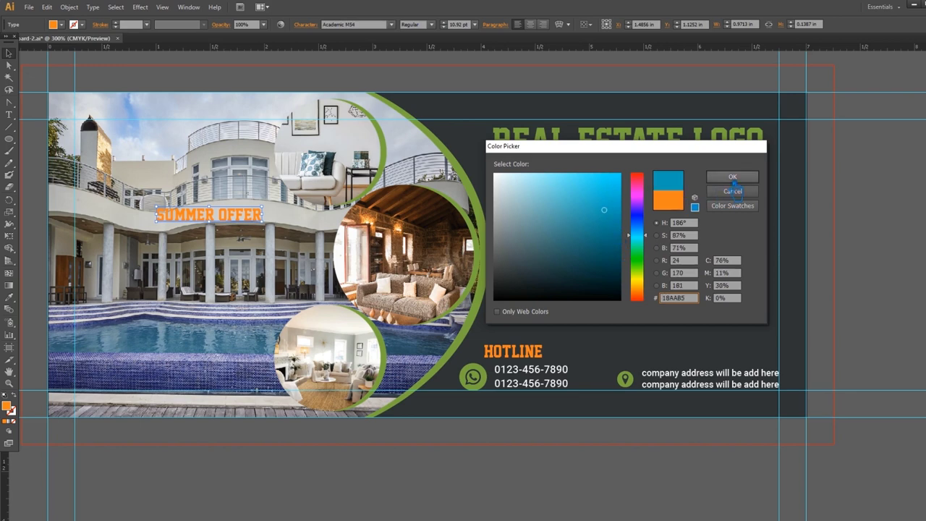
left_click(733, 179)
Enlarge SUMMER OFFER to about 19.45 pt and position it across the house photo
left_click_drag(262, 206, 344, 196)
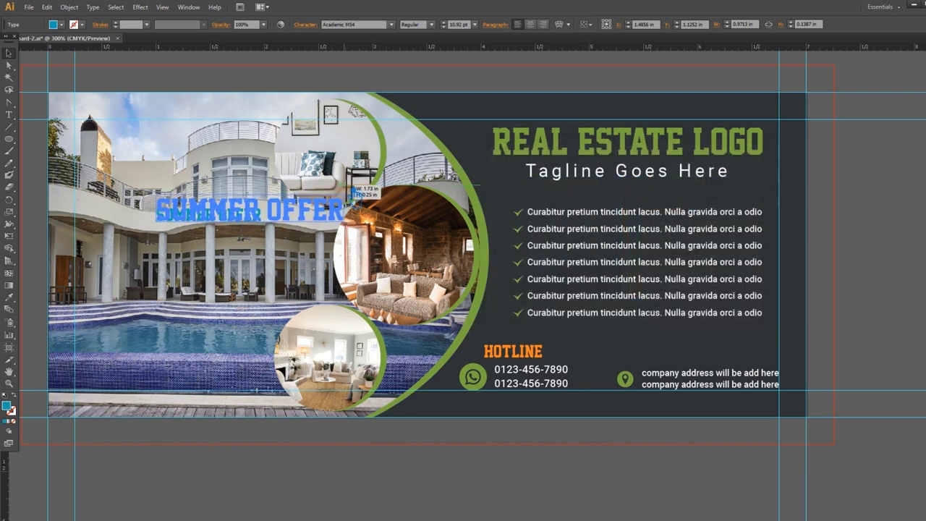
left_click_drag(301, 227, 259, 241)
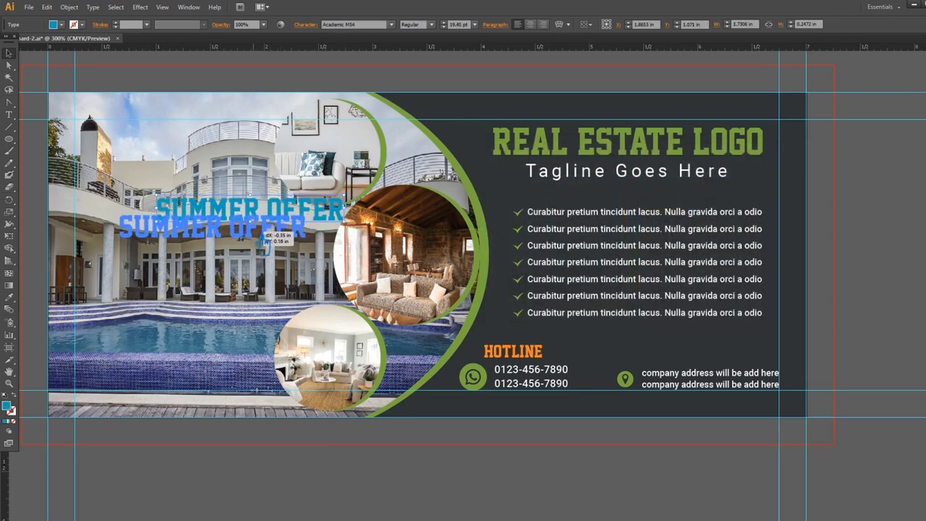
left_click_drag(261, 241, 260, 238)
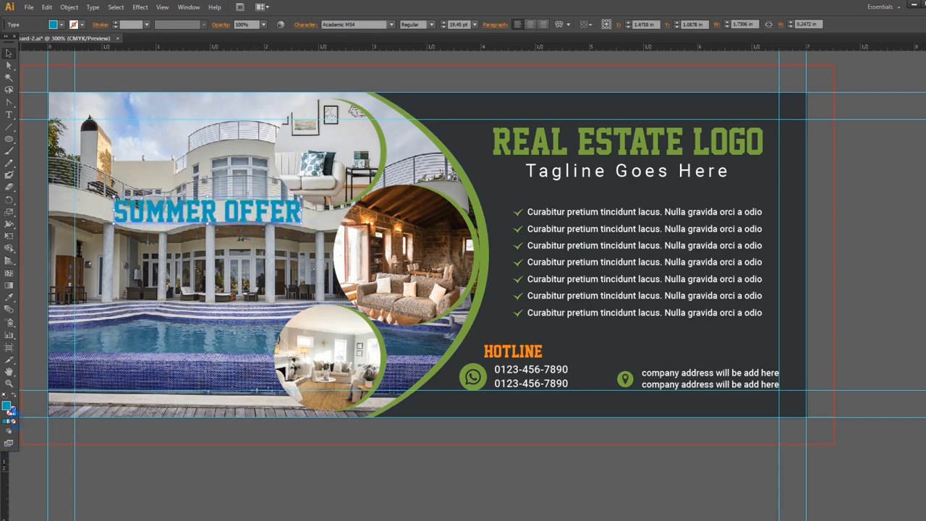
double_click(9, 407)
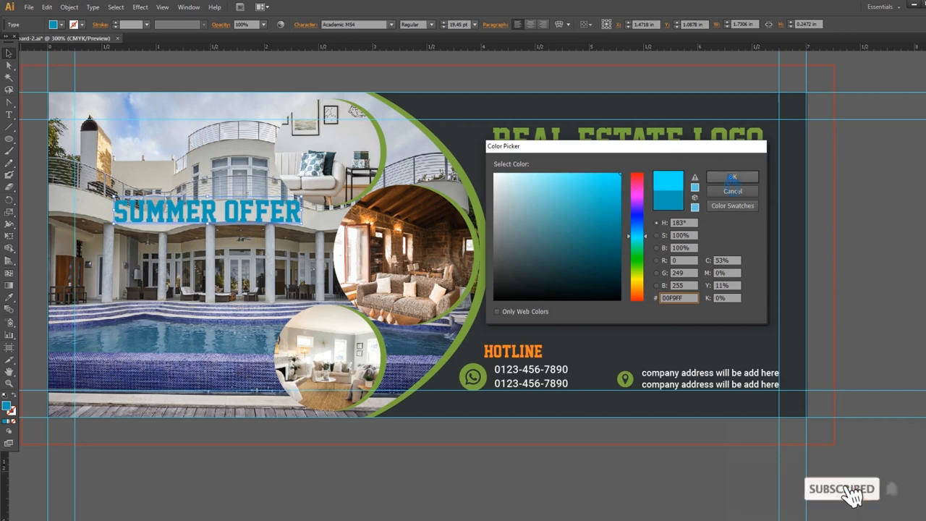
left_click(732, 176)
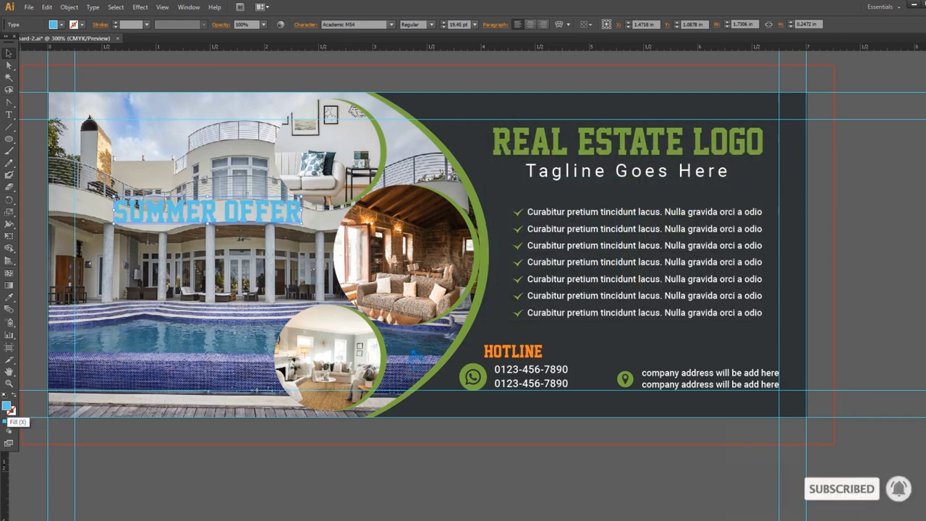
Recolour the SUMMER OFFER headline dark teal #214C4C
double_click(9, 407)
left_click(606, 248)
left_click(565, 263)
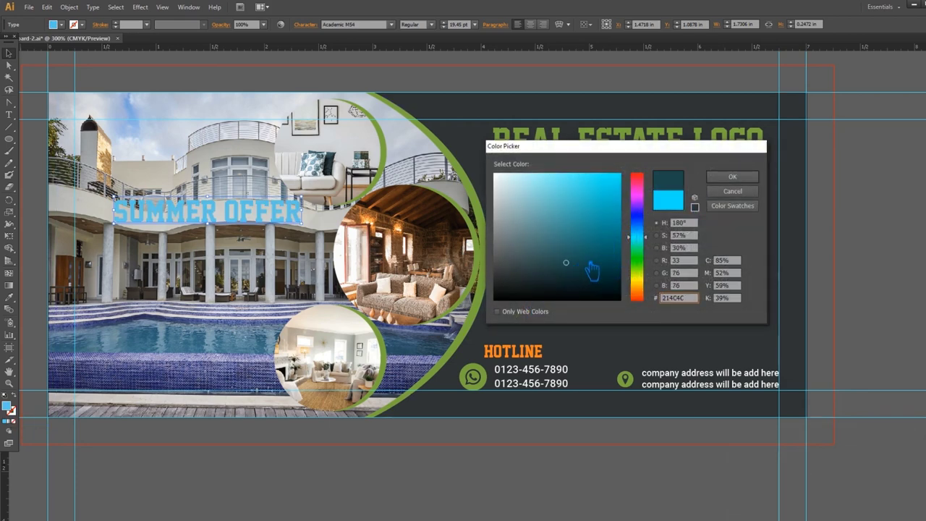
left_click(732, 177)
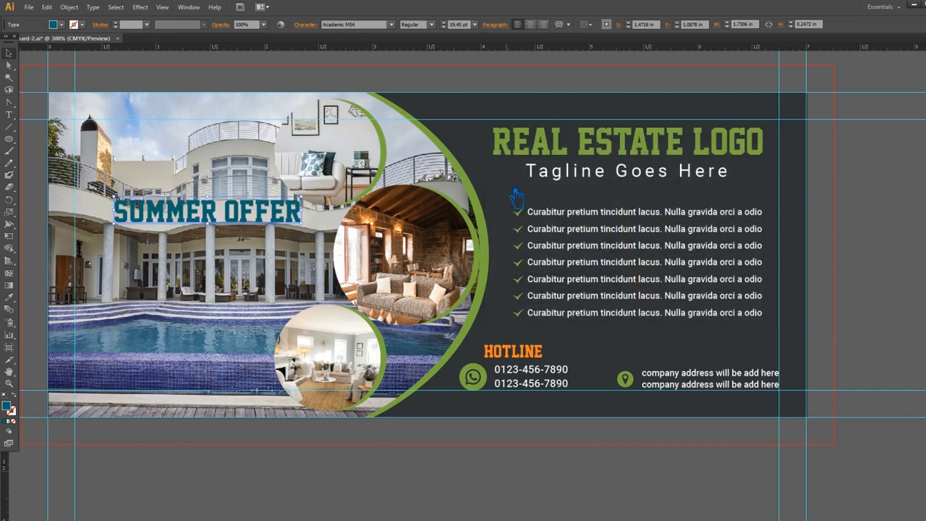
left_click(217, 267)
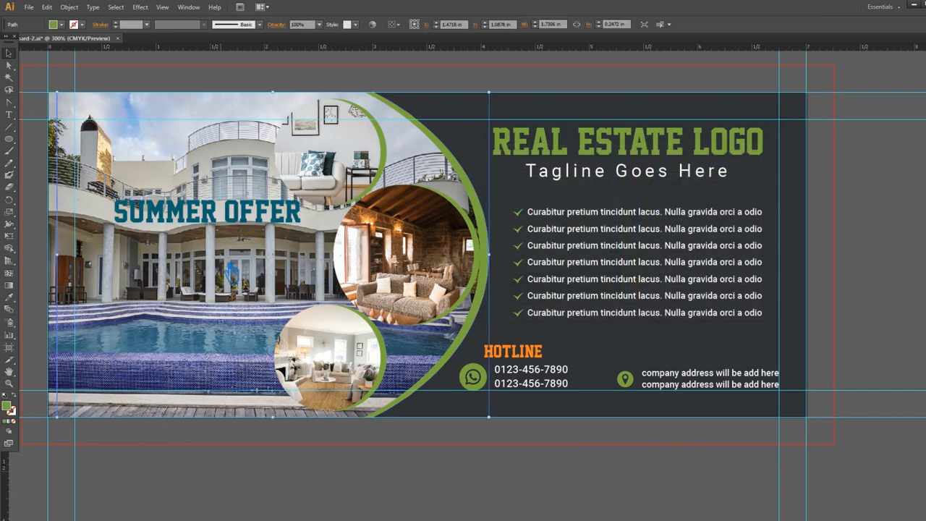
key("ctrl+shift+a")
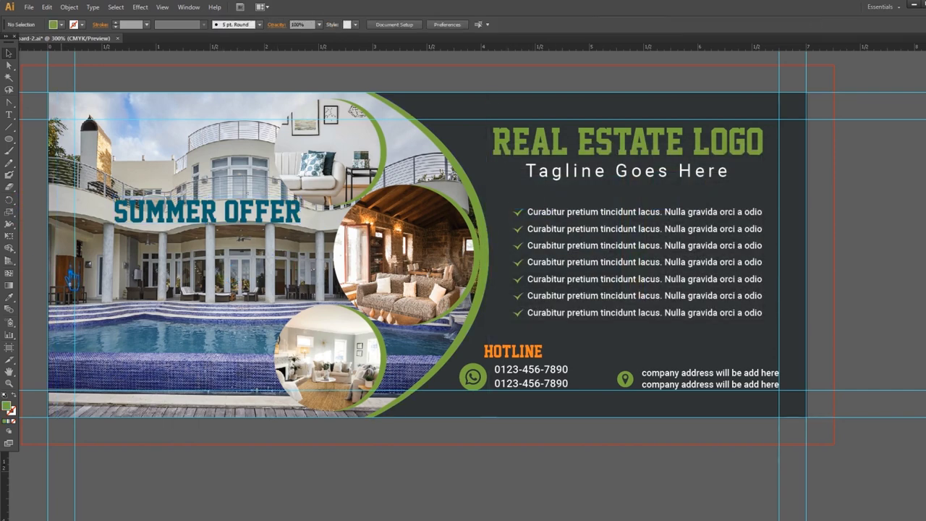
Add '35% Discount' text on the photo and eyedrop the icon's green onto it
left_click(9, 114)
left_click(174, 304)
type("35 DISCOUNT")
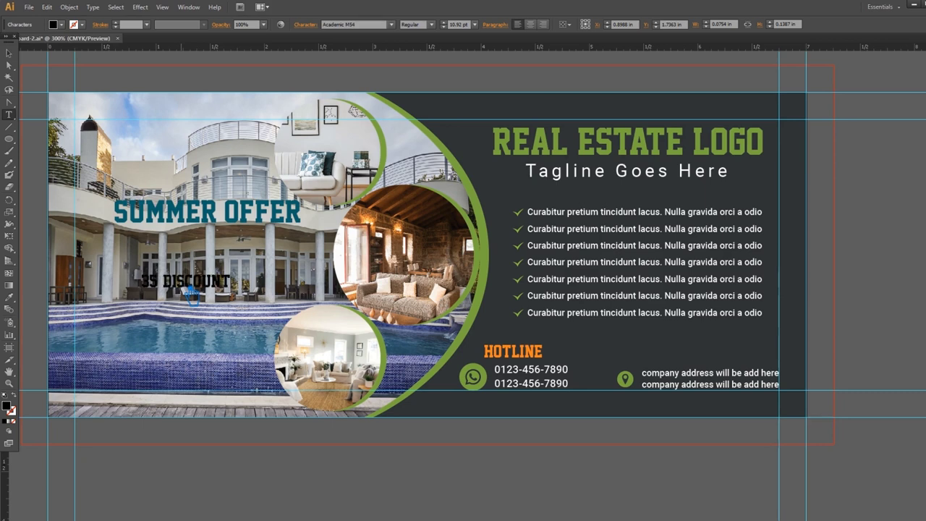
key("Escape")
left_click(9, 297)
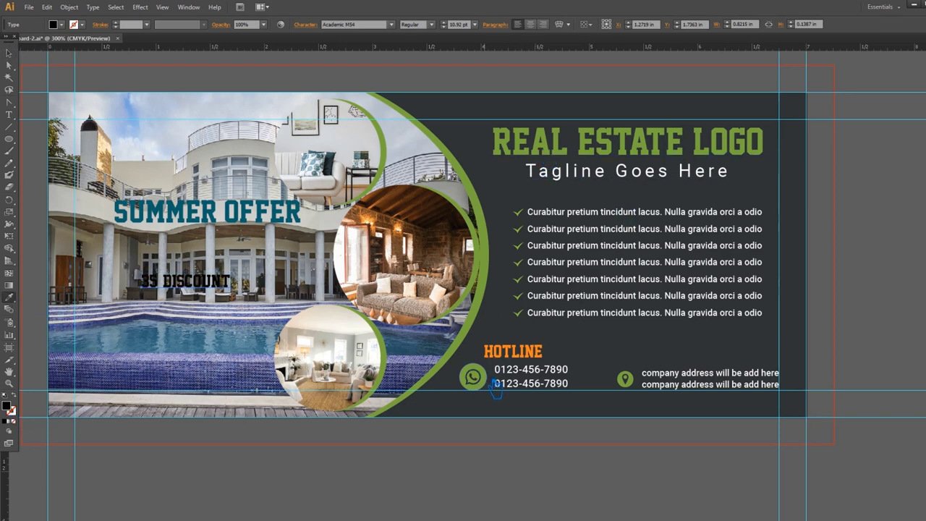
left_click(493, 387)
Set the discount text to Raleway Black with All Caps
left_click(10, 53)
left_click(365, 24)
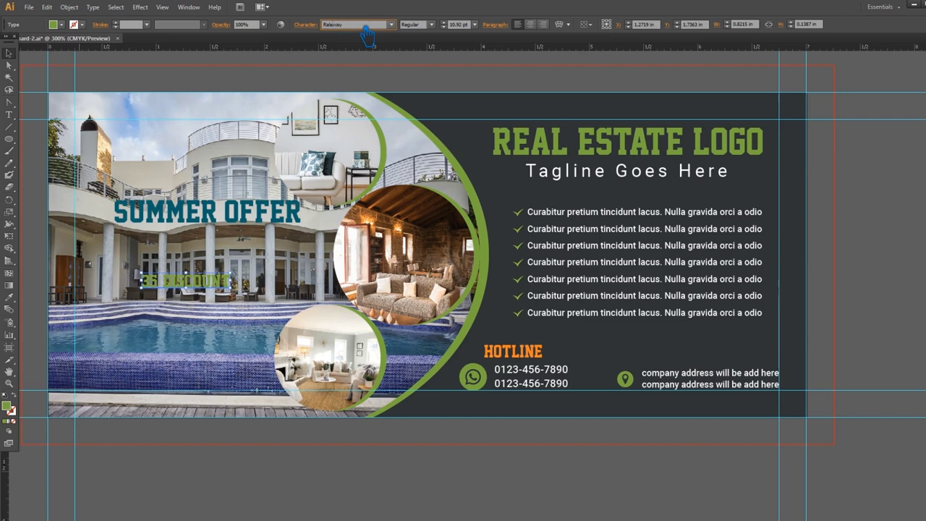
key("Return")
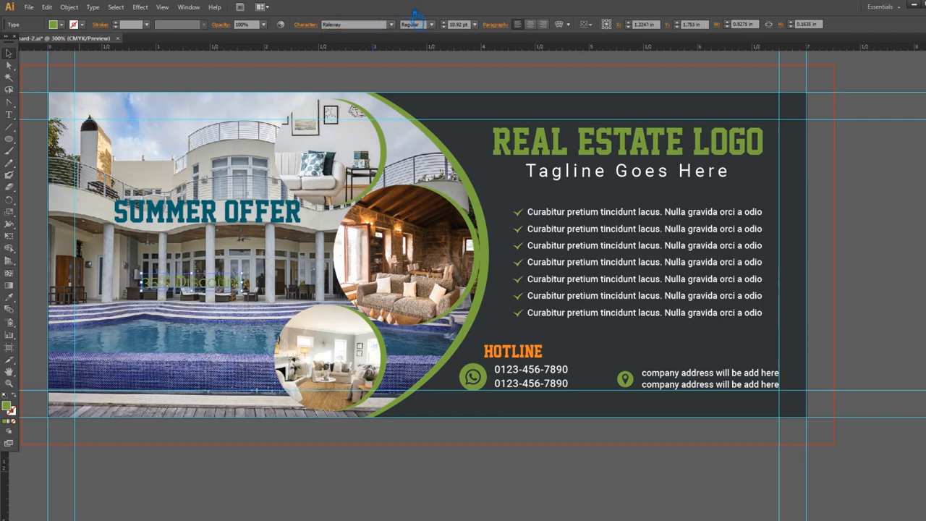
left_click(432, 24)
left_click(417, 211)
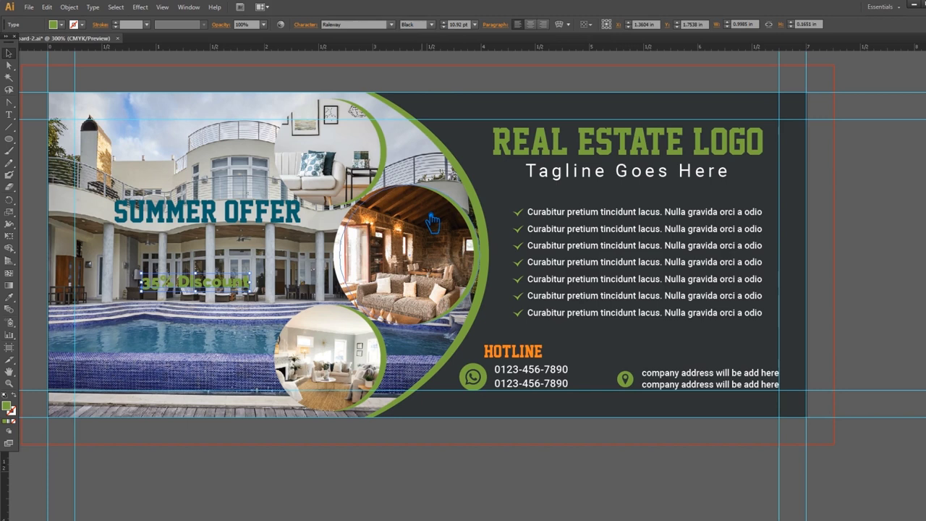
left_click(315, 26)
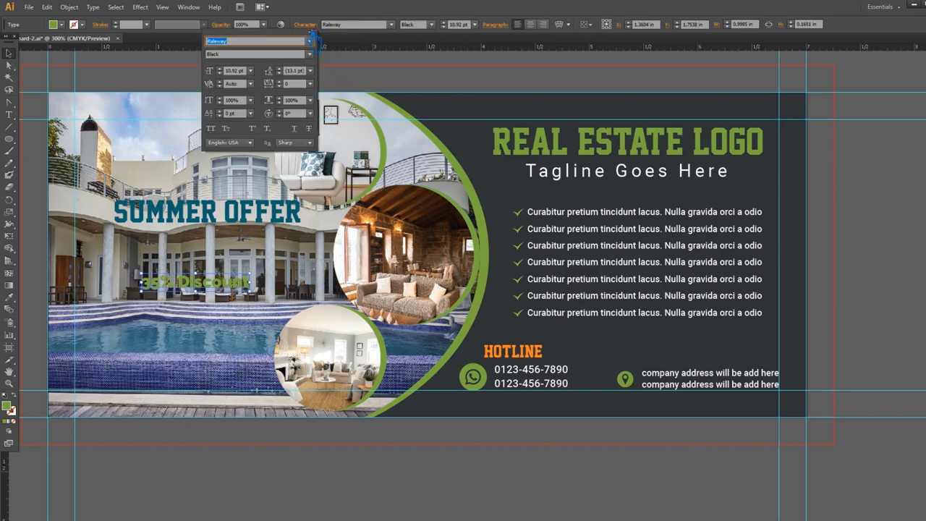
left_click(211, 128)
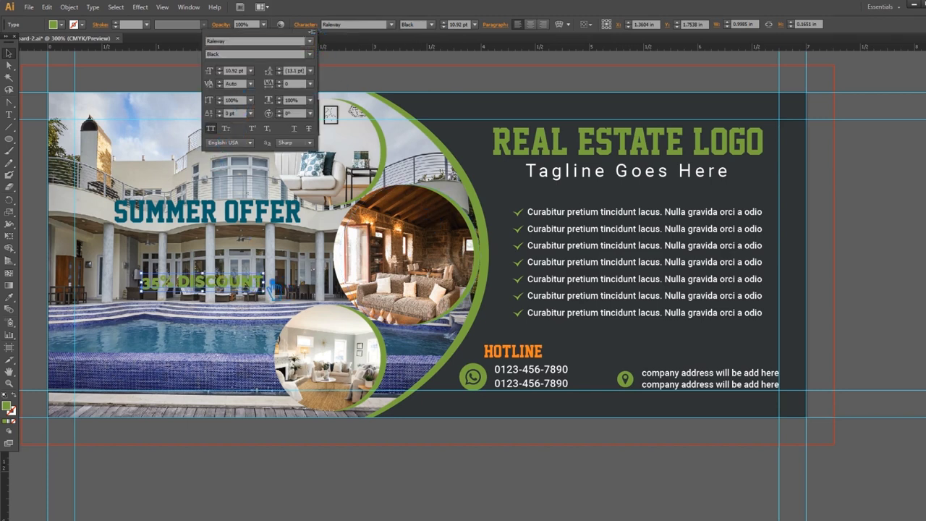
left_click(274, 287)
Enlarge 35% DISCOUNT and position it just beneath SUMMER OFFER
mouse_move(264, 289)
left_mouse_down()
mouse_move(293, 292)
mouse_move(258, 254)
left_mouse_up()
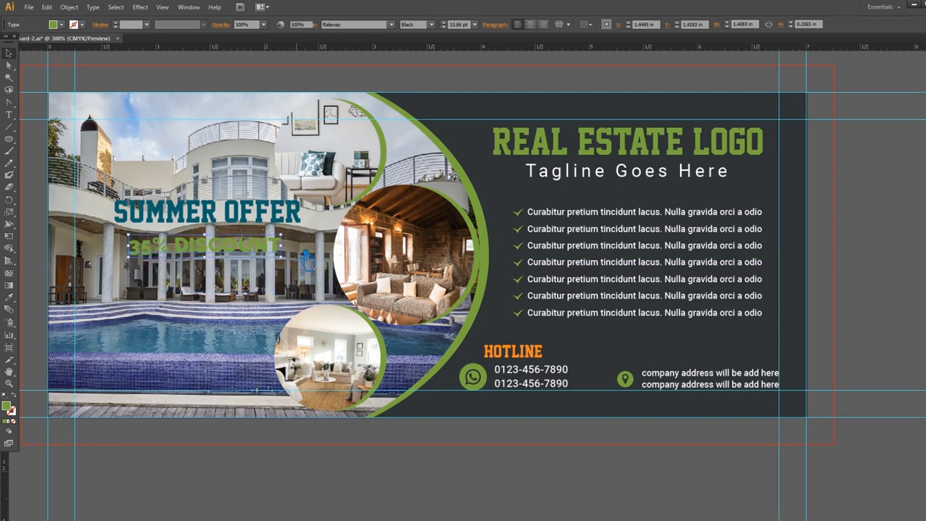
left_click(128, 190)
left_click_drag(127, 189, 149, 219)
left_click(349, 382)
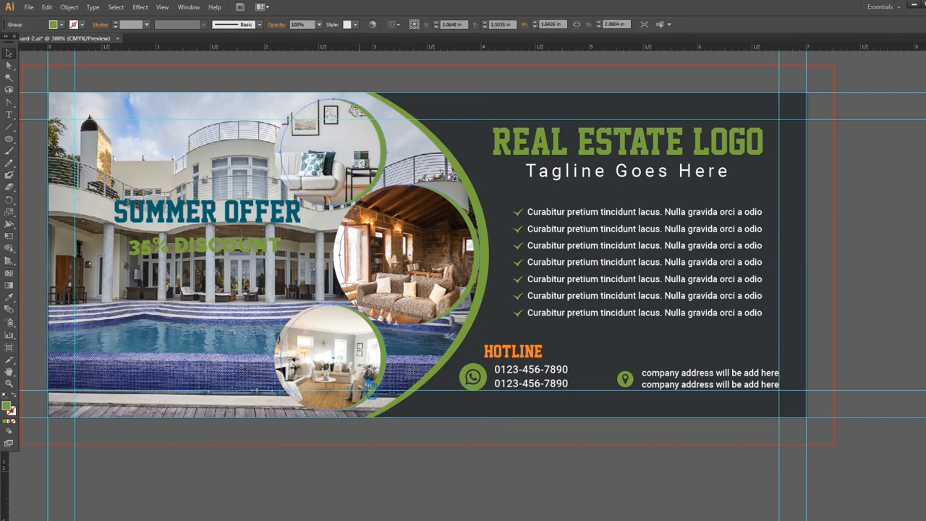
left_click(203, 239)
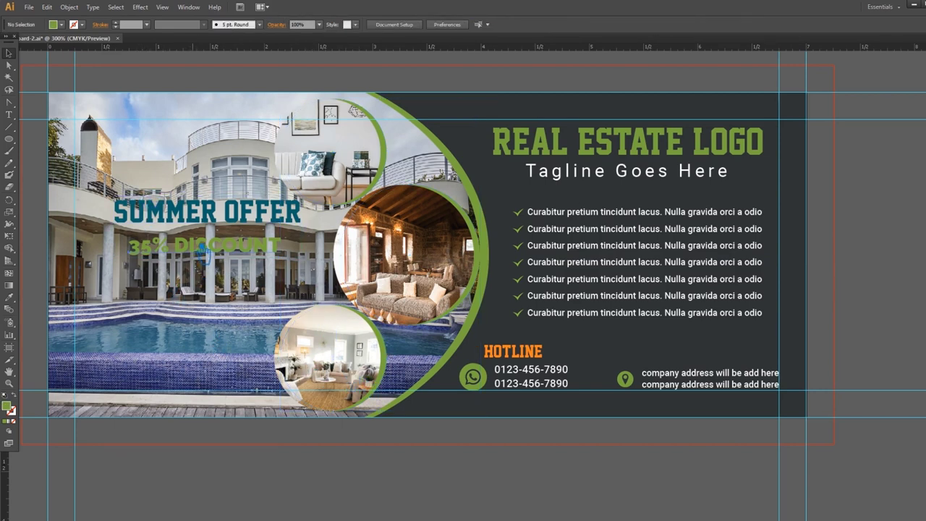
left_click(206, 244)
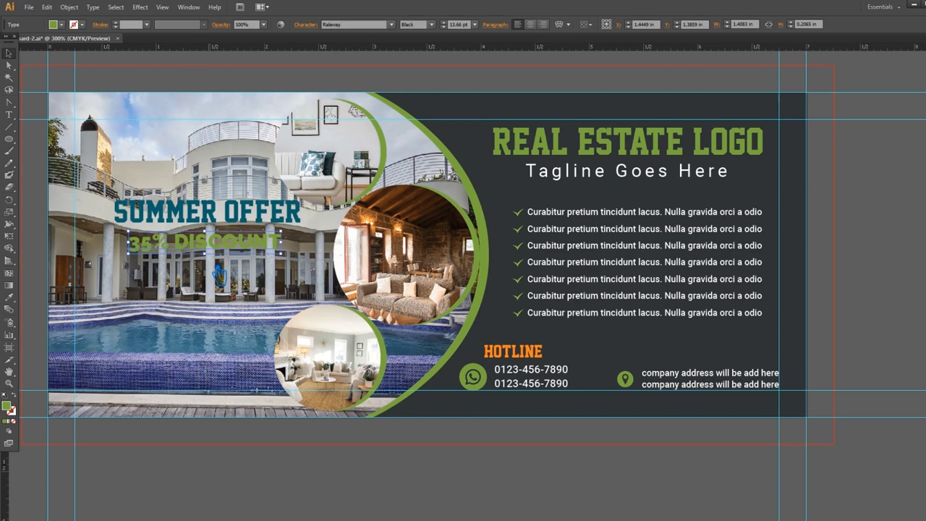
key("ctrl+shift+a")
left_click_drag(9, 138, 70, 150)
Draw a green rectangle across the photo's left side, layered above the photo but below the text
left_click(70, 151)
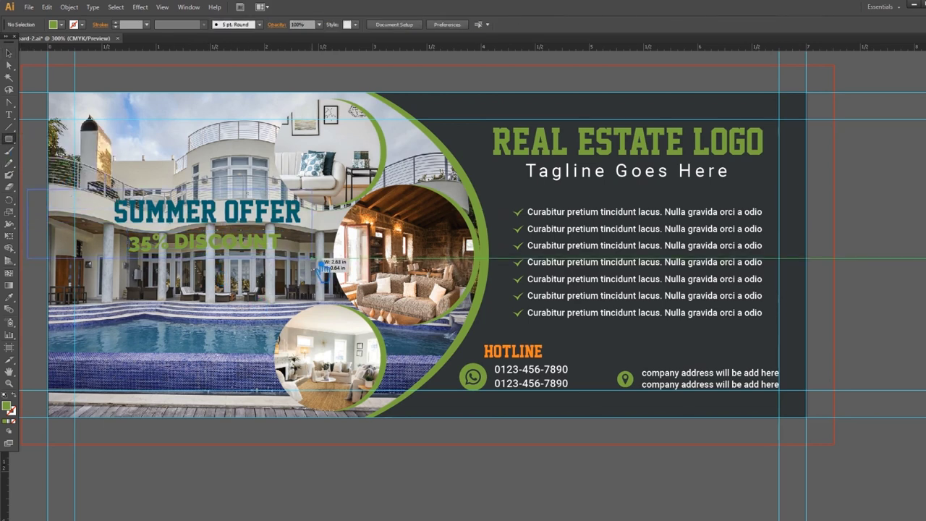
left_click_drag(27, 188, 313, 258)
key("ctrl+shift+bracketleft")
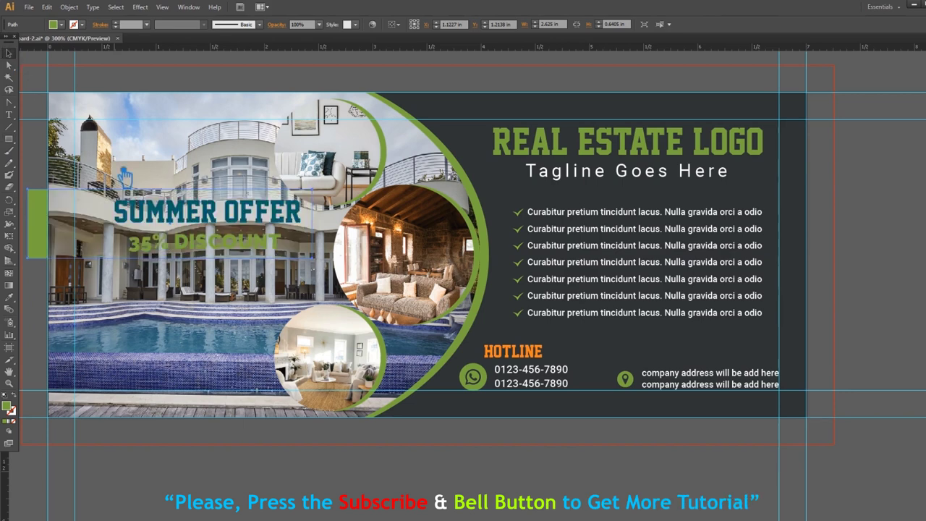
left_click(251, 275)
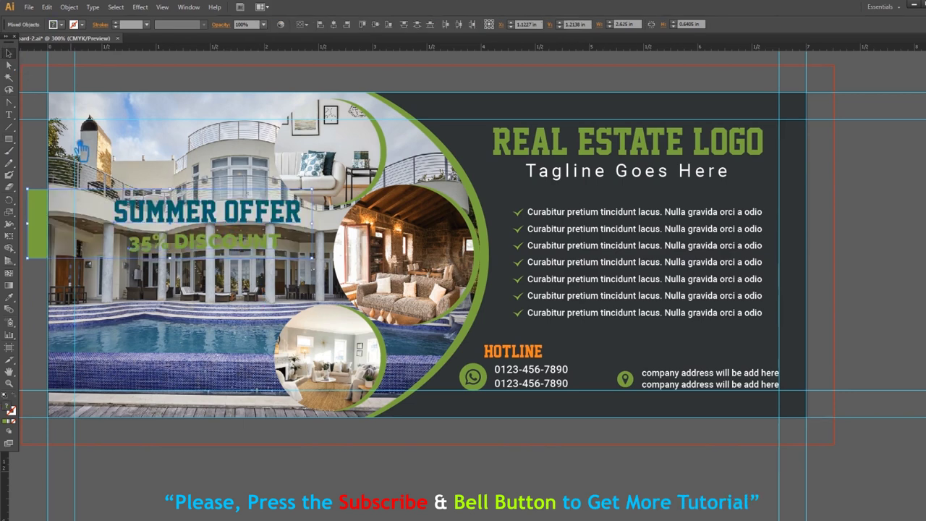
key("ctrl+shift+bracketleft")
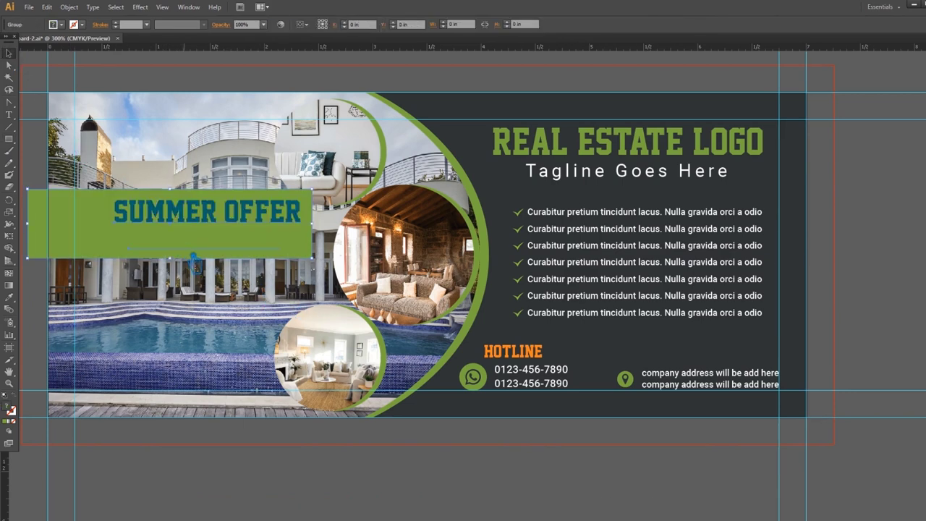
key("a")
left_click(201, 250)
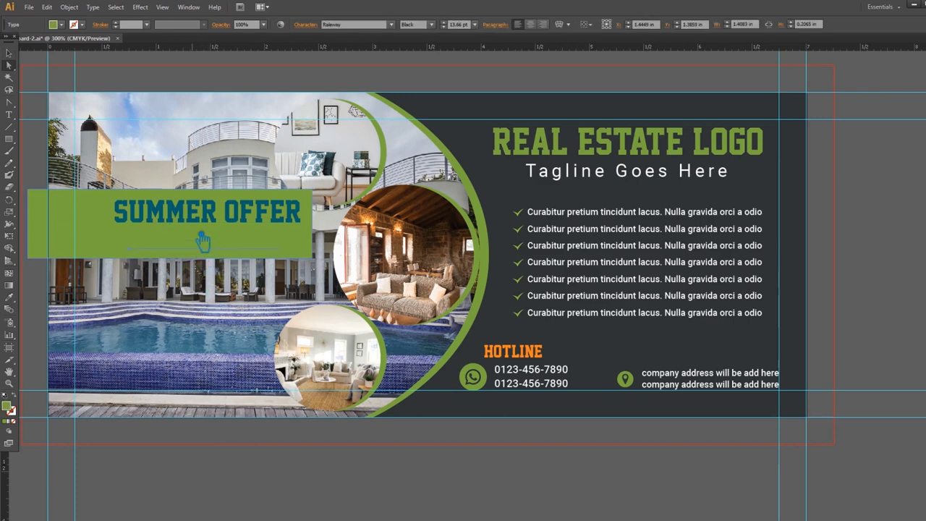
Make the 35% DISCOUNT text white
double_click(7, 407)
left_click(494, 173)
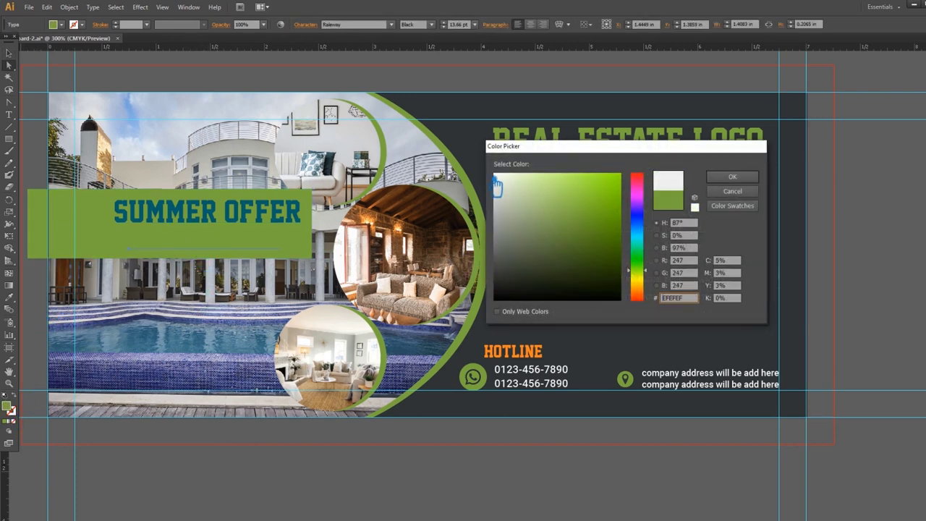
left_click(733, 177)
left_click(9, 53)
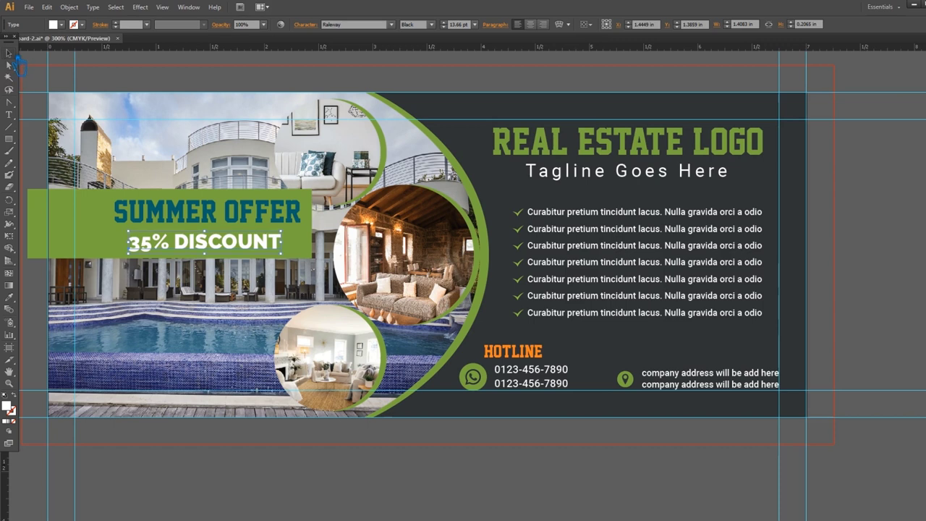
Try eyedropping HOTLINE's orange onto SUMMER OFFER, then undo it
left_click(266, 223)
key("a")
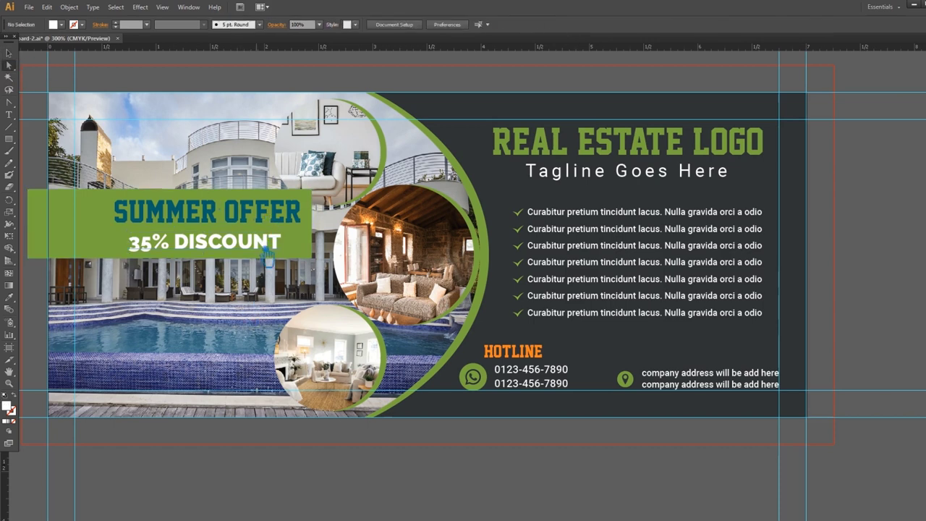
left_click(264, 217)
left_click(8, 297)
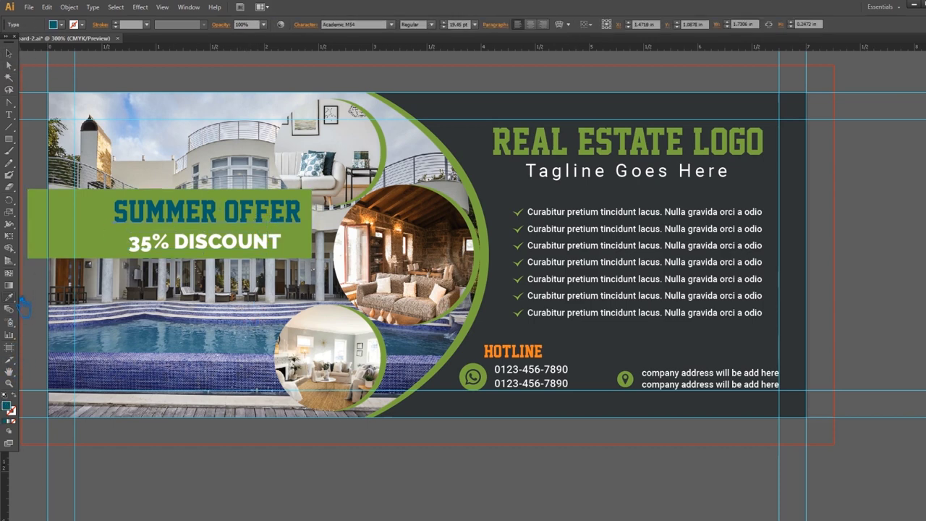
left_click(508, 359)
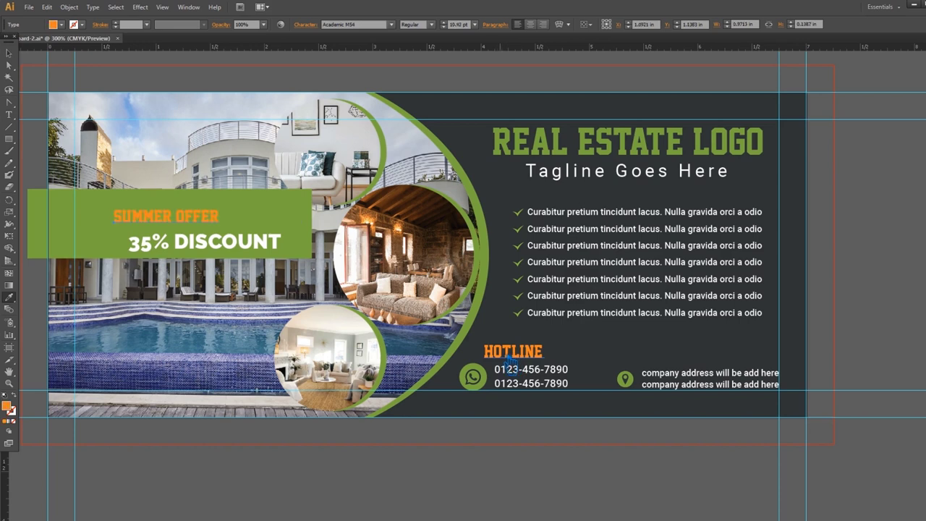
left_click(8, 54)
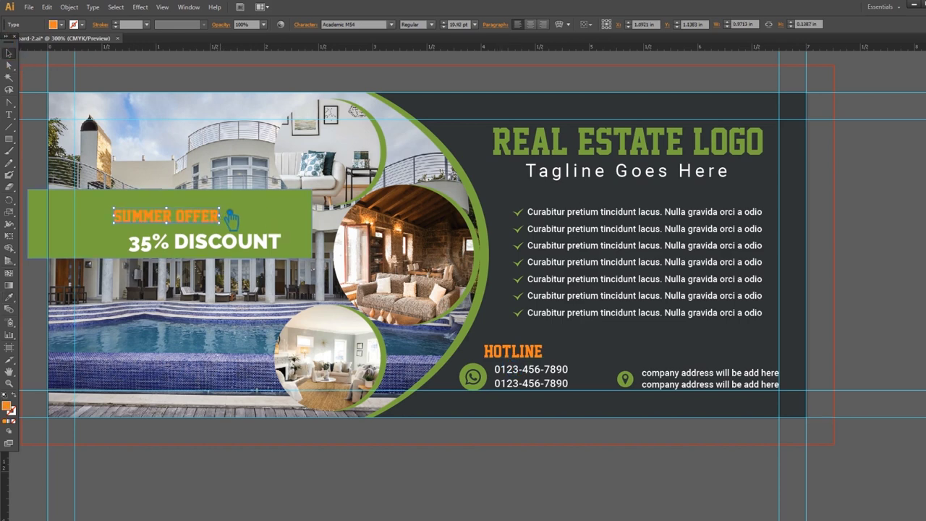
key("ctrl+z")
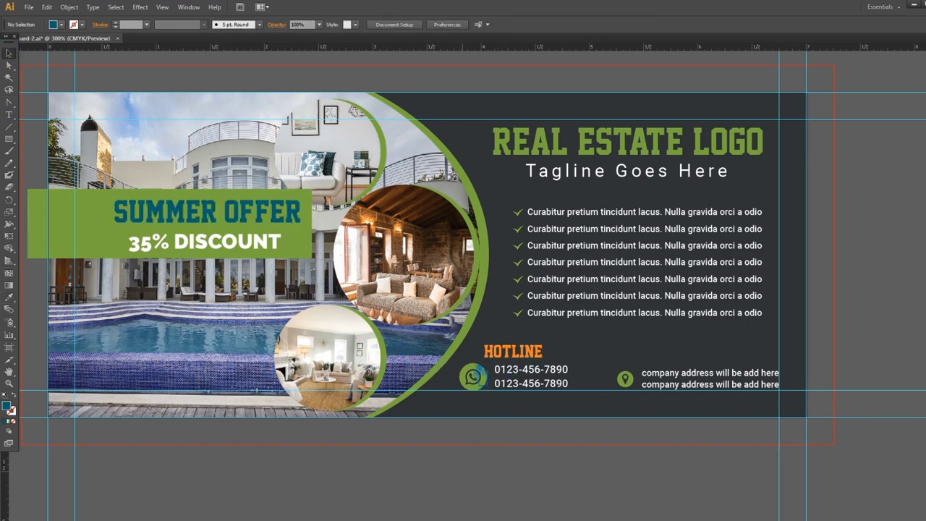
Fill SUMMER OFFER with orange F47E1F and nudge it slightly down
key("i")
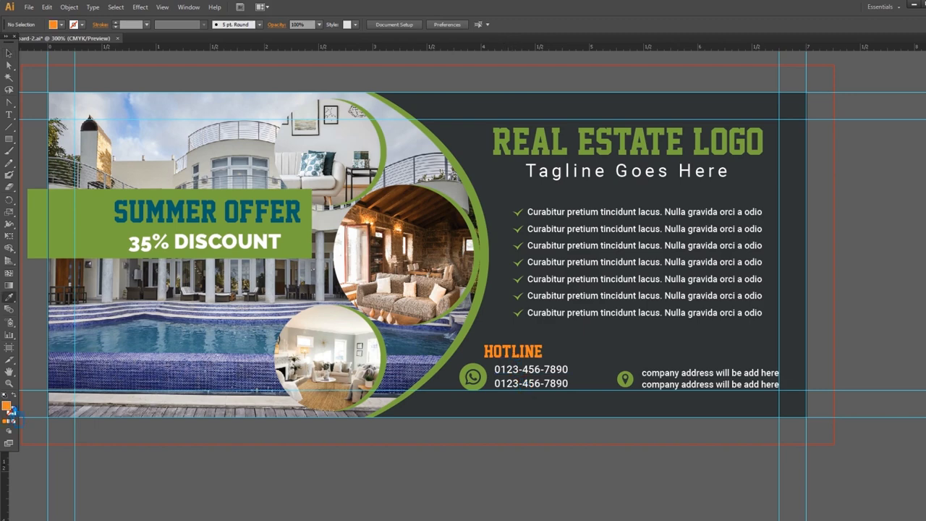
double_click(7, 406)
left_click(732, 177)
left_click(8, 65)
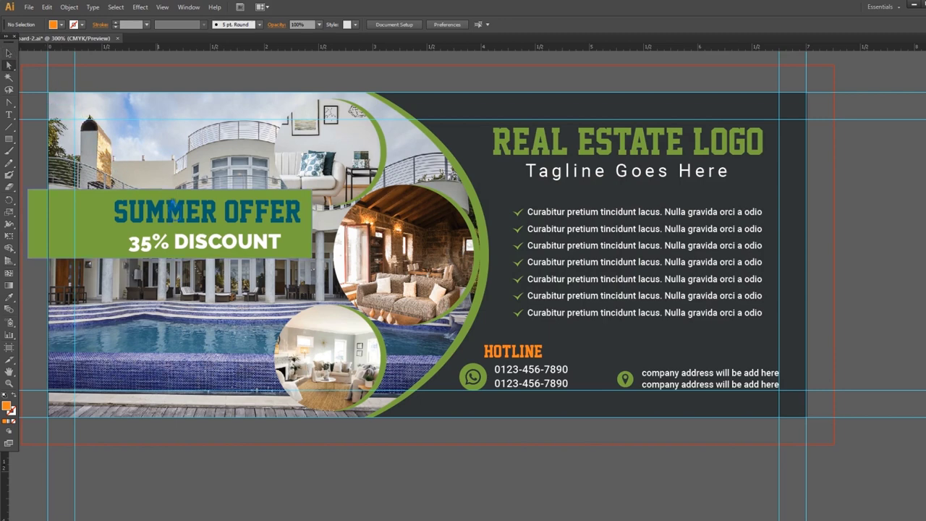
left_click(182, 227)
double_click(7, 406)
left_click(732, 177)
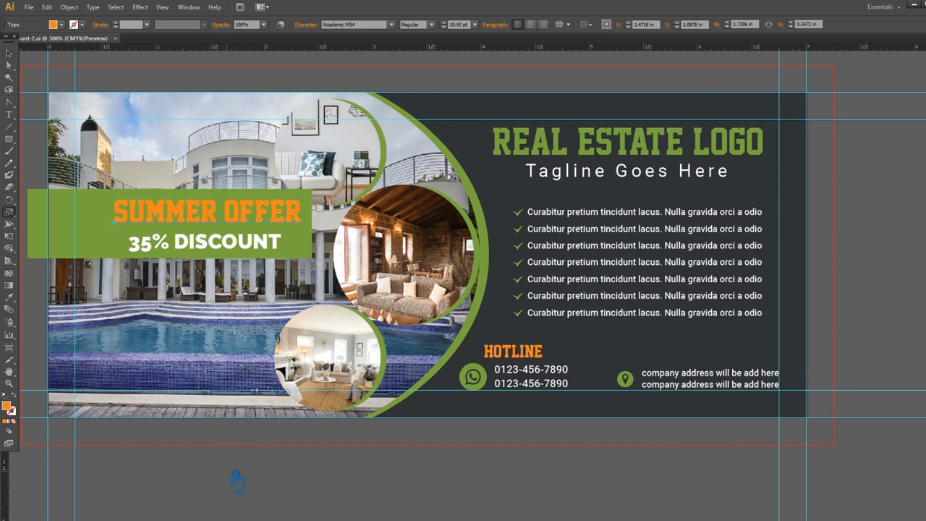
key("Down")
key("Down")
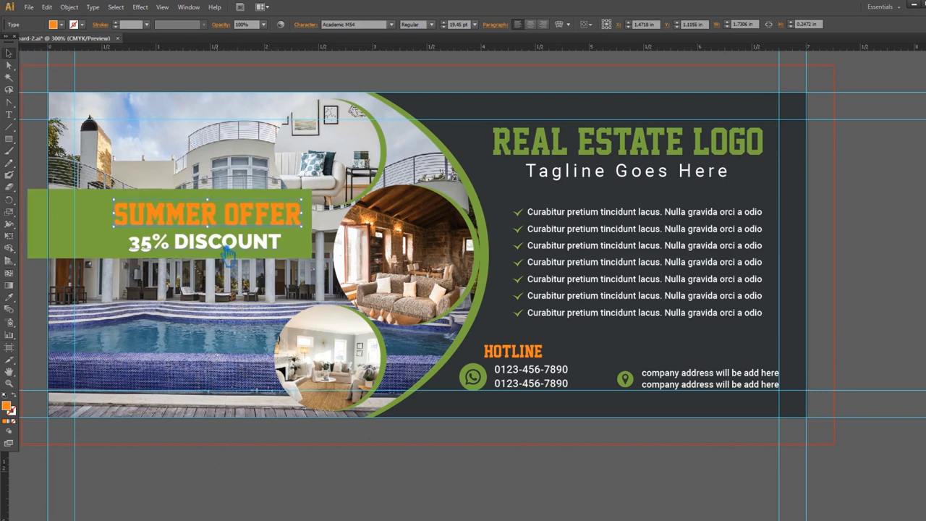
Nudge 35% DISCOUNT up one point, closer beneath SUMMER OFFER
right_click(217, 239)
left_click(248, 308)
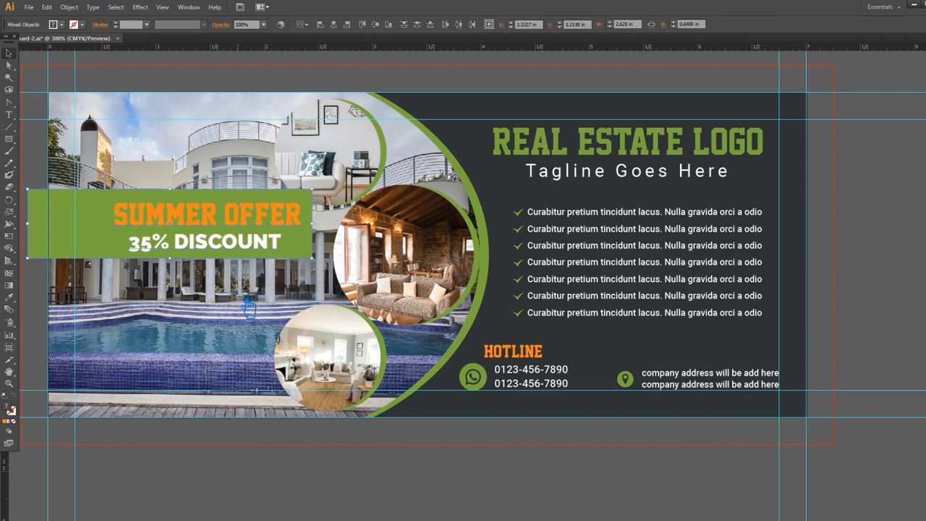
left_click(221, 246)
key("Up")
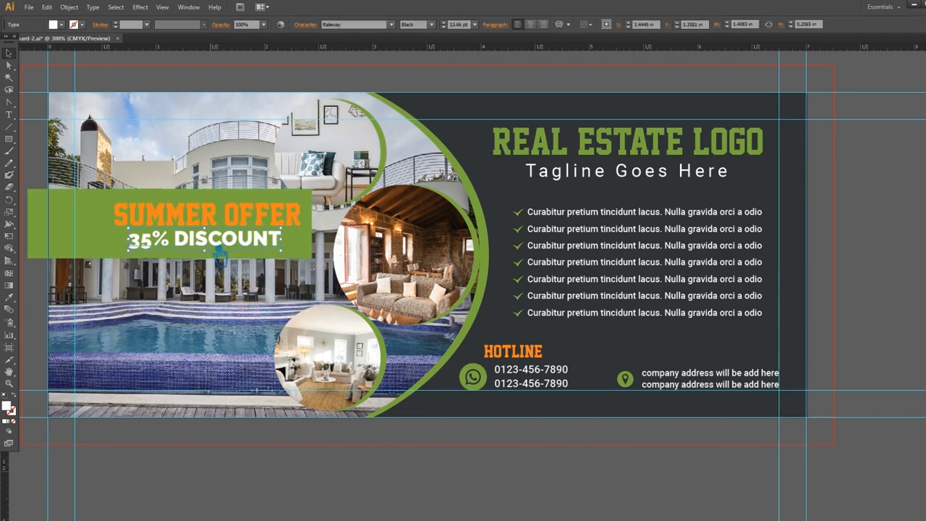
left_click(217, 223)
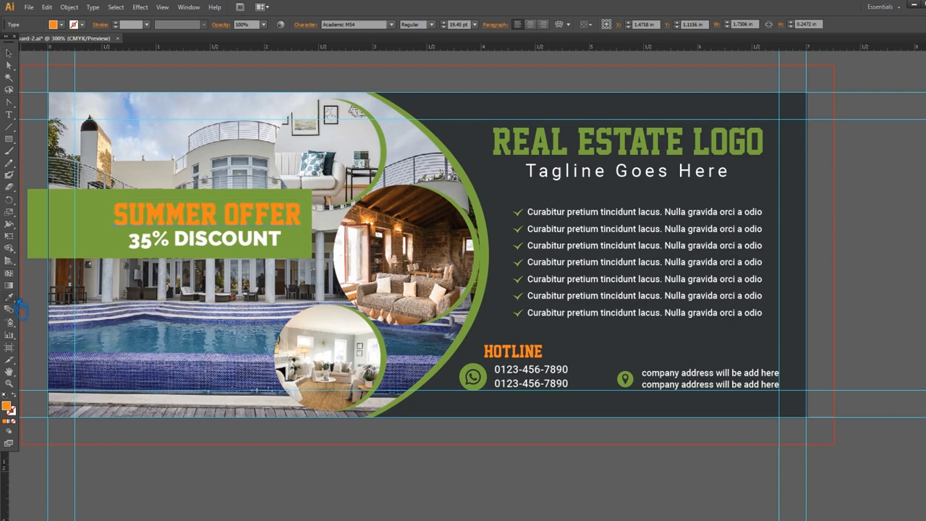
Try a very light blue fill on the SUMMER OFFER heading
double_click(8, 408)
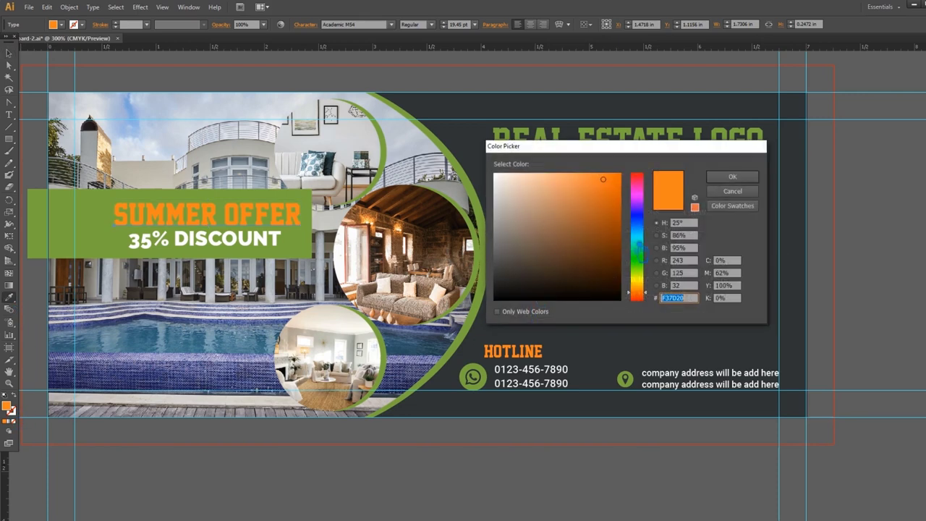
left_click(636, 235)
left_click_drag(541, 212, 515, 174)
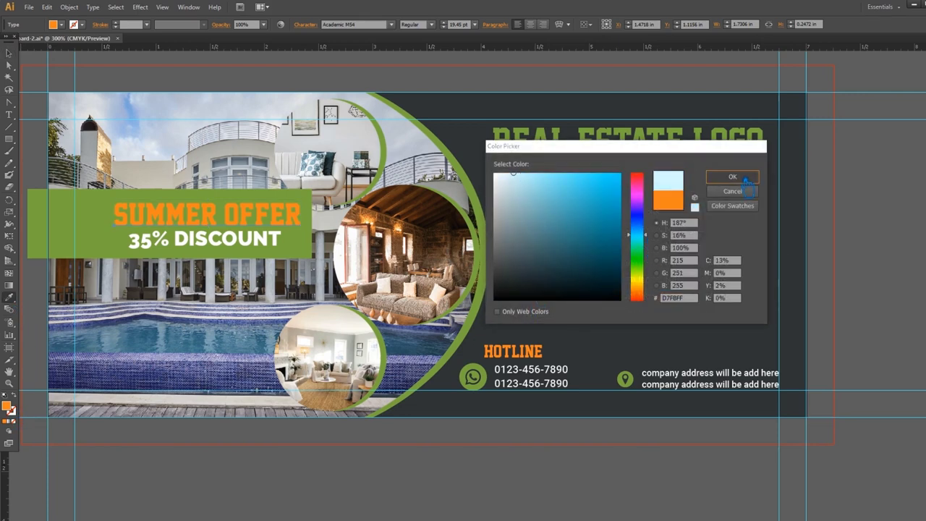
left_click(732, 177)
left_click(159, 304)
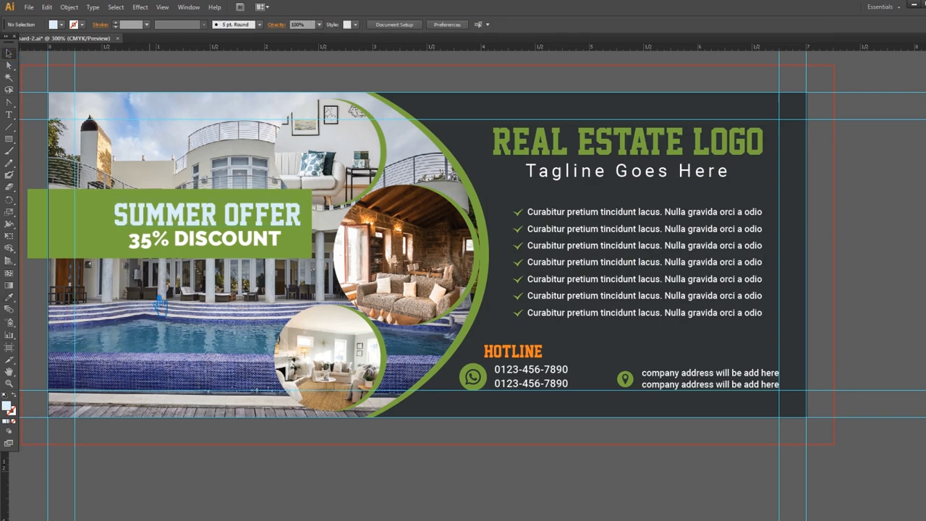
Change the SUMMER OFFER fill to pure white instead
left_click(195, 217)
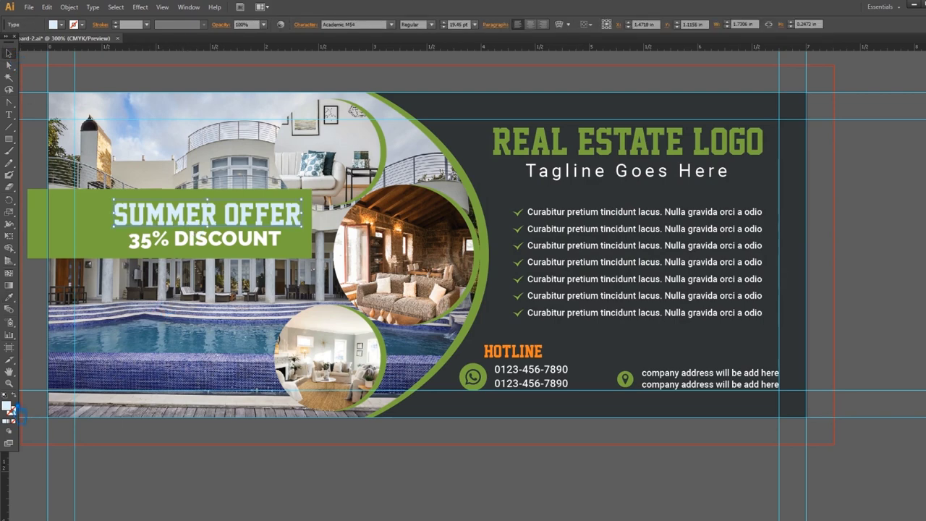
double_click(15, 410)
left_click(496, 181)
left_click(735, 176)
left_click(170, 334)
left_click(97, 227)
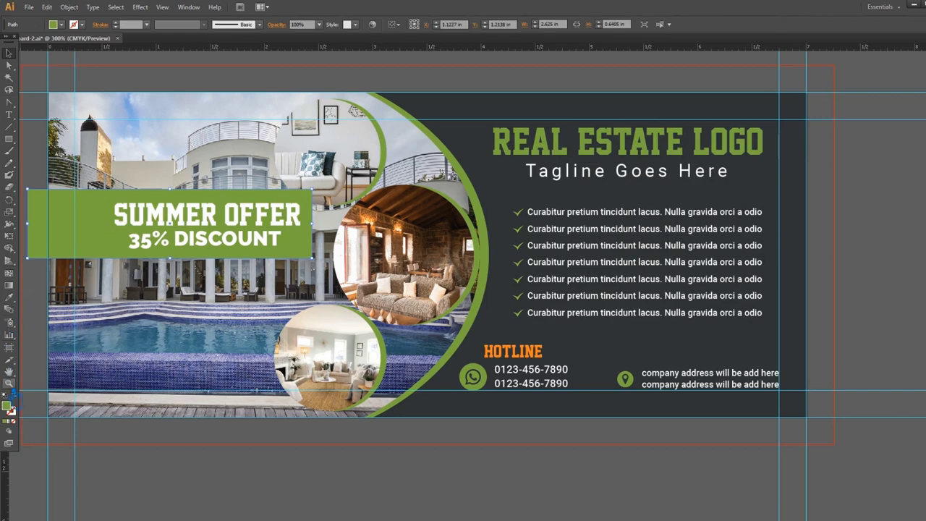
Fill the banner rectangle with dark green #2C420F and set its opacity to 50%
double_click(15, 410)
left_click(593, 268)
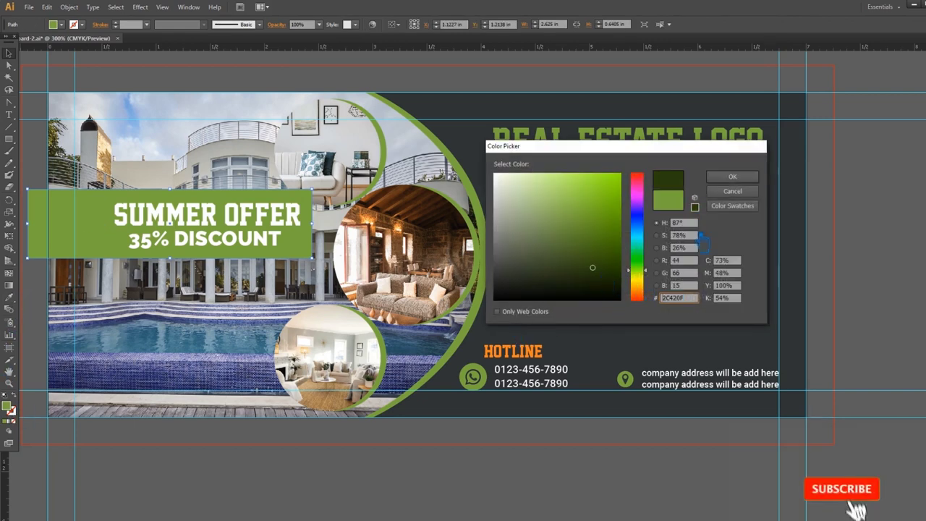
left_click(732, 177)
left_click(319, 25)
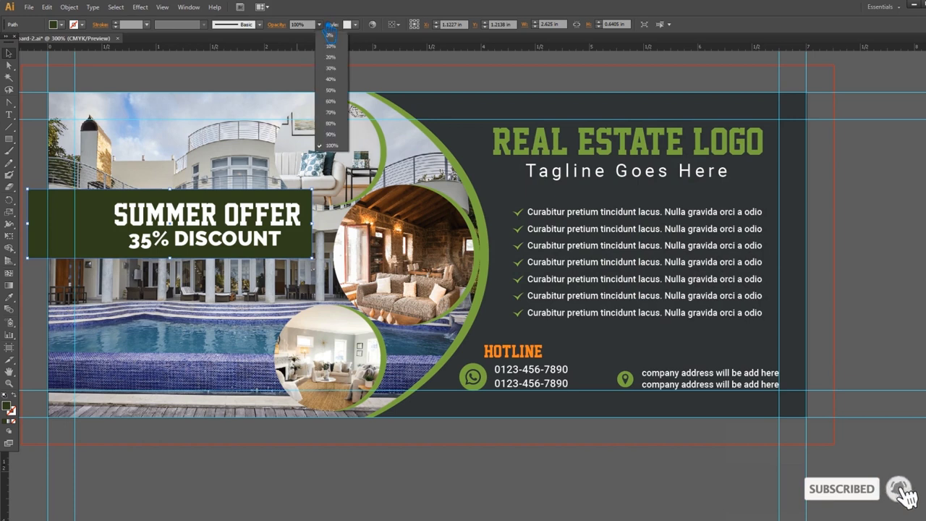
left_click(340, 89)
left_click(345, 249)
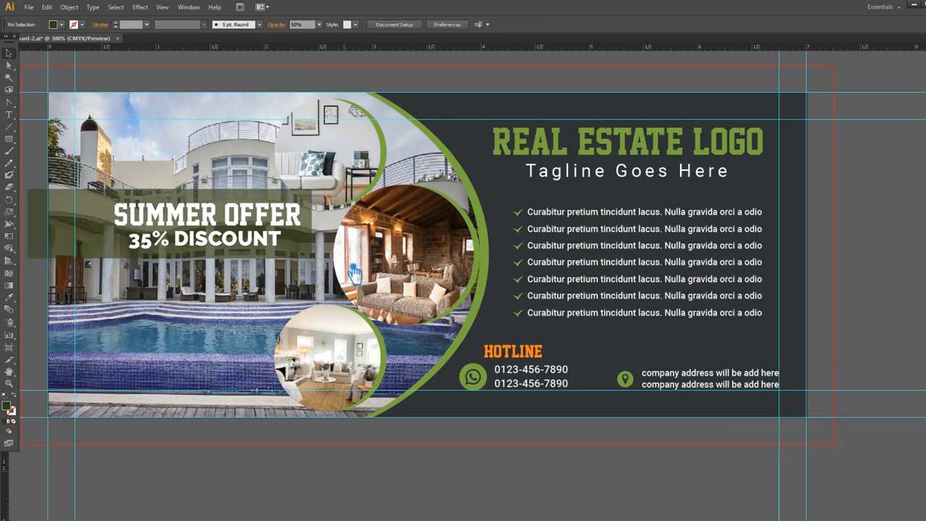
left_click(301, 257)
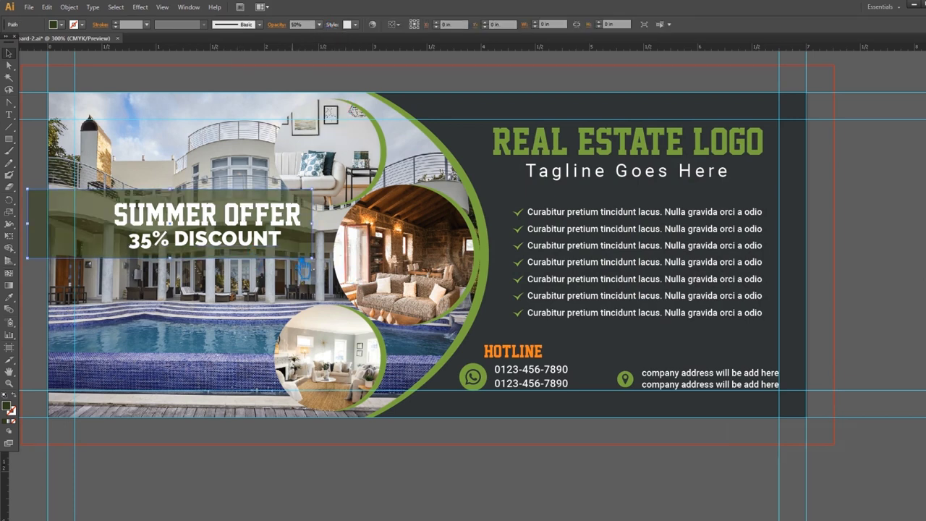
Clip the banner with a rectangle drawn over it inside the billboard edge
left_click_drag(8, 139, 44, 138)
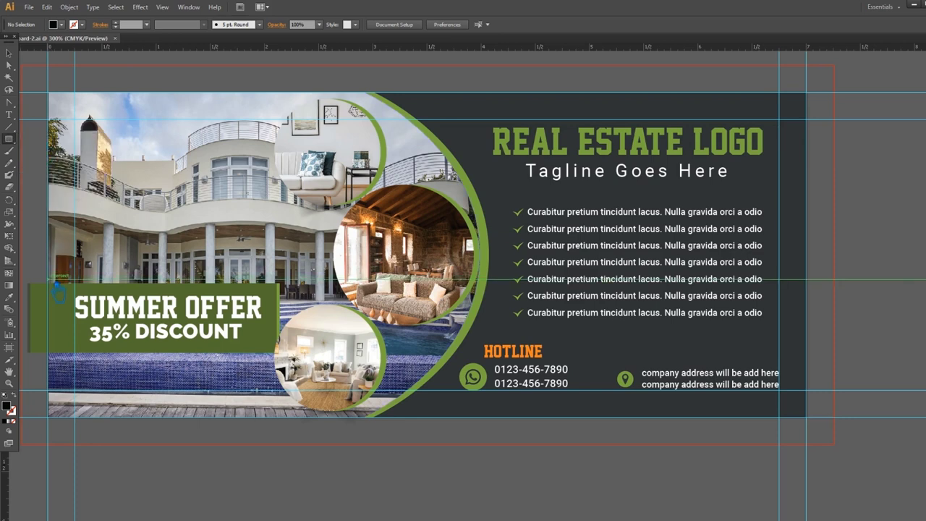
left_click_drag(48, 284, 282, 359)
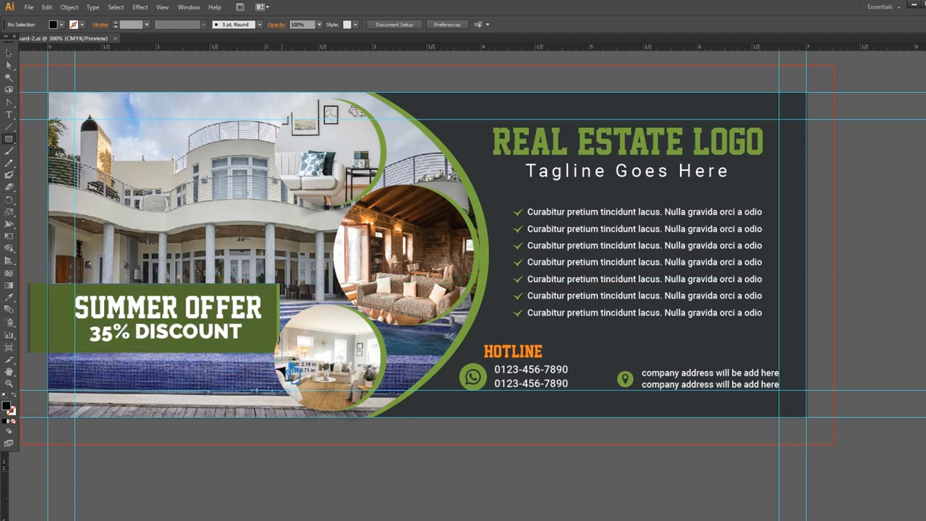
key("Up")
key("Up")
key("v")
left_click(53, 333, "shift")
right_click(103, 312)
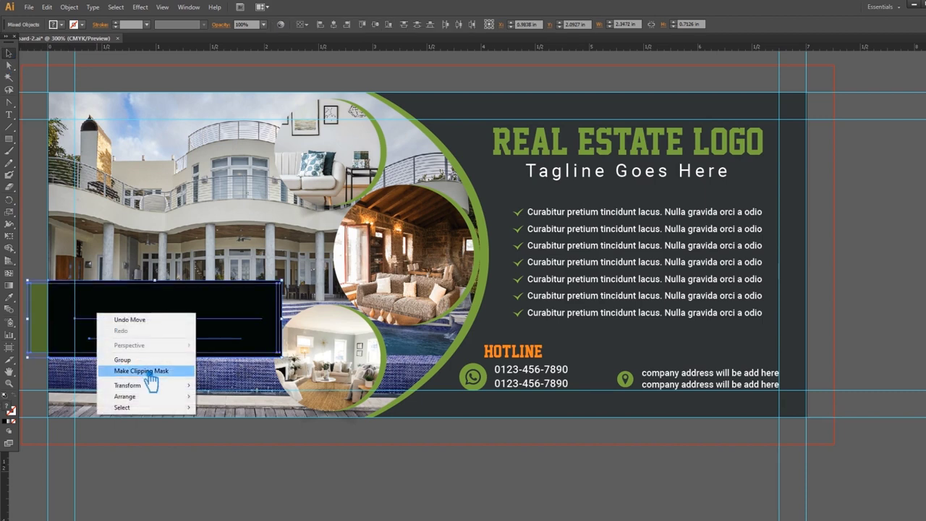
left_click(151, 379)
Check the circular interior photos group and switch to the Scale tool
left_click(186, 479)
left_click(374, 364)
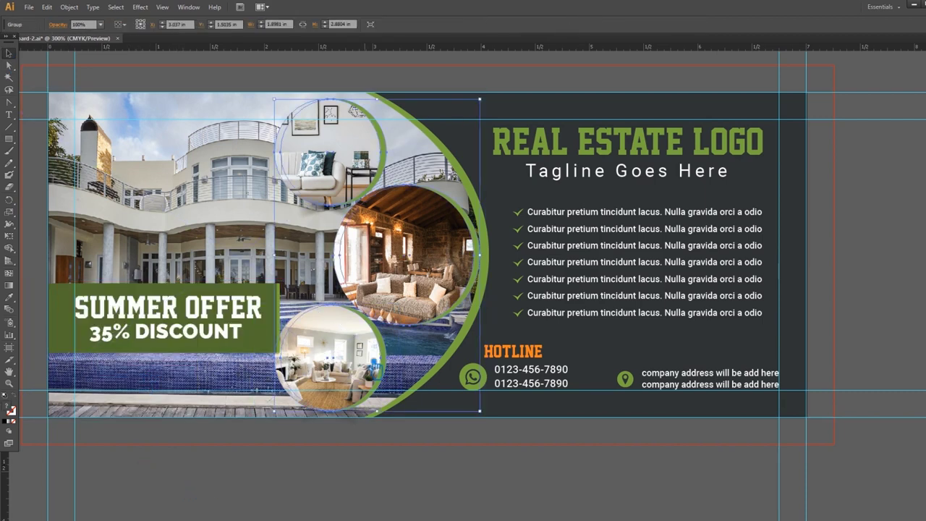
left_click(474, 469)
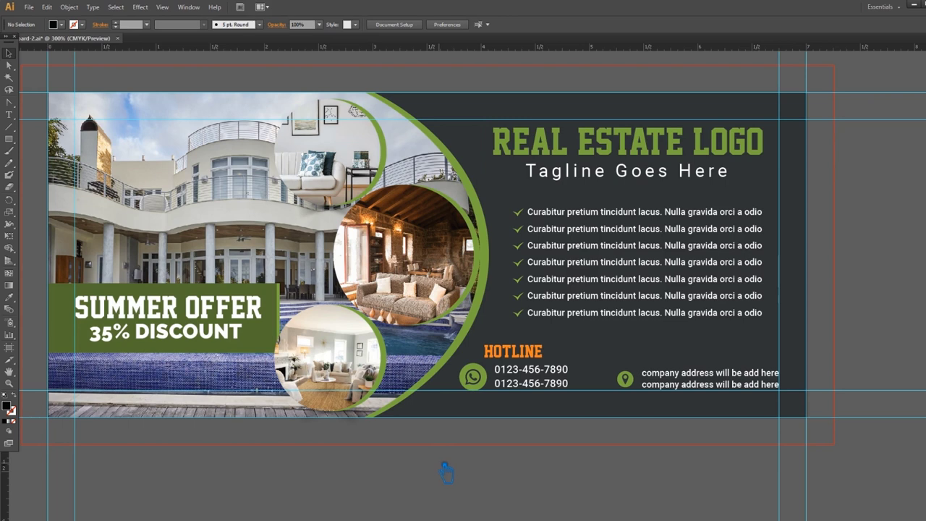
key("s")
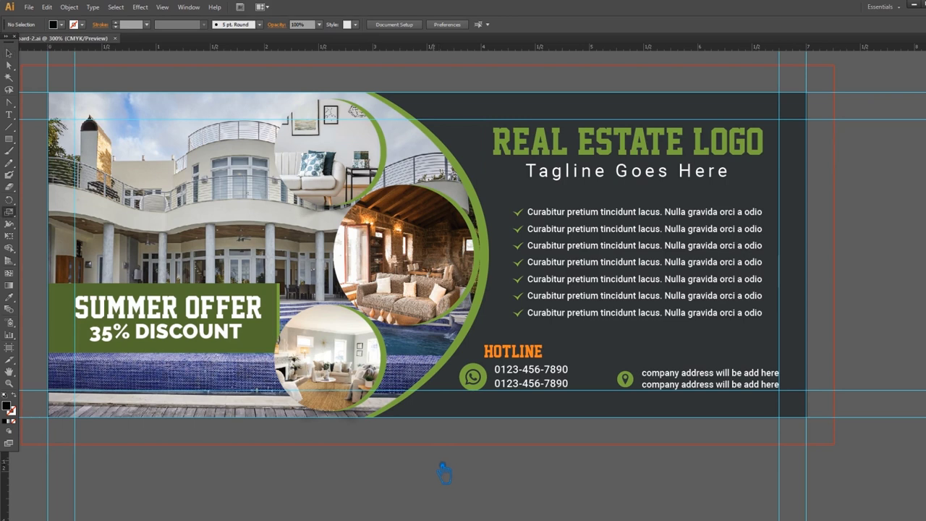